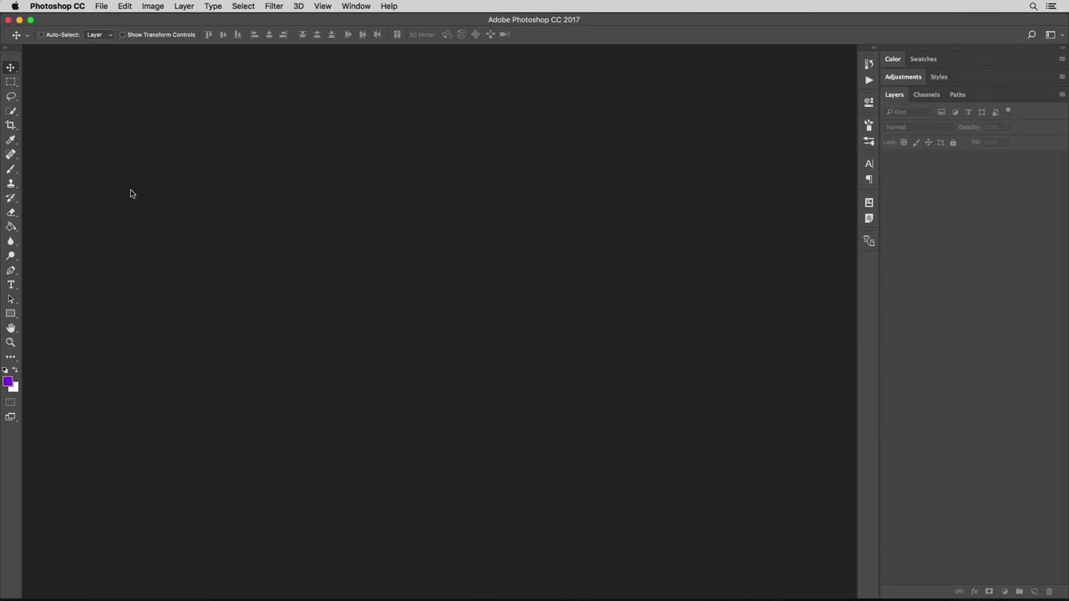
# Open the gorilla photo Example 01.psd from the Desktop through File > Open.
pyautogui.click(101, 7)
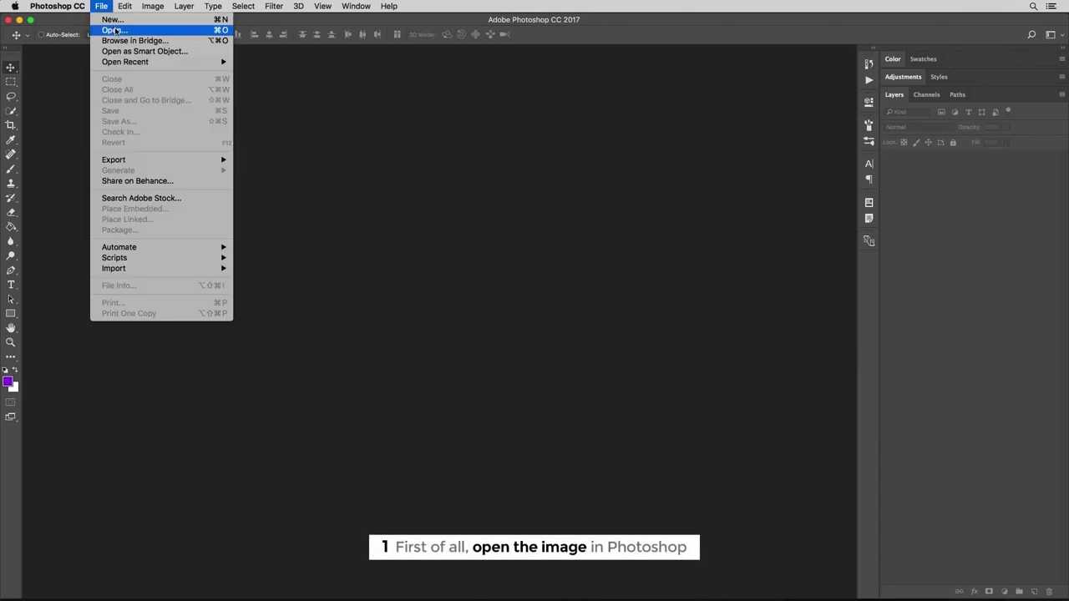
pyautogui.click(118, 32)
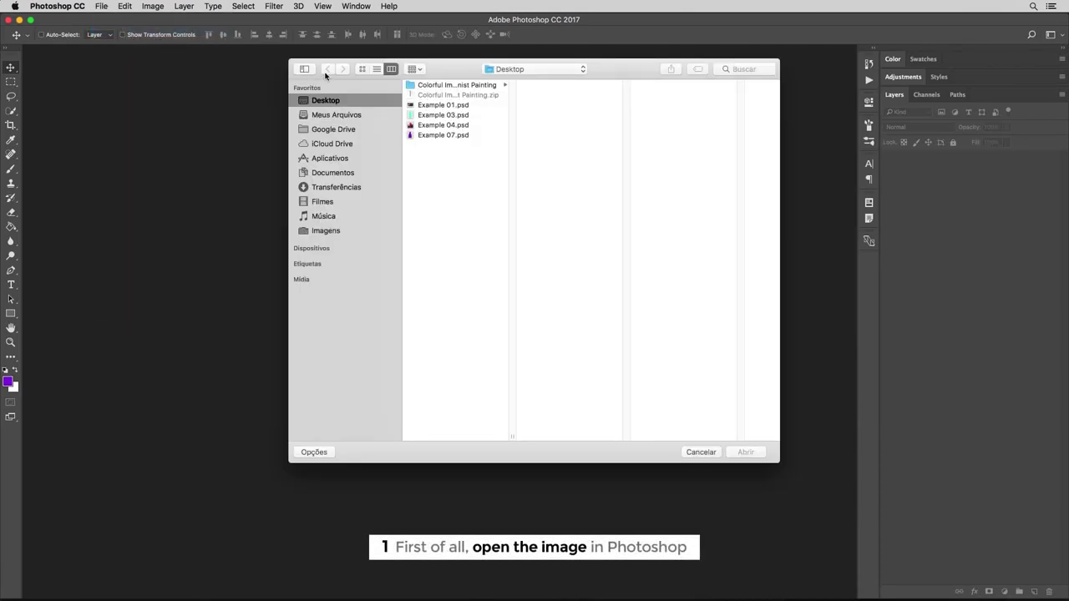
pyautogui.click(440, 106)
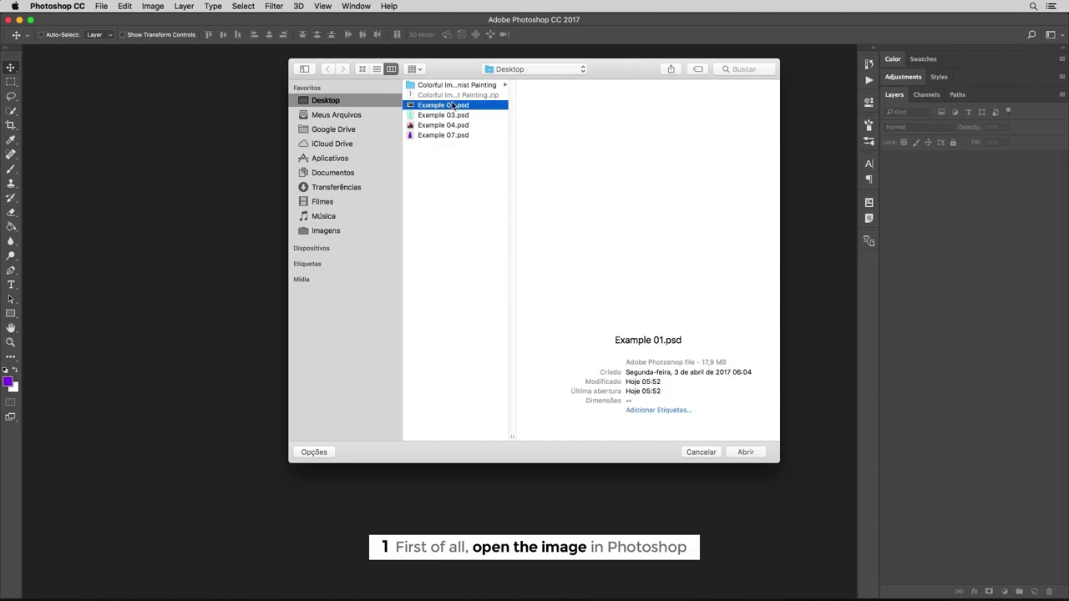
pyautogui.click(745, 453)
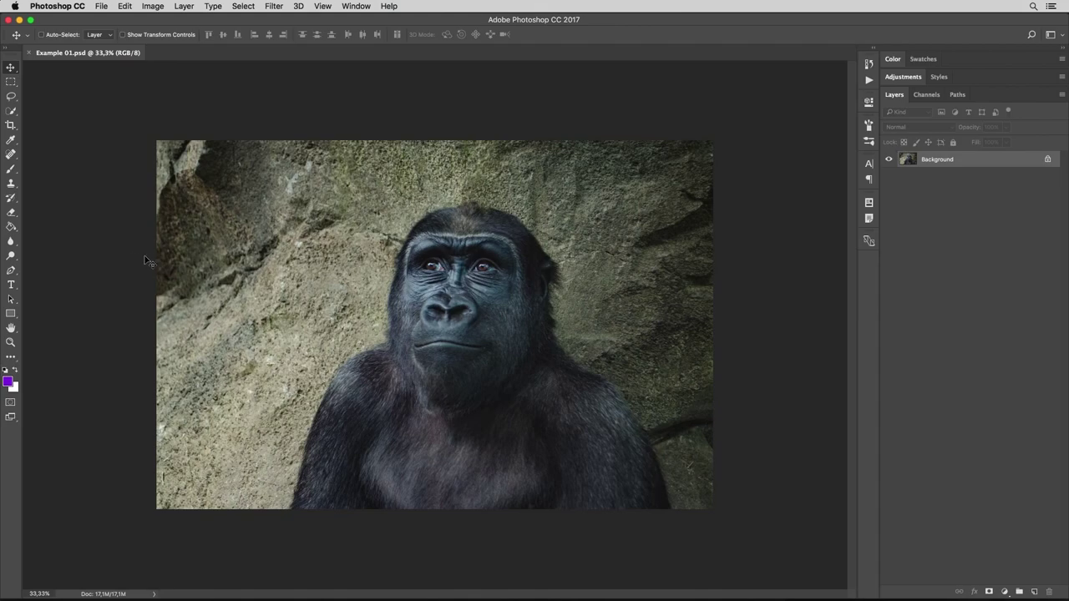
pyautogui.click(81, 7)
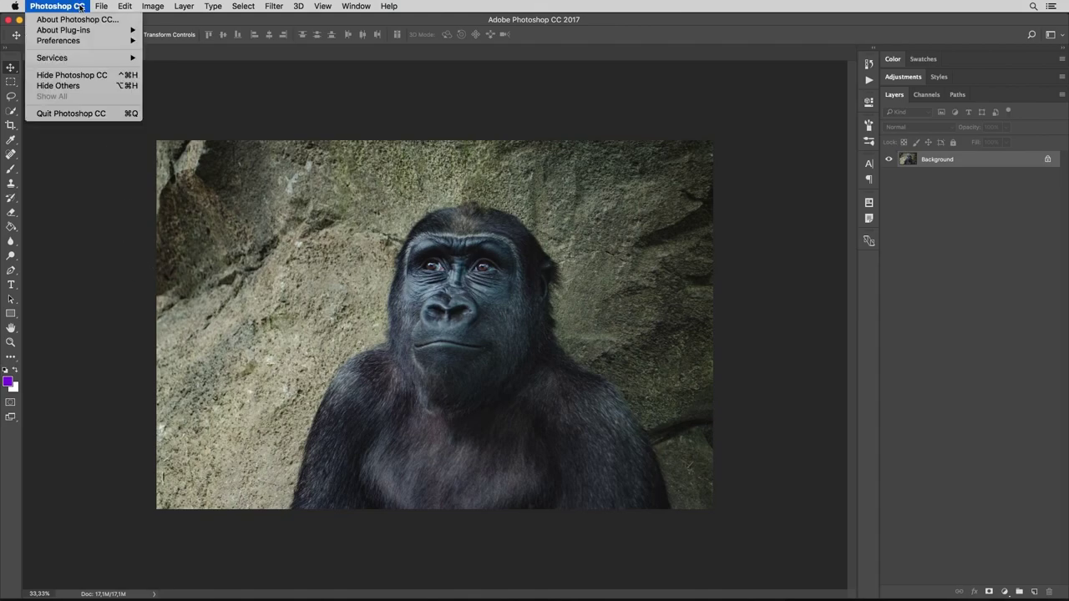
pyautogui.click(81, 6)
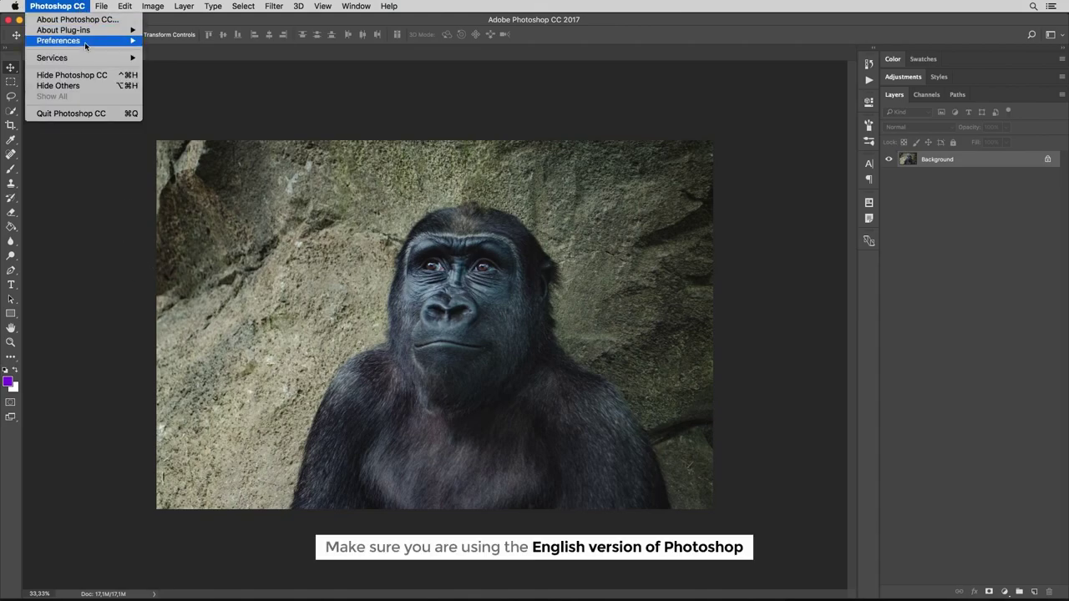
pyautogui.moveTo(58, 41)
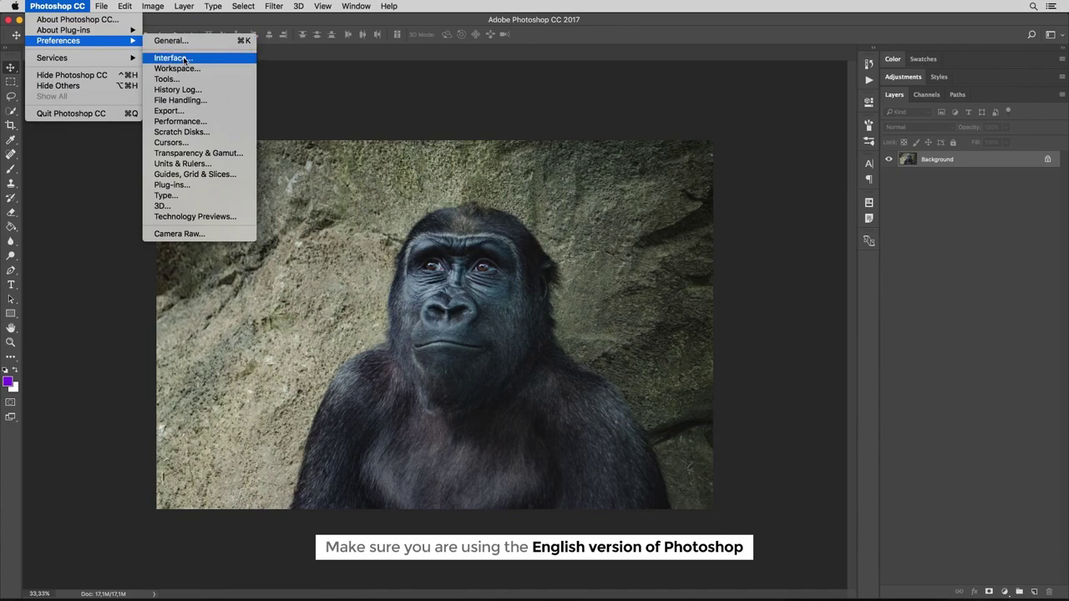
pyautogui.click(185, 60)
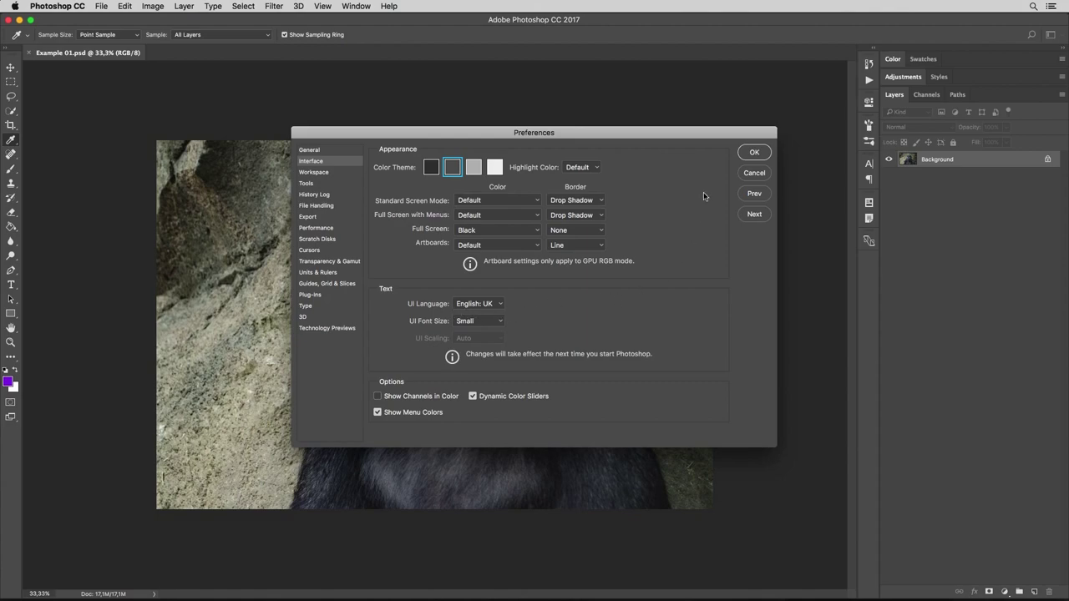
pyautogui.click(752, 153)
pyautogui.click(153, 7)
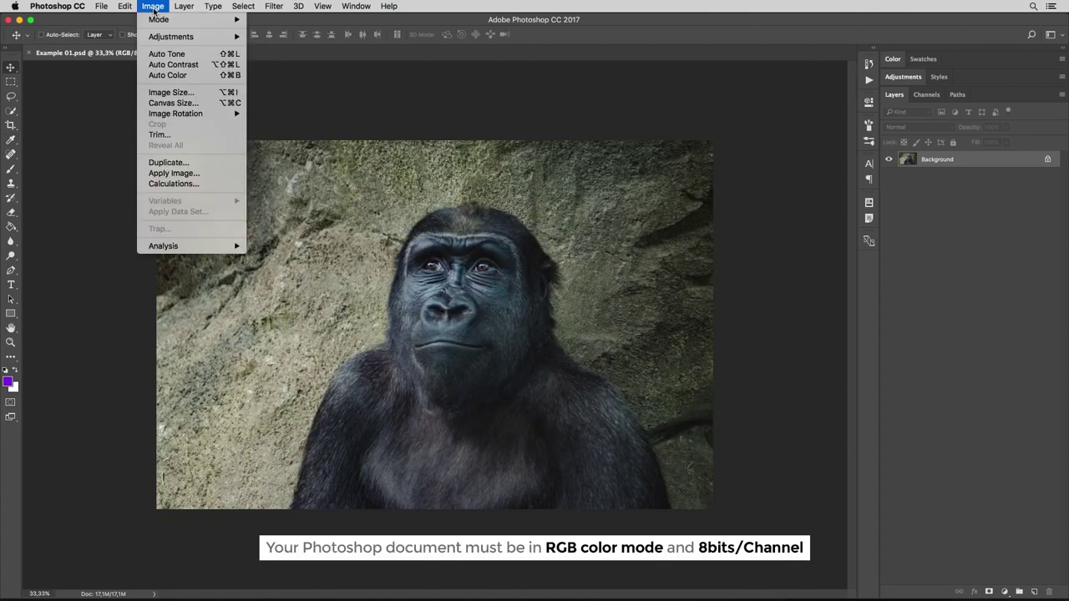
pyautogui.moveTo(159, 19)
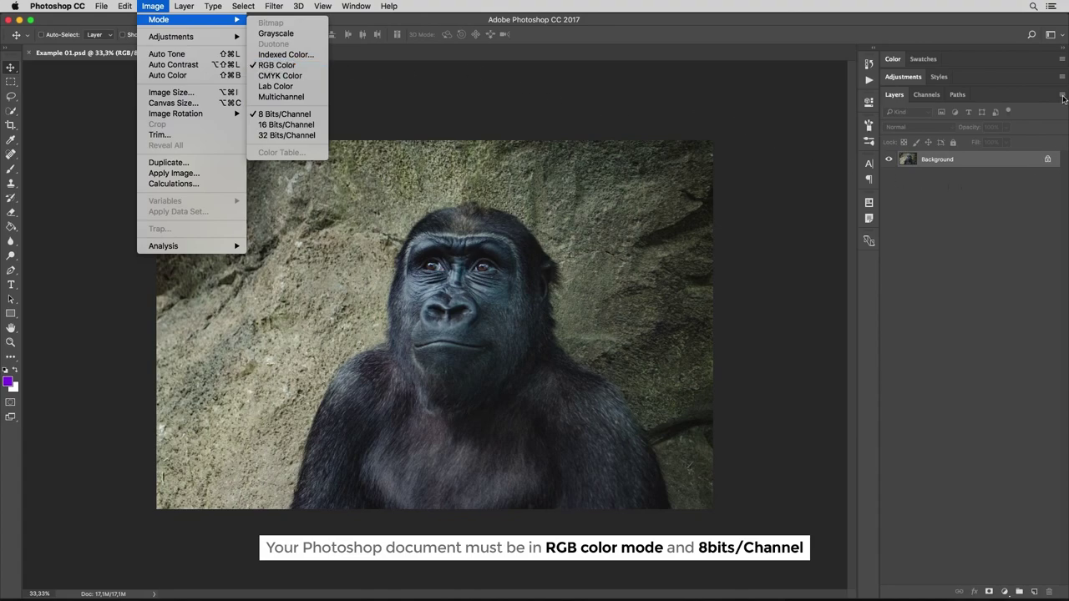
pyautogui.click(1063, 97)
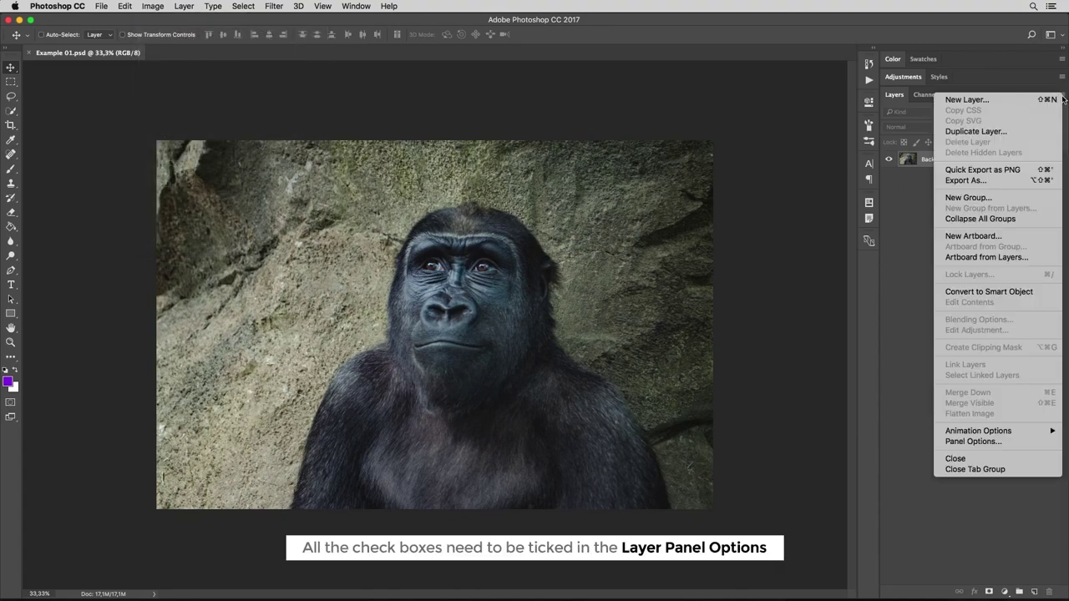
pyautogui.click(981, 442)
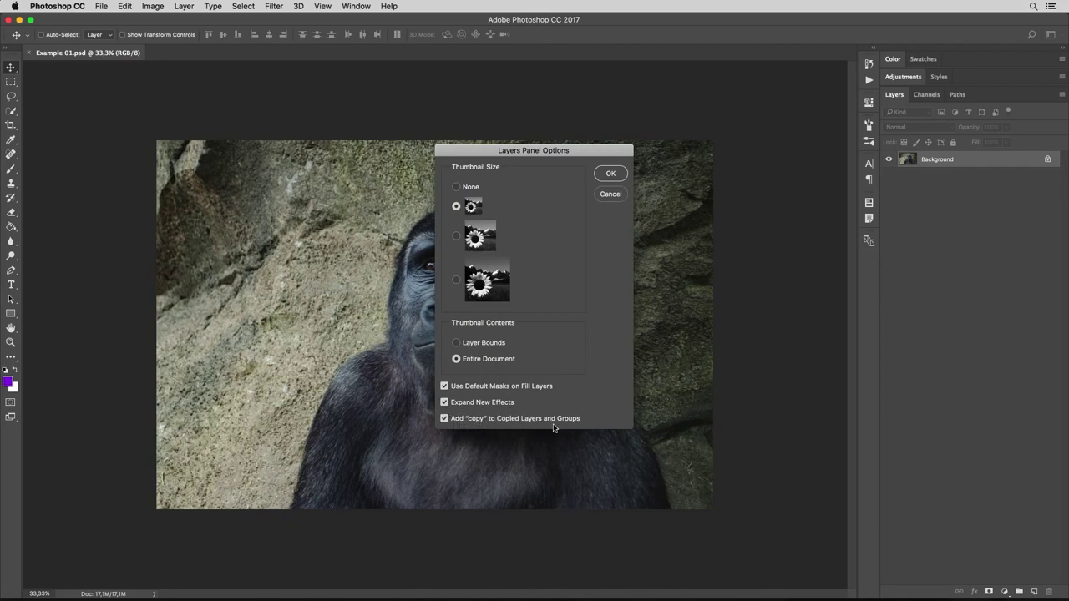
pyautogui.click(610, 173)
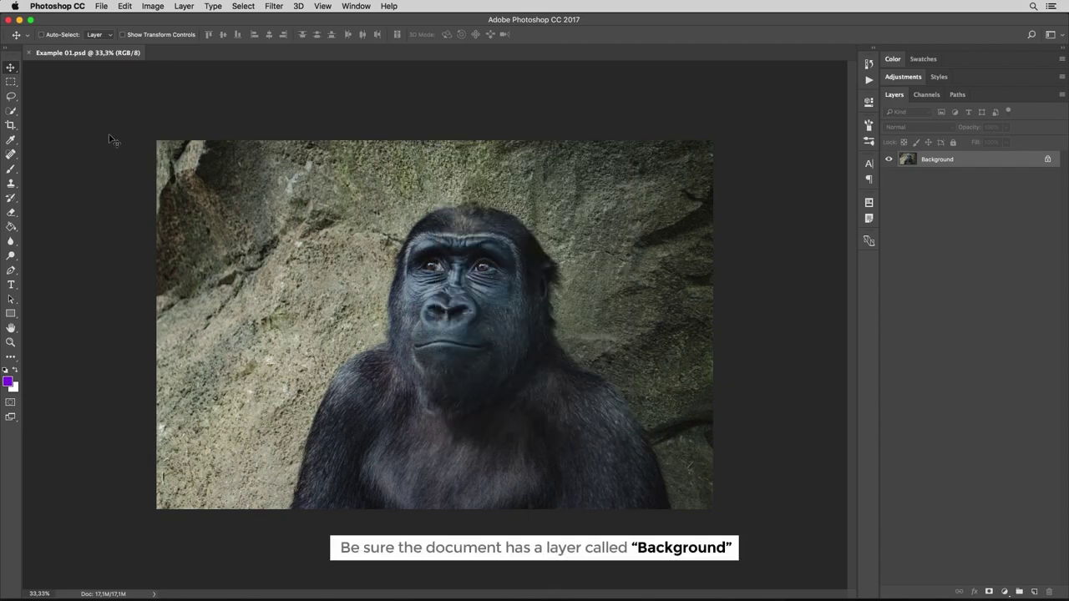
# Quick-select the rock background, subtract stray areas, then invert the selection to isolate the gorilla.
pyautogui.click(10, 110)
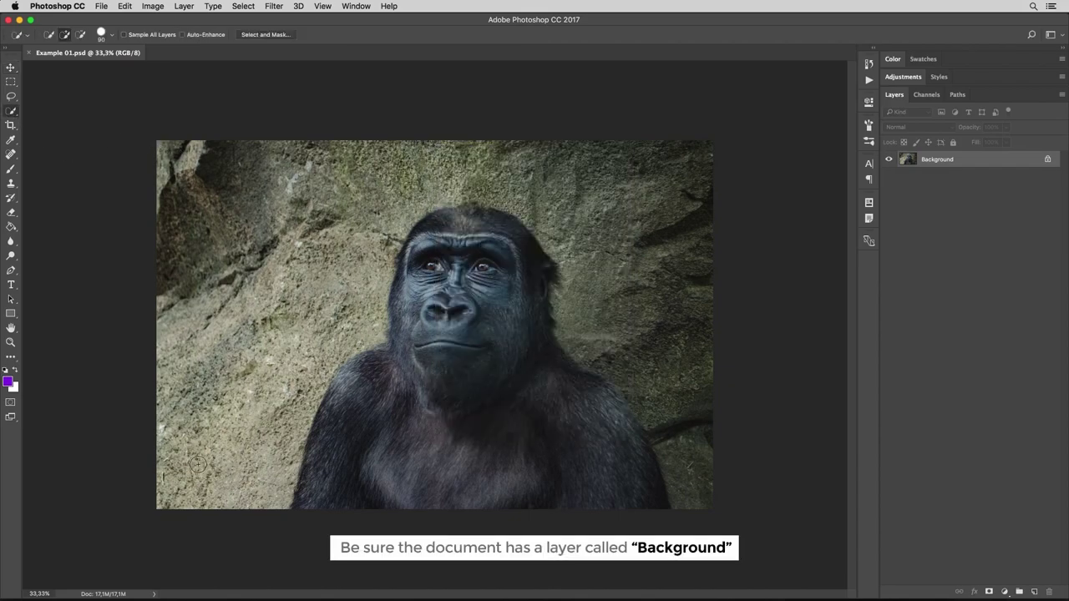
pyautogui.moveTo(198, 465)
pyautogui.mouseDown()
pyautogui.moveTo(302, 238)
pyautogui.moveTo(270, 414)
pyautogui.moveTo(411, 175)
pyautogui.moveTo(634, 304)
pyautogui.moveTo(638, 376)
pyautogui.moveTo(677, 414)
pyautogui.moveTo(693, 468)
pyautogui.mouseUp()
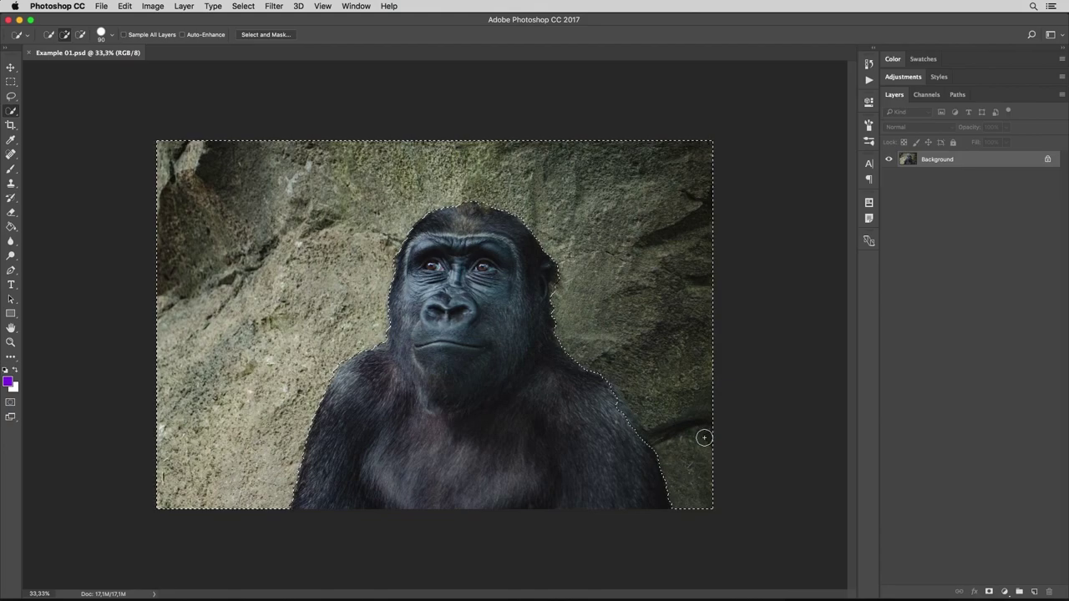
pyautogui.press('alt')
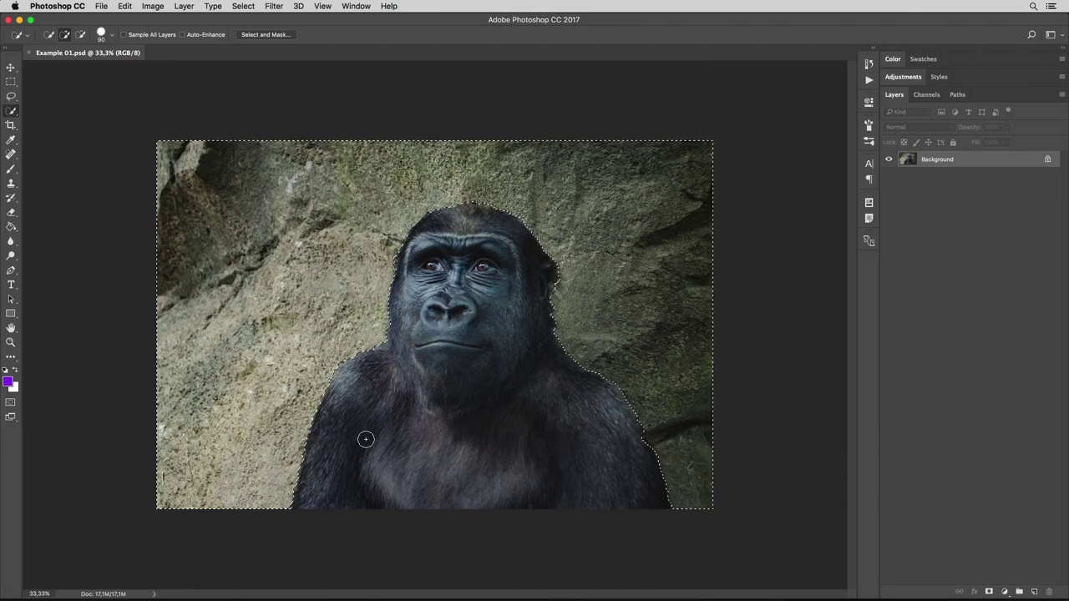
pyautogui.click(244, 7)
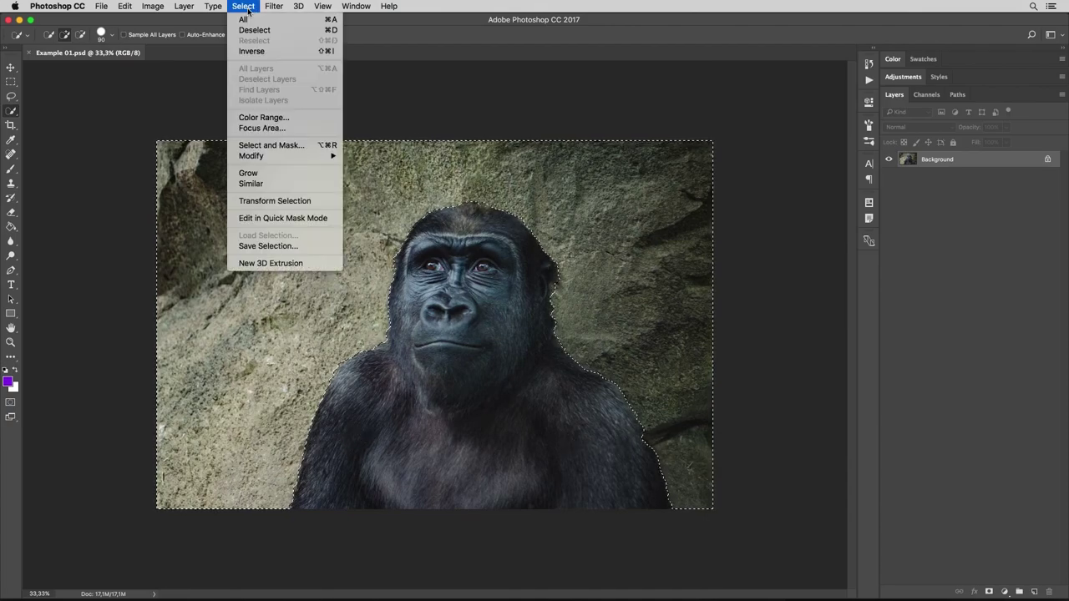
pyautogui.click(254, 51)
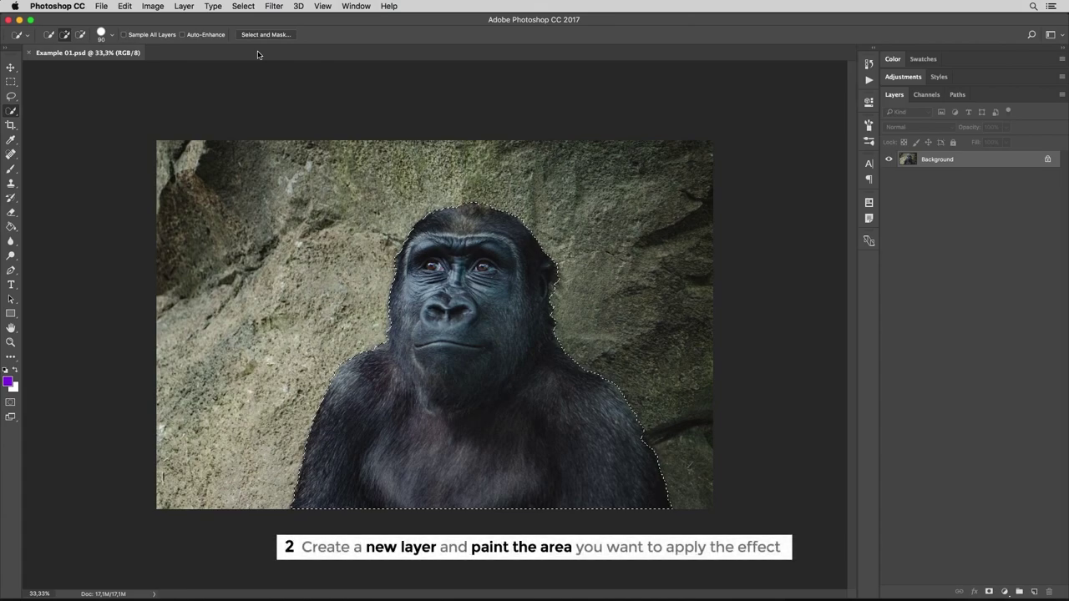
# Fill the gorilla selection with purple on a new layer named 'Brush'.
pyautogui.click(1034, 591)
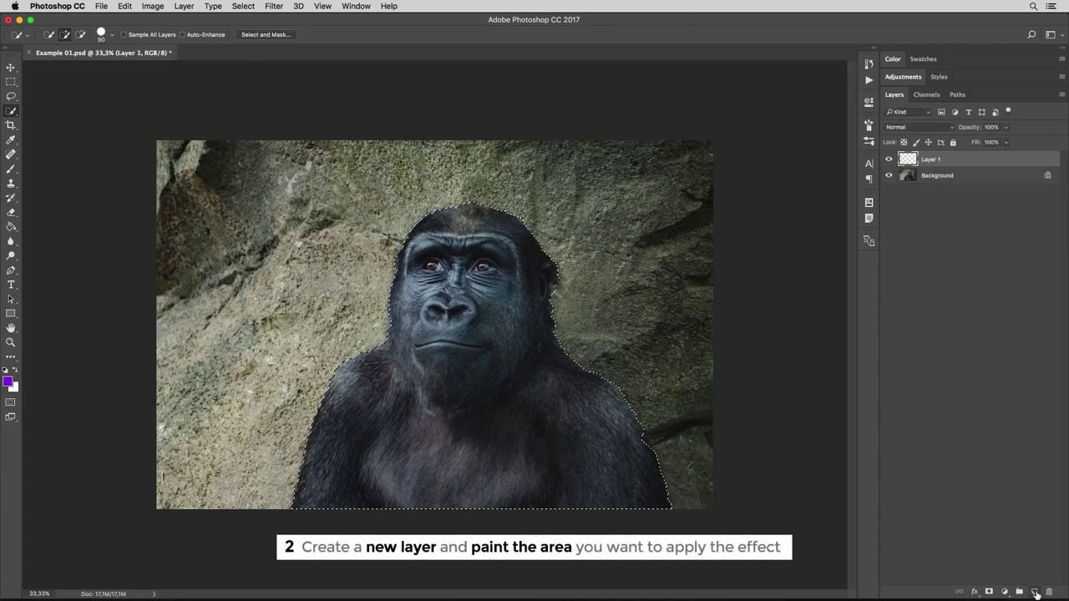
pyautogui.click(11, 226)
pyautogui.click(448, 348)
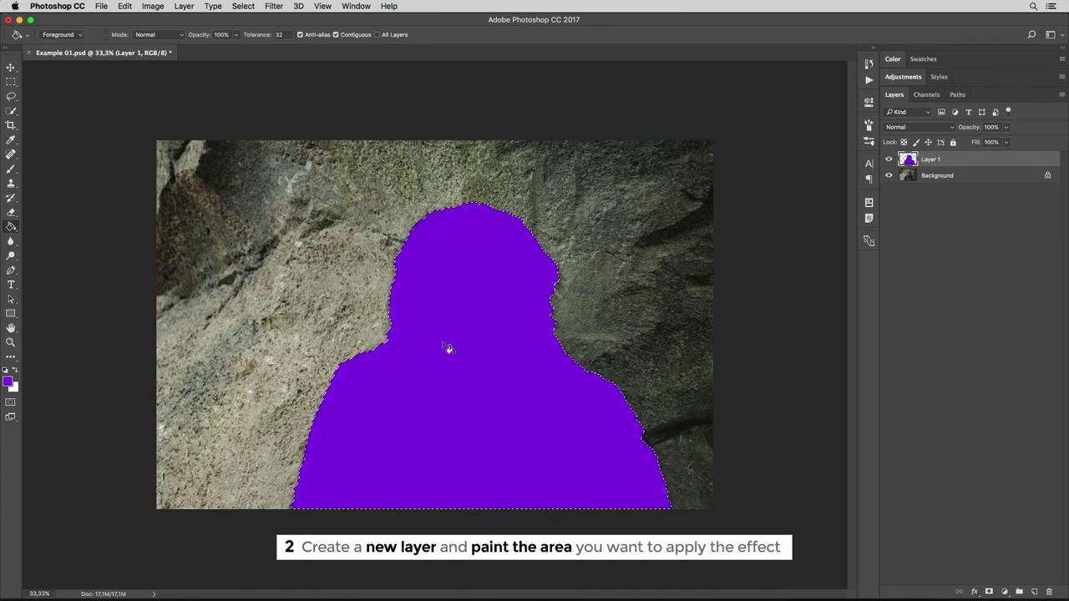
pyautogui.doubleClick(931, 160)
pyautogui.write('B')
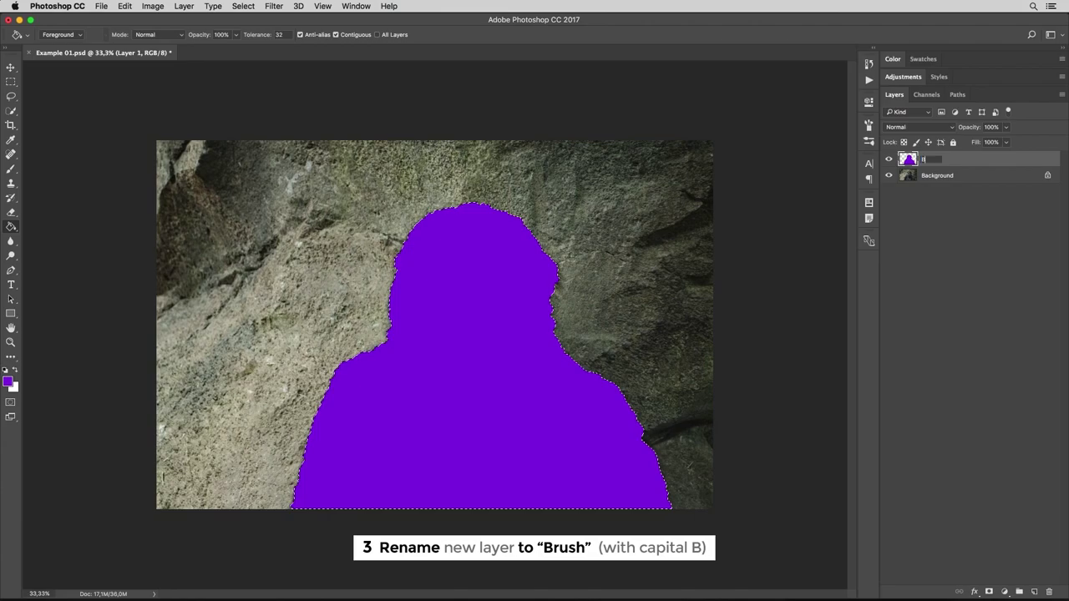
pyautogui.write('rush')
pyautogui.press('Return')
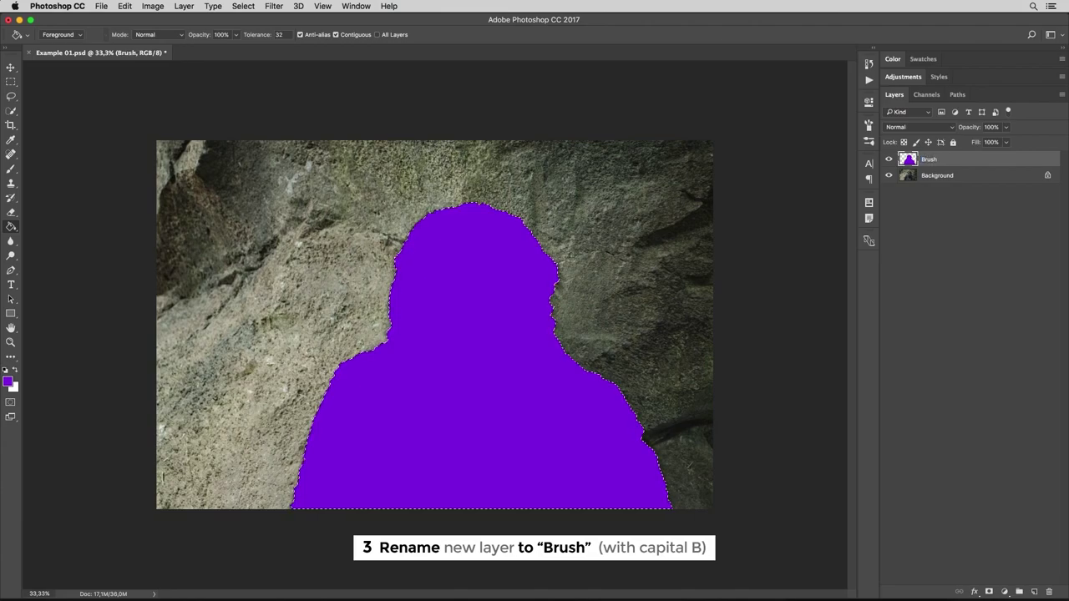
# Deselect the purple figure and switch to the Move tool.
pyautogui.click(241, 7)
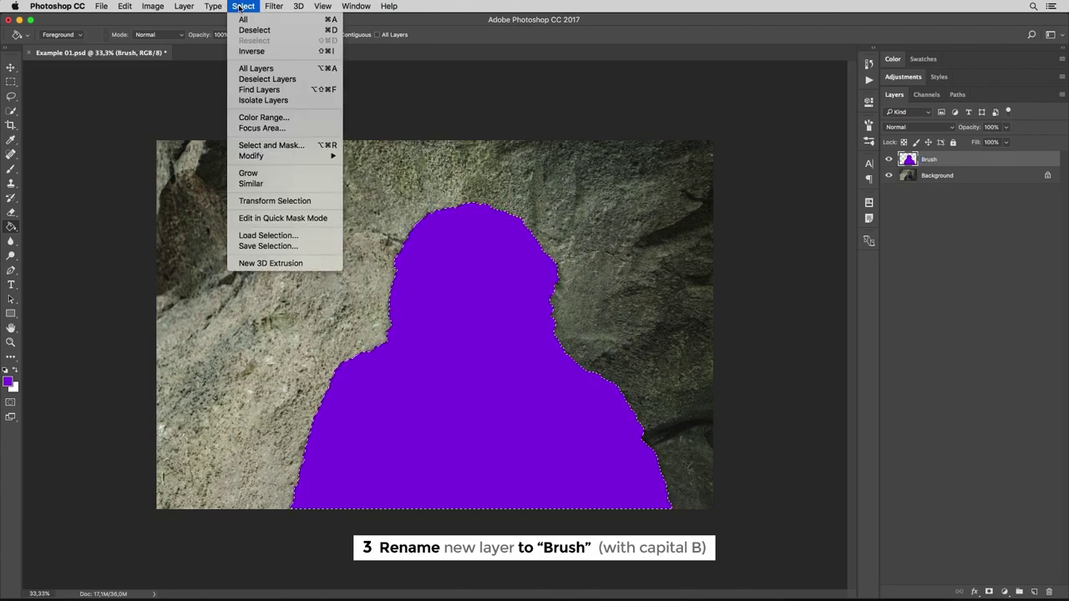
pyautogui.click(267, 31)
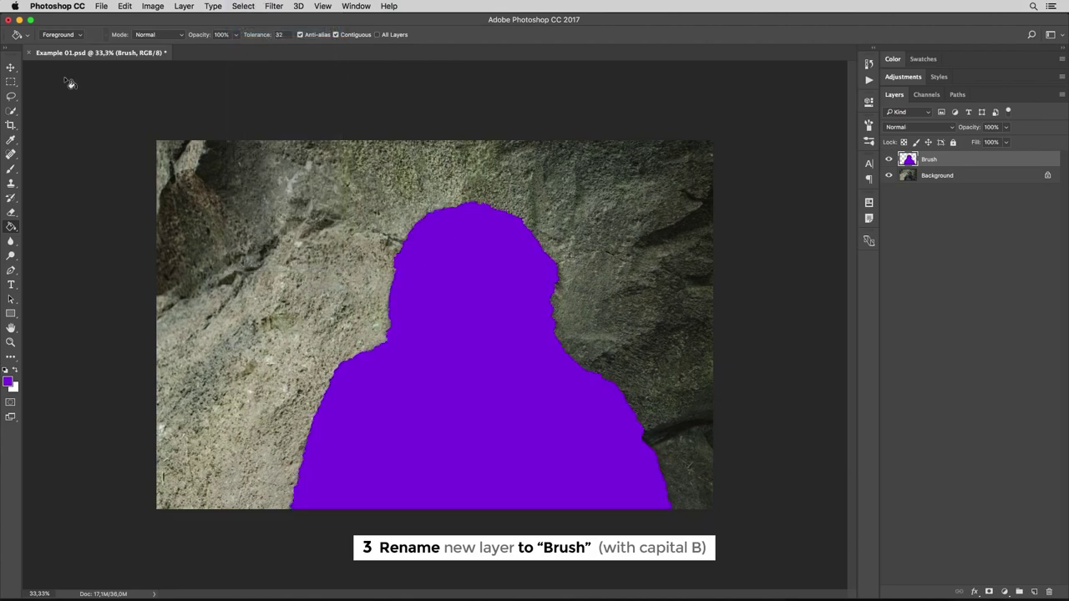
pyautogui.click(10, 68)
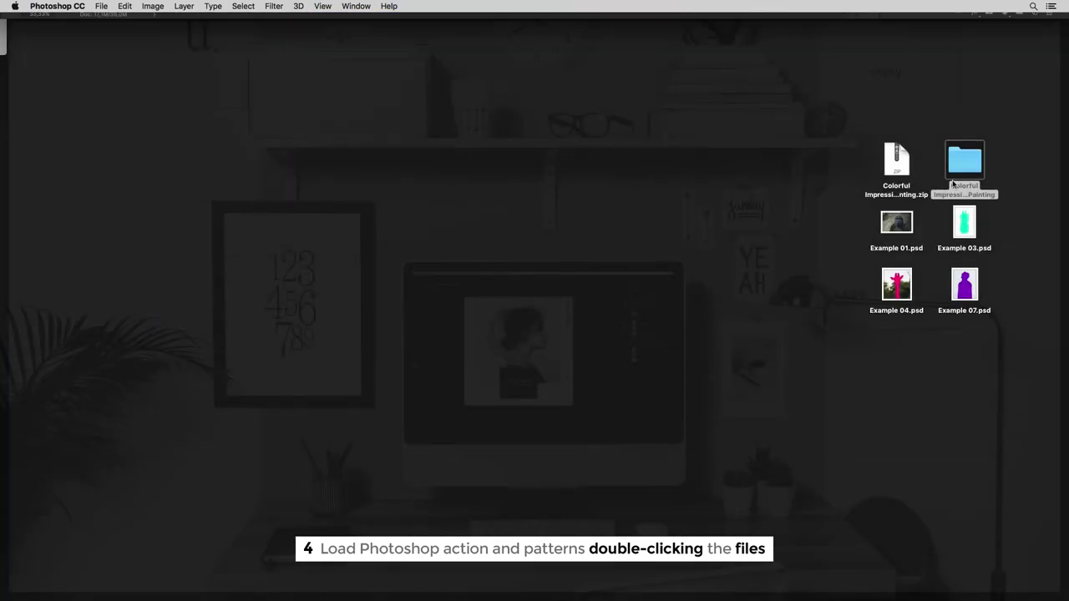
# Load the Colorful Impressionist Painting .atn actions and .pat patterns into Photoshop.
pyautogui.doubleClick(953, 183)
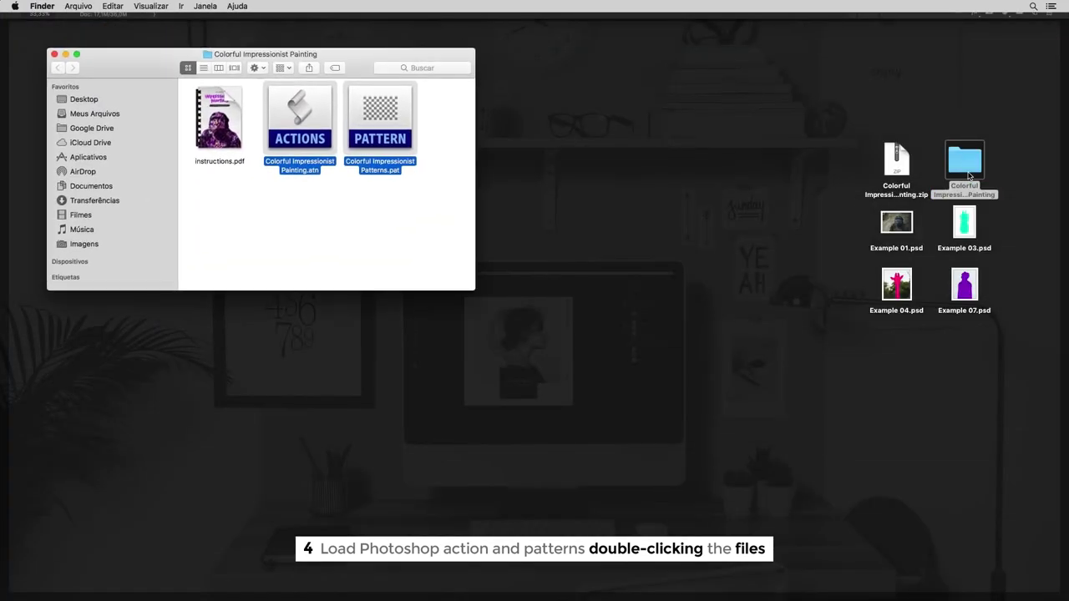
pyautogui.click(427, 190)
pyautogui.click(308, 140)
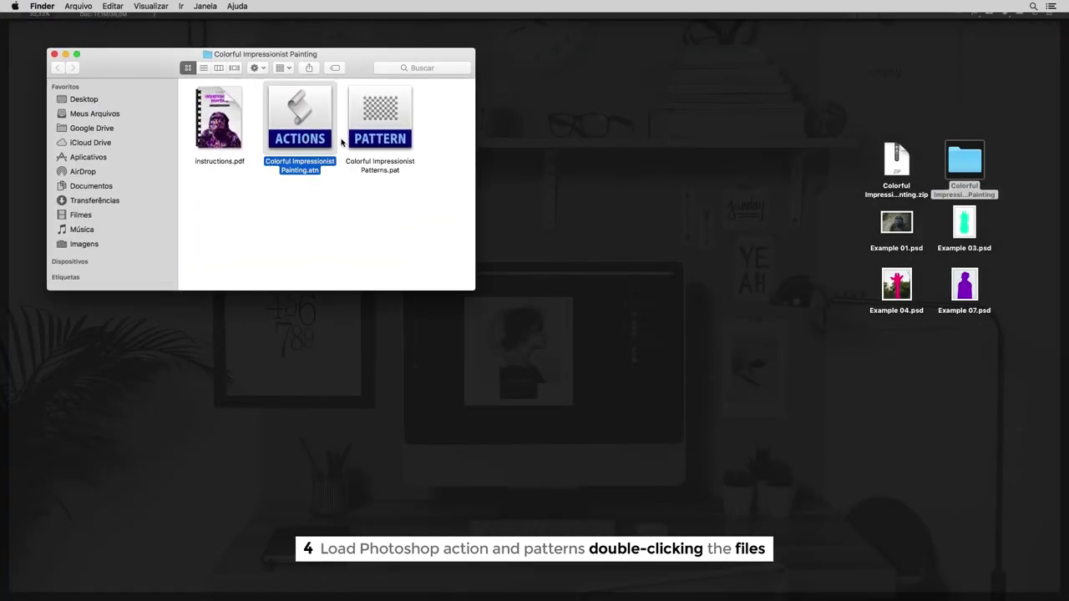
pyautogui.keyDown('super'); pyautogui.click(380, 143); pyautogui.keyUp('super')
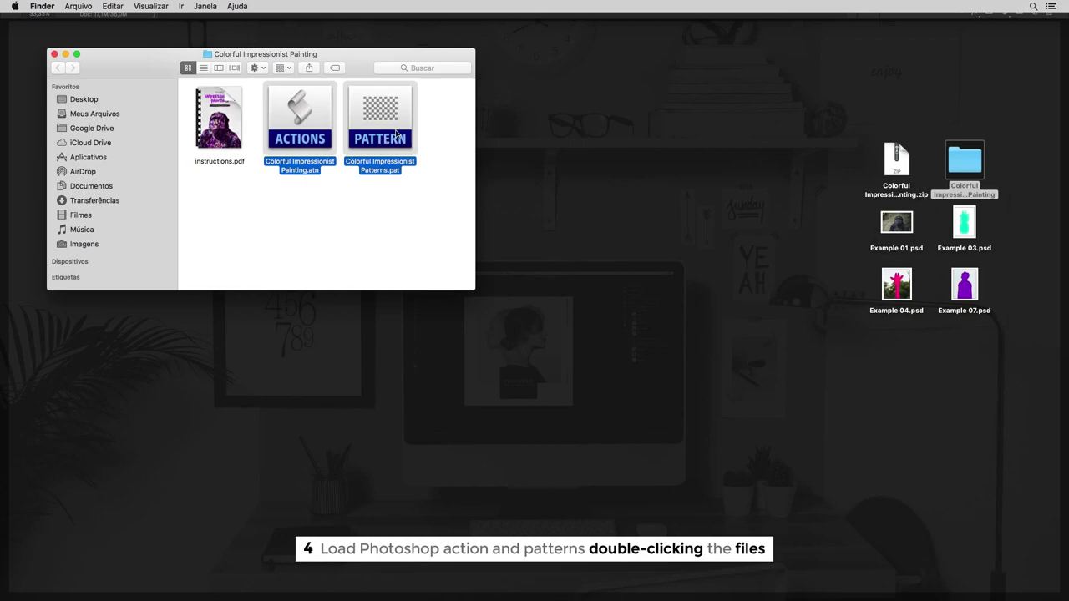
pyautogui.doubleClick(397, 136)
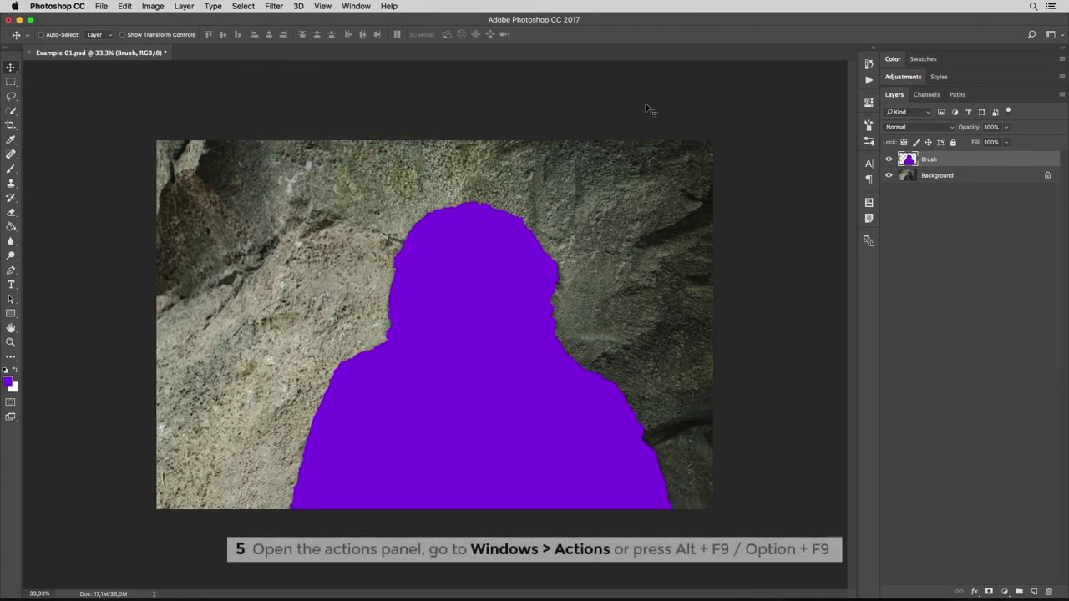
# Run Painting Effect 02 from Colorful Impressionist Painting v2.0, then bring up File > Open.
pyautogui.click(868, 81)
pyautogui.click(723, 86)
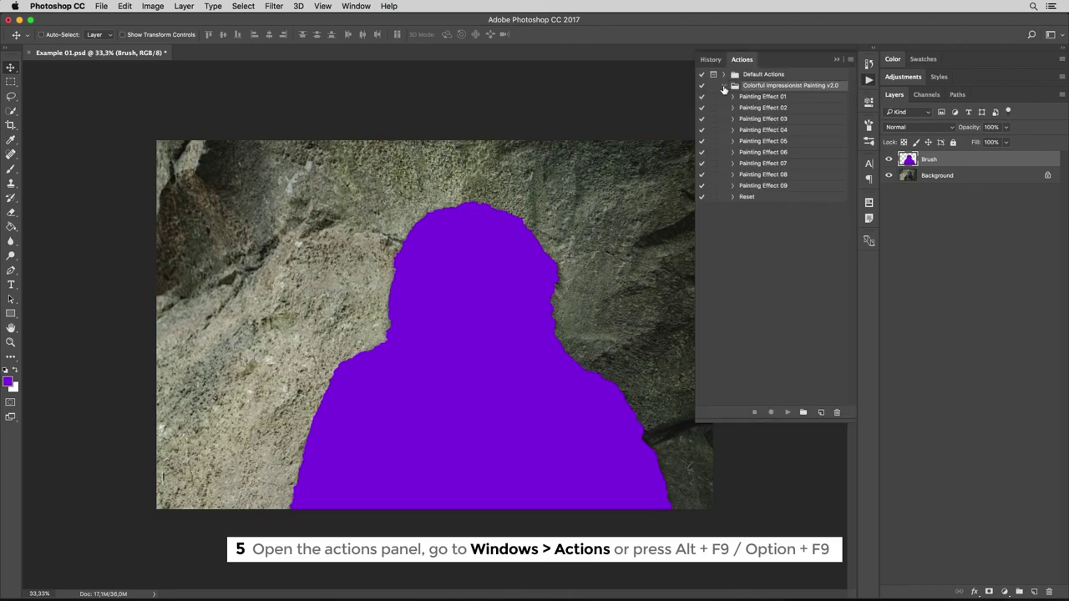
pyautogui.click(753, 109)
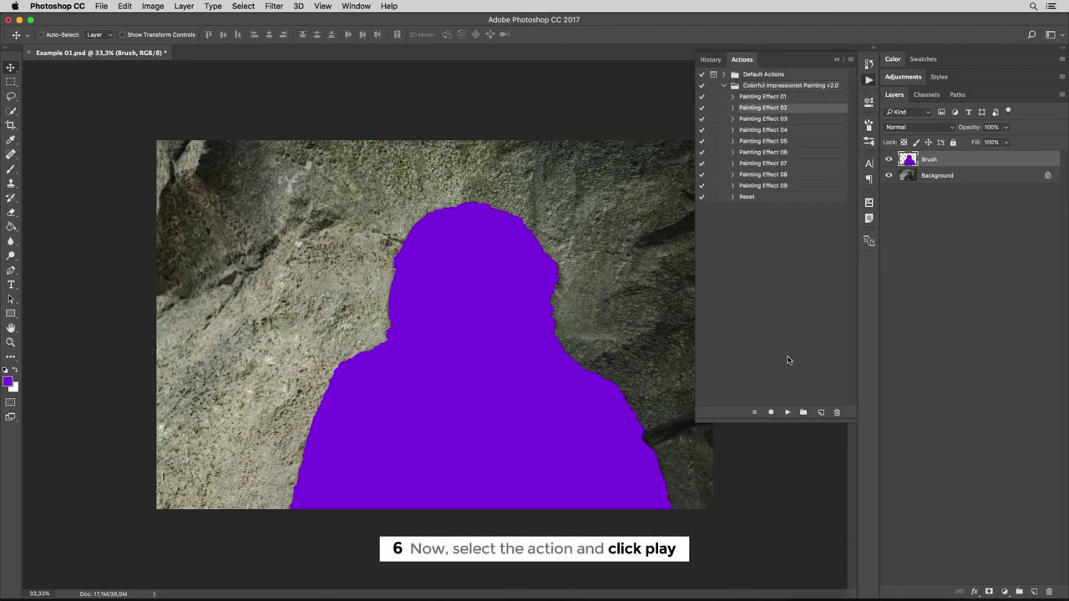
pyautogui.click(785, 413)
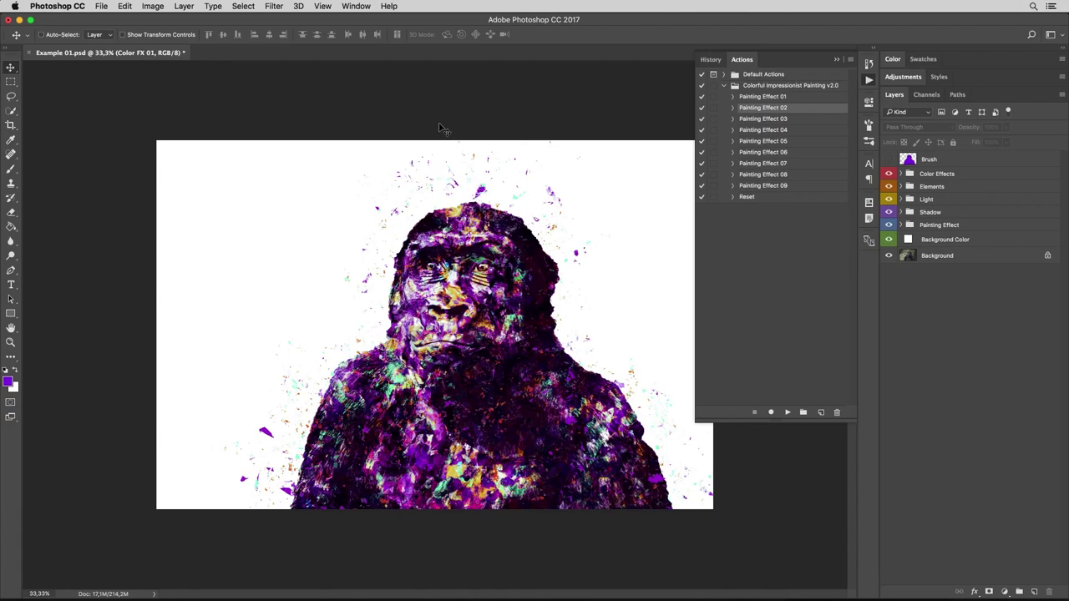
pyautogui.click(103, 10)
pyautogui.click(116, 31)
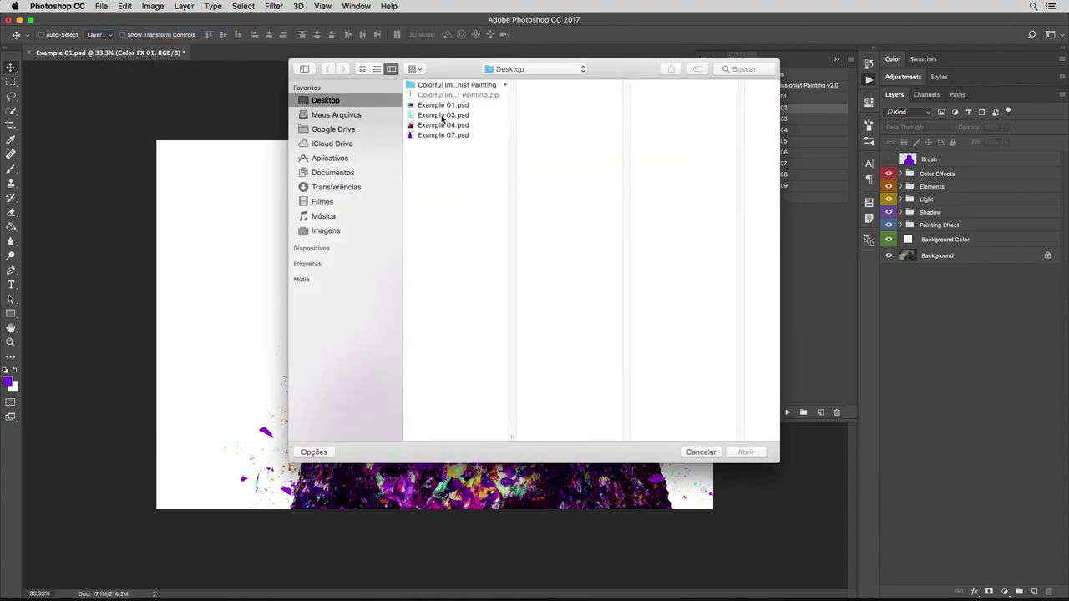
# Open Example 03.psd, select Painting Effect 01, and check the teal brush mask.
pyautogui.click(443, 115)
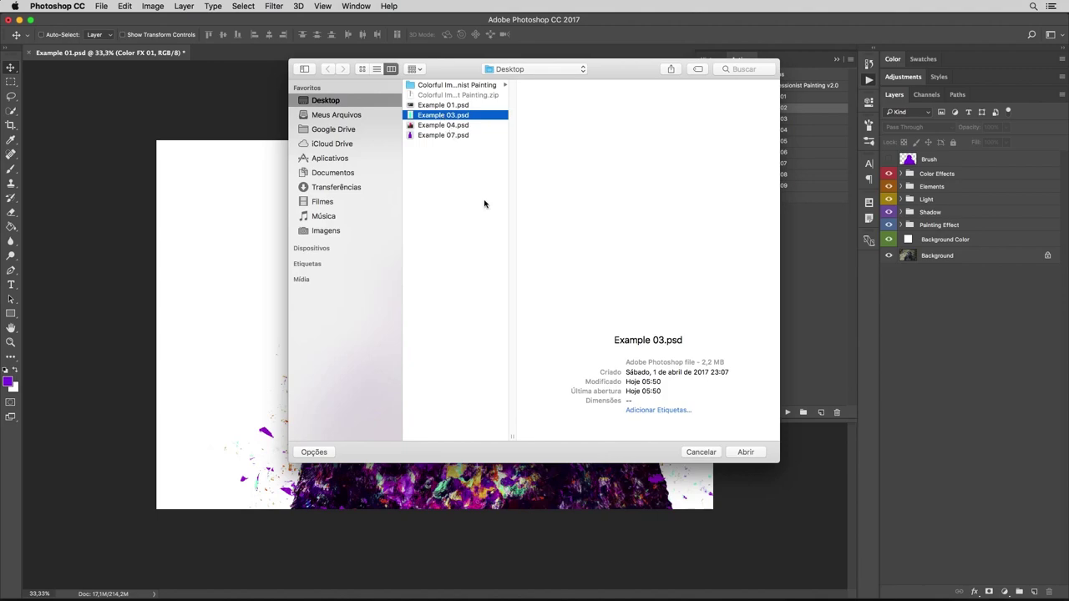
pyautogui.click(747, 452)
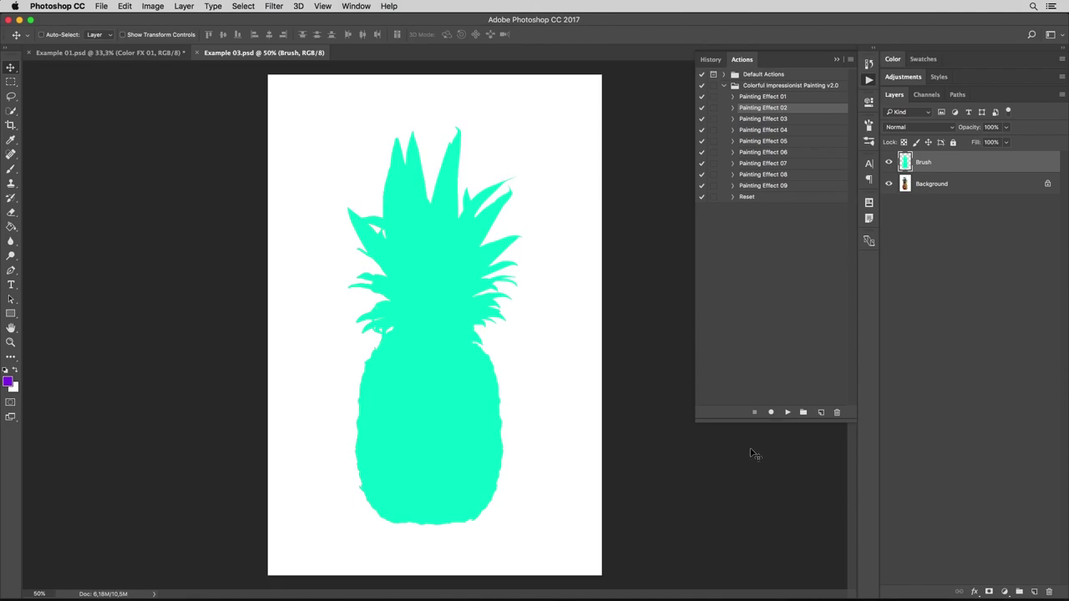
pyautogui.click(775, 98)
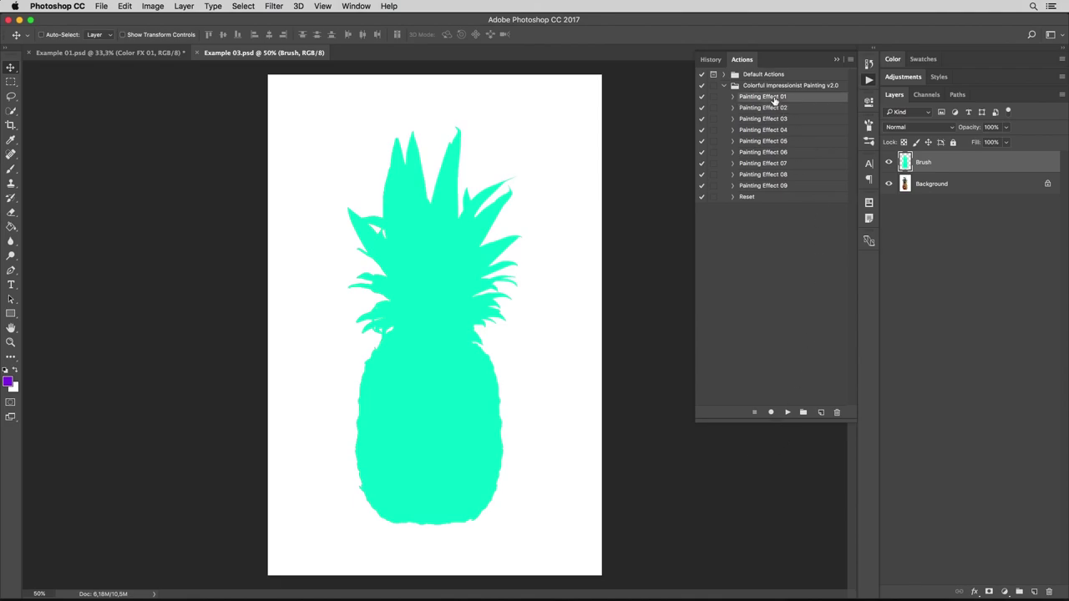
pyautogui.click(889, 163)
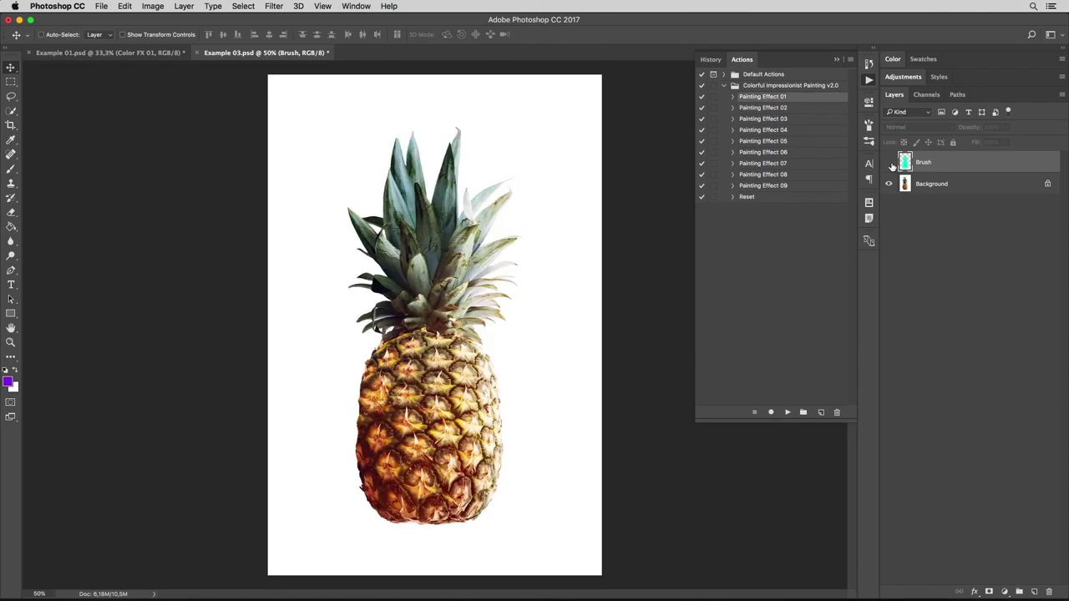
pyautogui.click(889, 163)
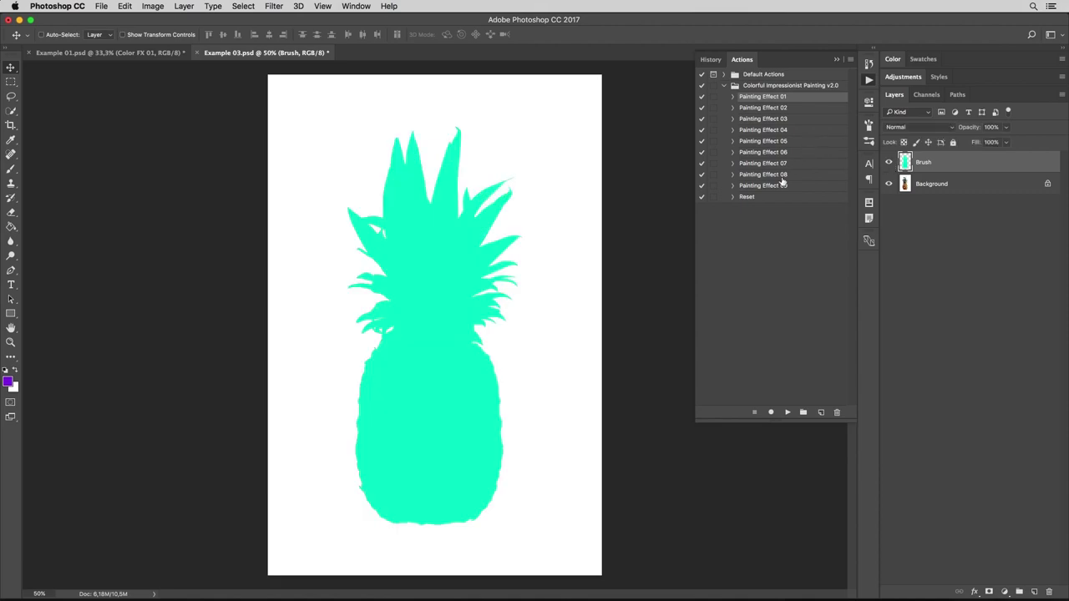
# Apply Painting Effect 01 to the pineapple and bring up the Open dialog.
pyautogui.click(787, 412)
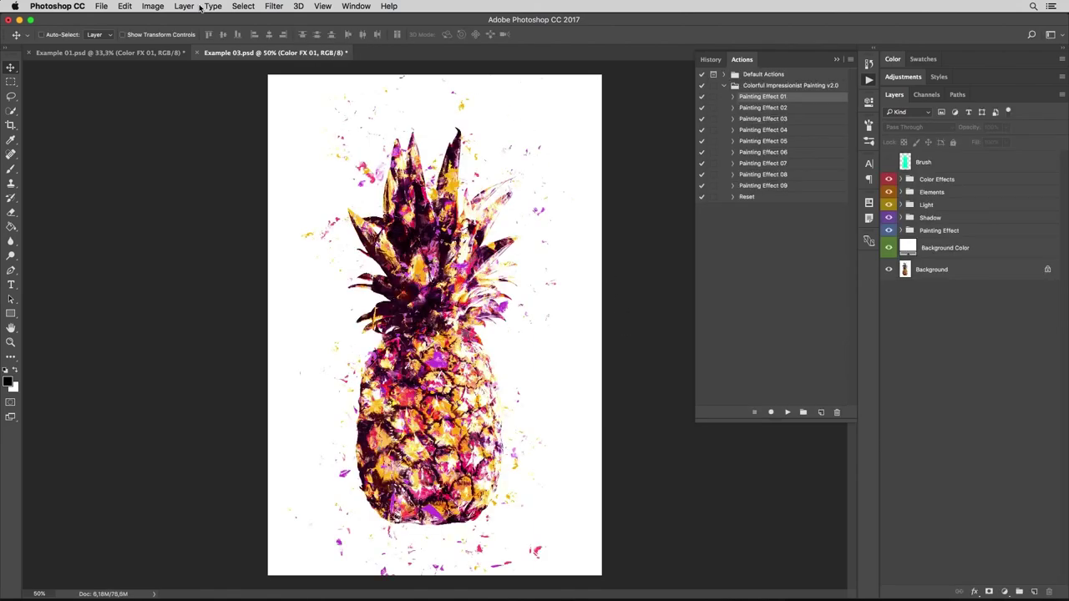
pyautogui.click(100, 7)
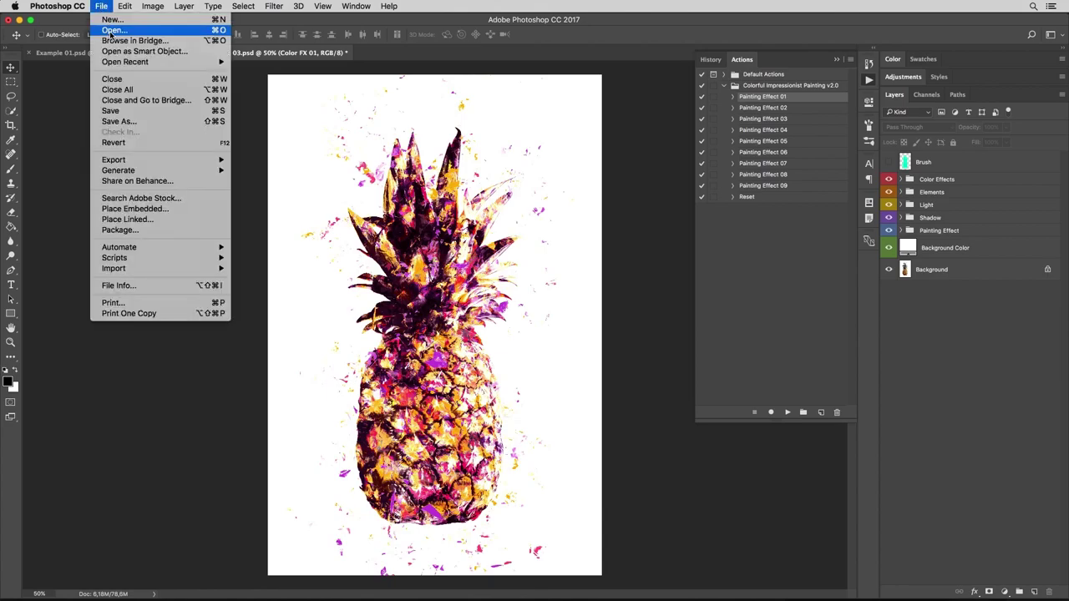
pyautogui.click(111, 30)
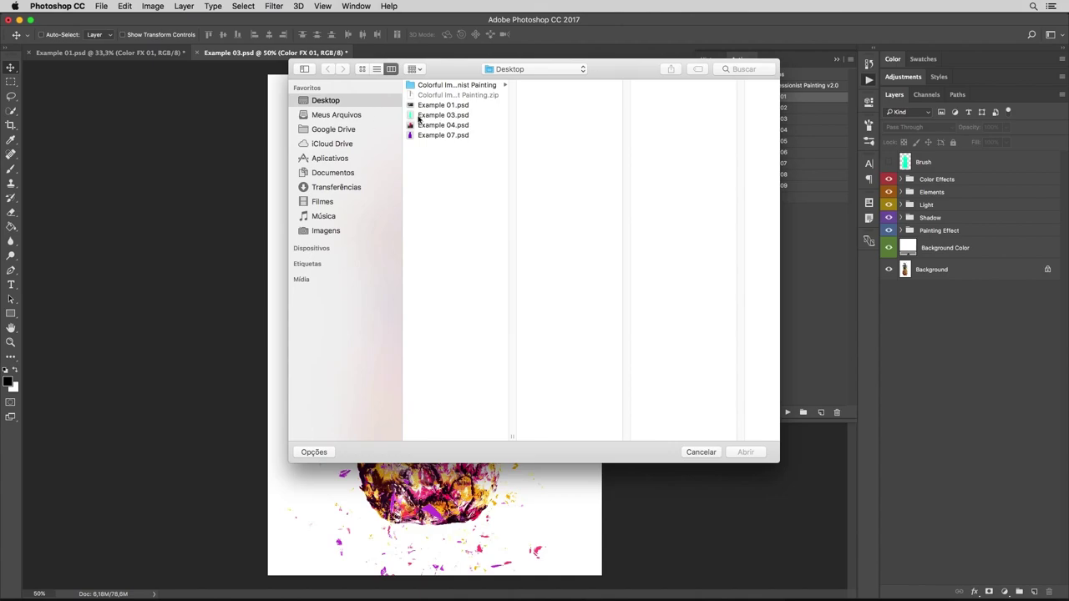
# Open Example 04.psd, select Painting Effect 07, and check the pink brush mask.
pyautogui.click(444, 124)
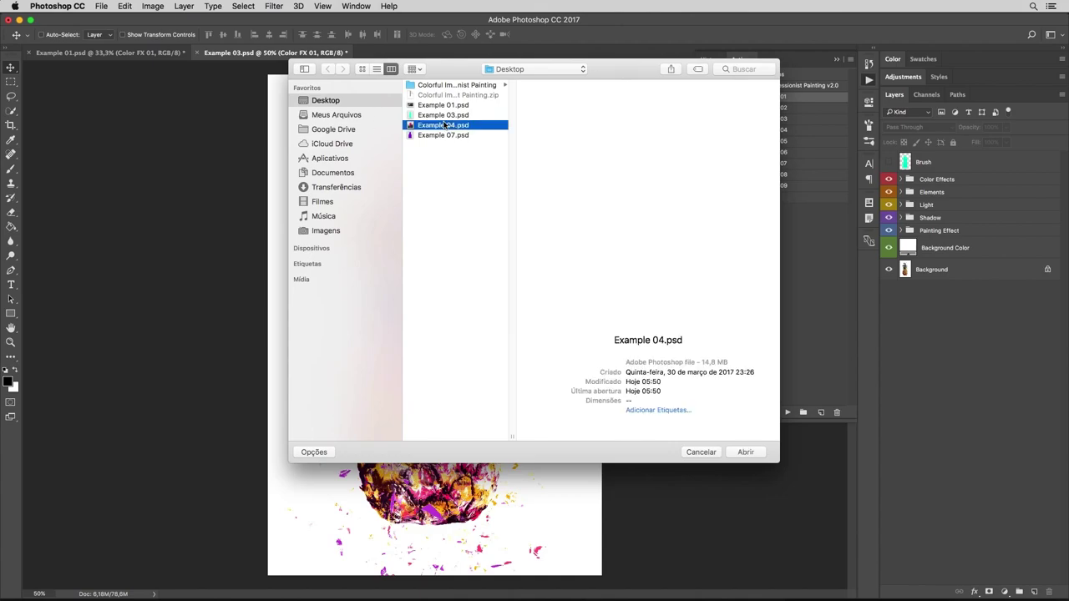
pyautogui.click(743, 452)
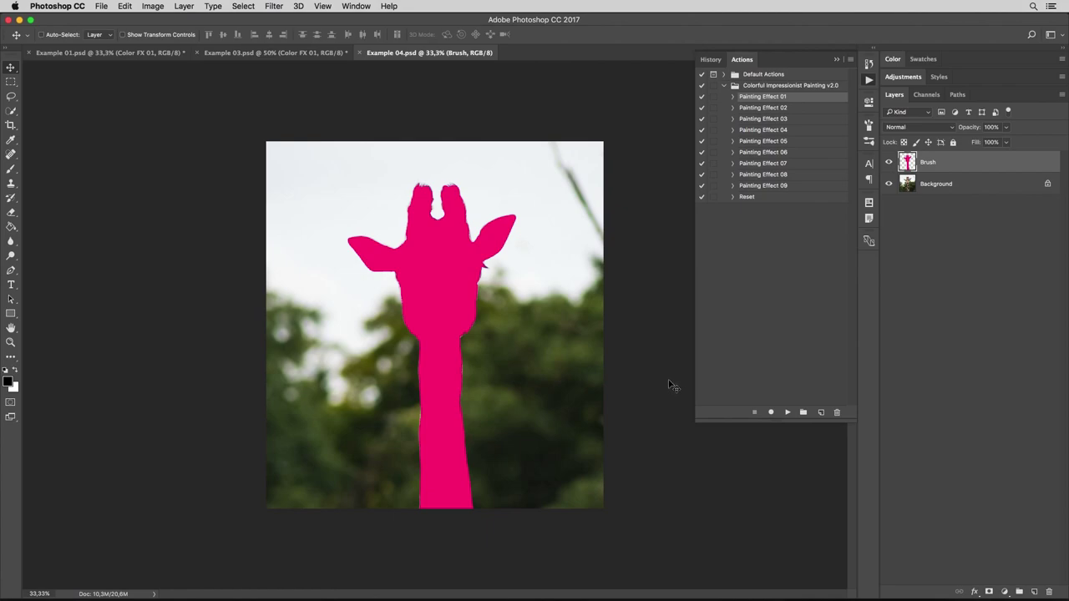
pyautogui.click(783, 163)
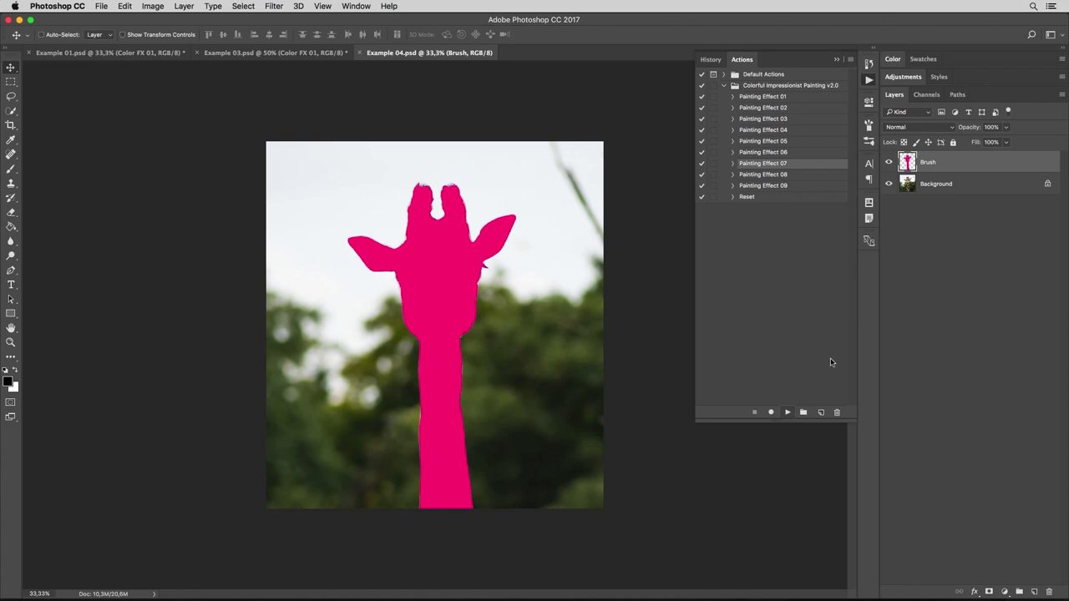
pyautogui.click(889, 162)
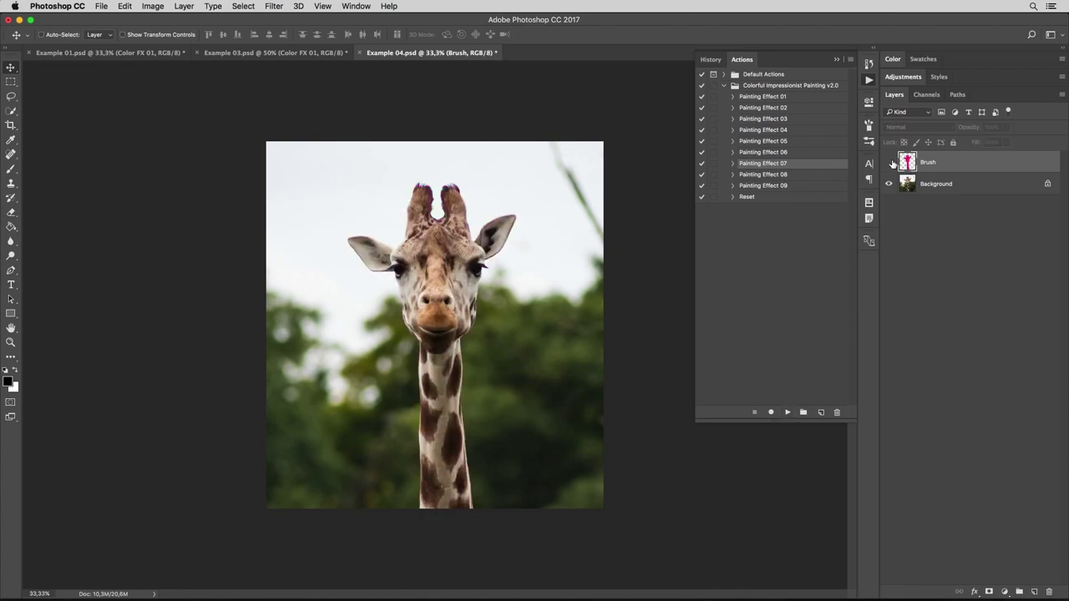
pyautogui.click(889, 162)
# Apply Painting Effect 07 to the giraffe and bring up the Open dialog.
pyautogui.click(787, 413)
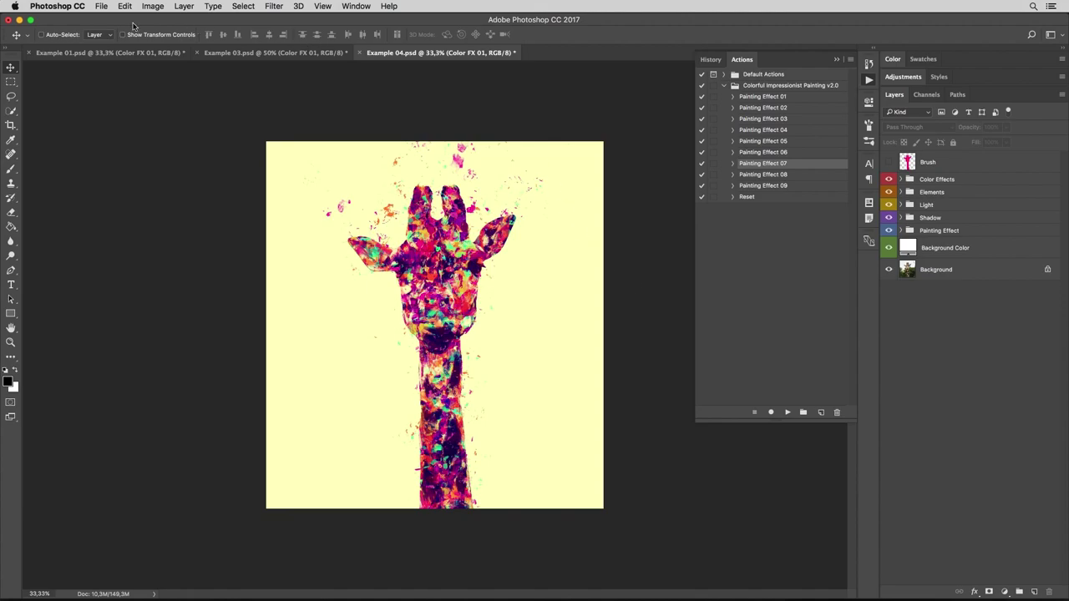
pyautogui.click(102, 7)
pyautogui.click(114, 31)
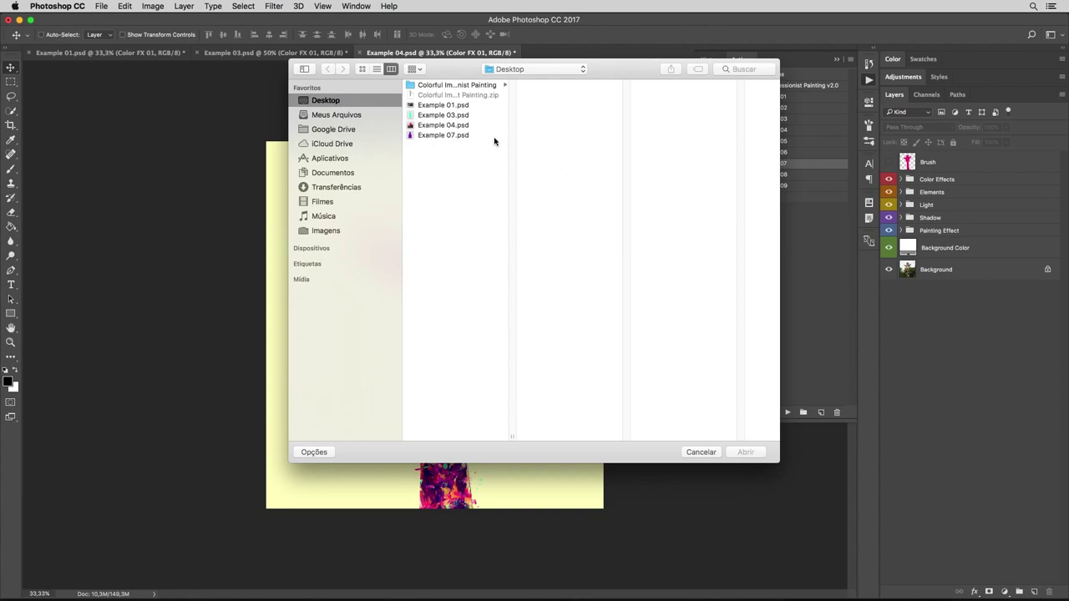
# Open Example 07.psd, check its purple brush mask, and run Painting Effect 04 on it.
pyautogui.click(457, 136)
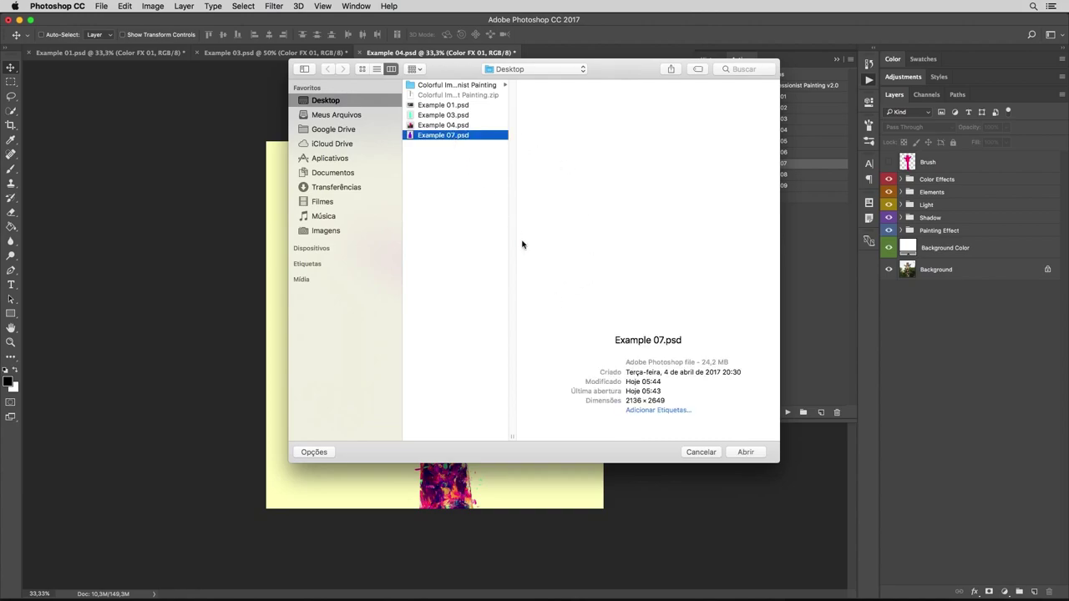
pyautogui.click(753, 454)
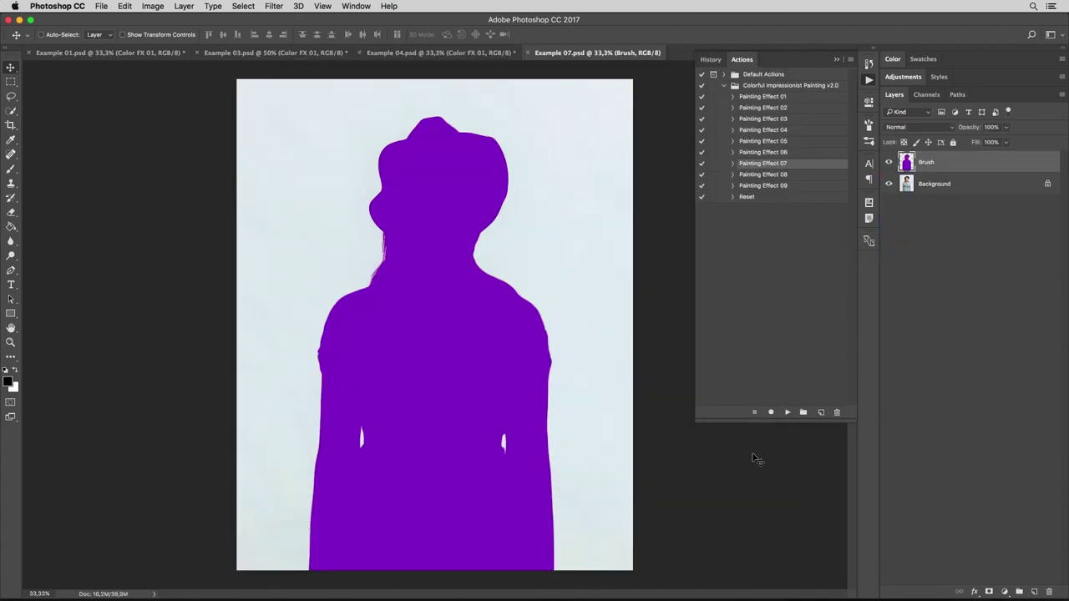
pyautogui.click(889, 163)
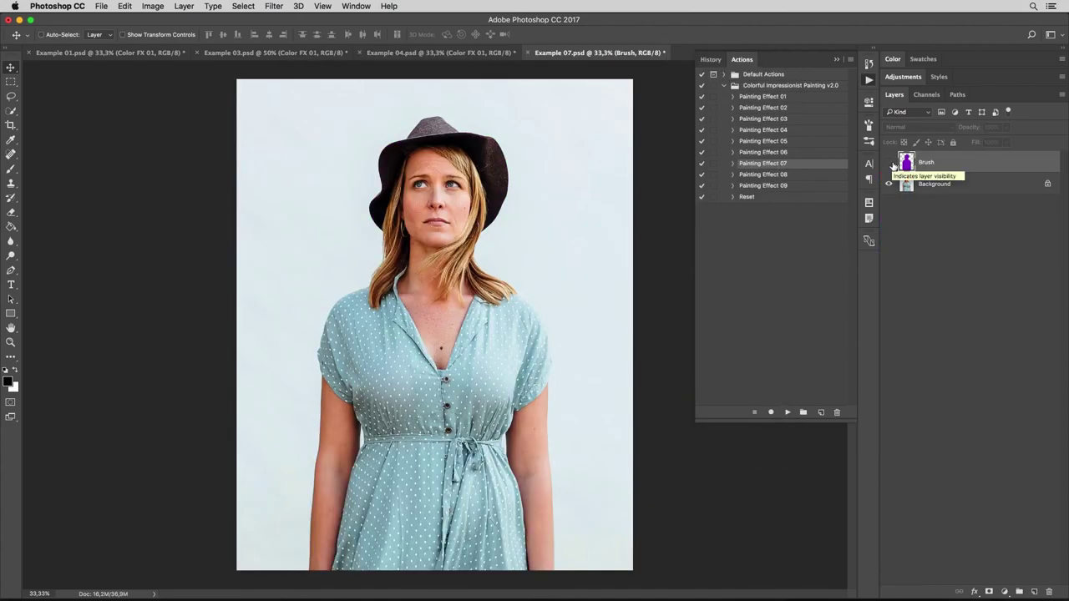
pyautogui.click(889, 163)
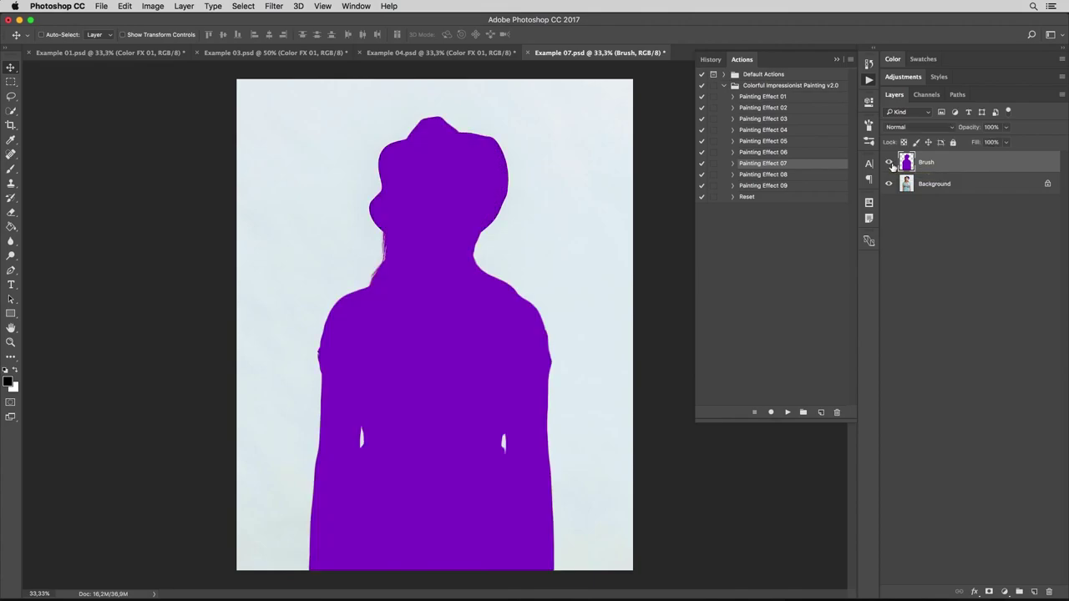
pyautogui.click(775, 131)
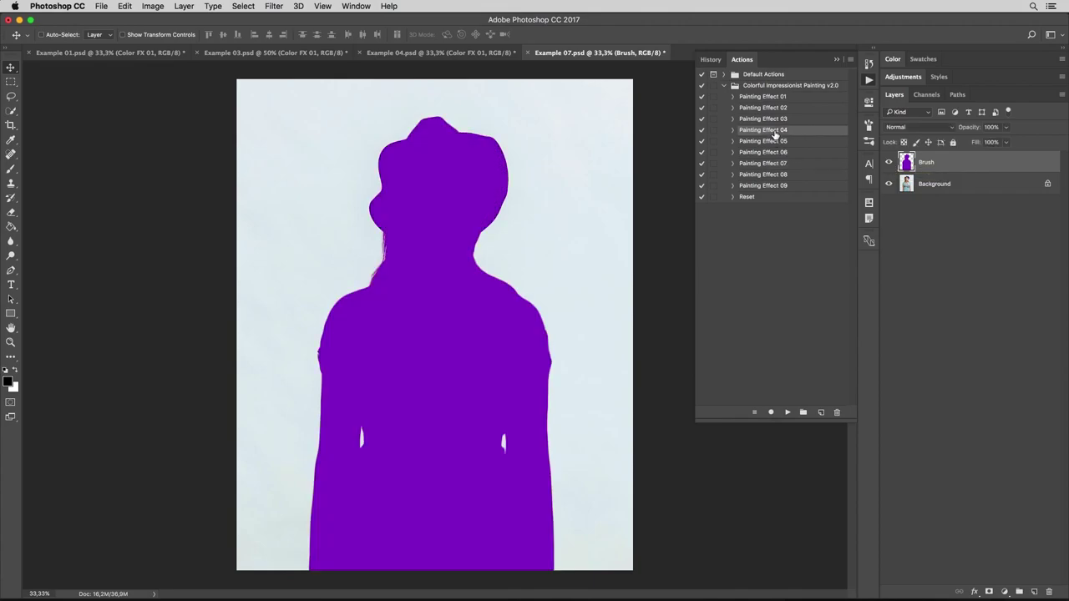
pyautogui.click(787, 414)
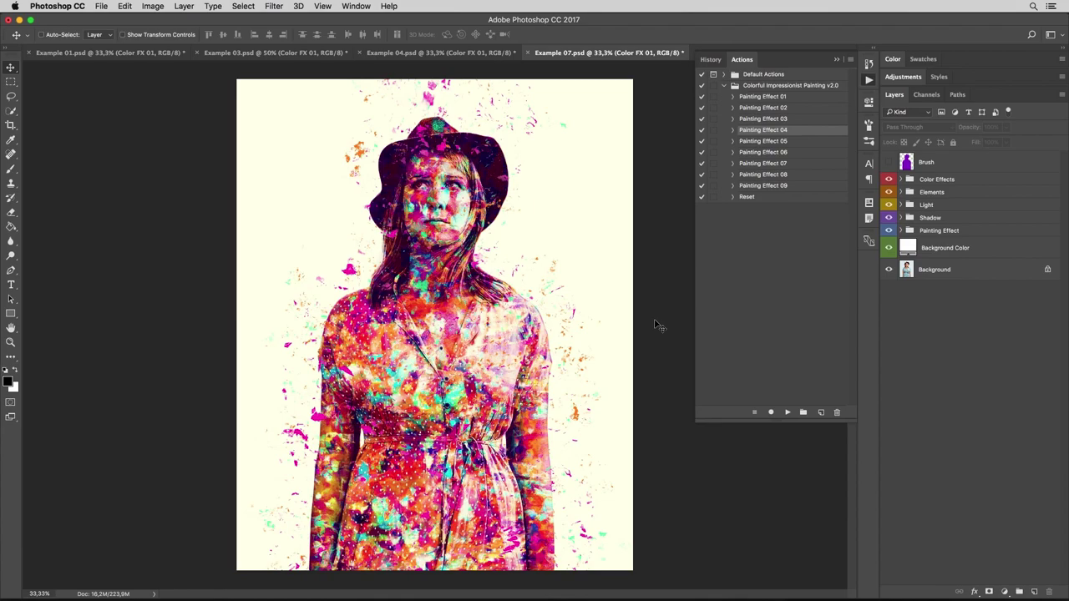
# In Example 01, expand Color Effects and toggle Color FX layers to compare colourings.
pyautogui.click(123, 53)
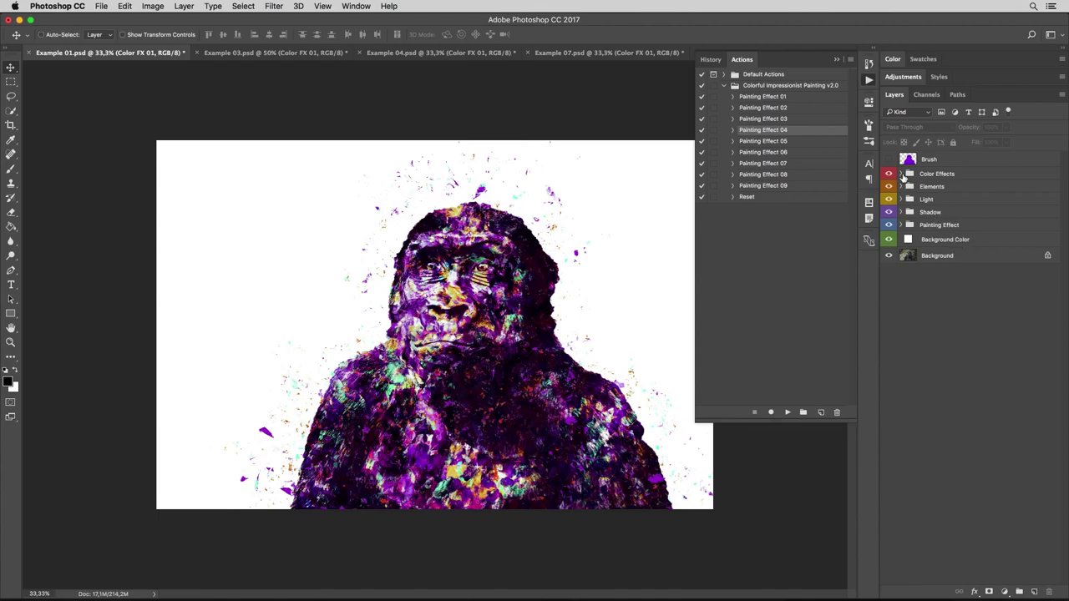
pyautogui.click(901, 174)
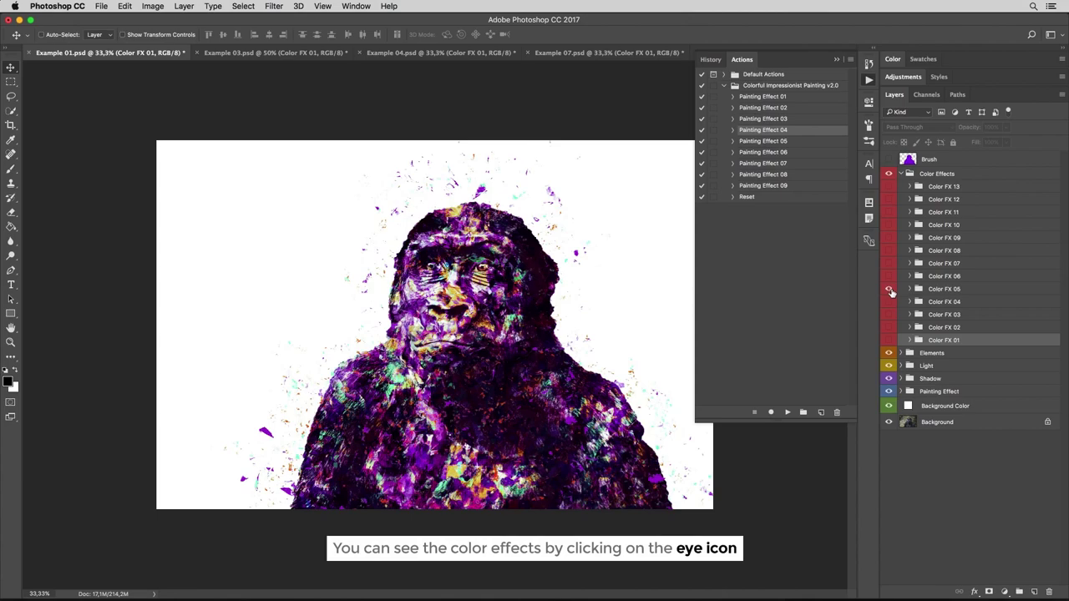
pyautogui.click(889, 290)
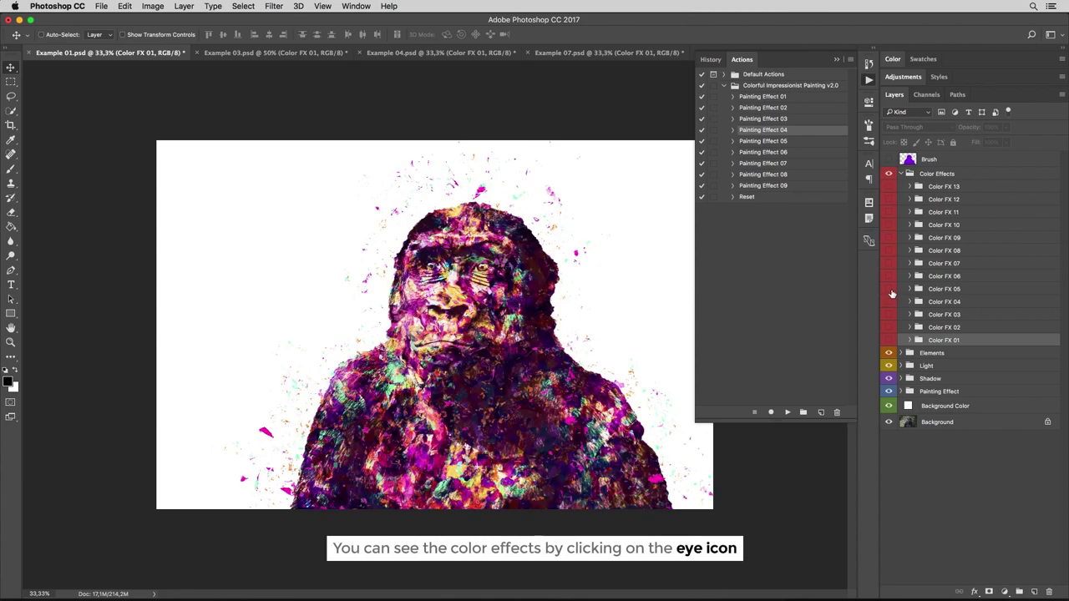
pyautogui.click(888, 187)
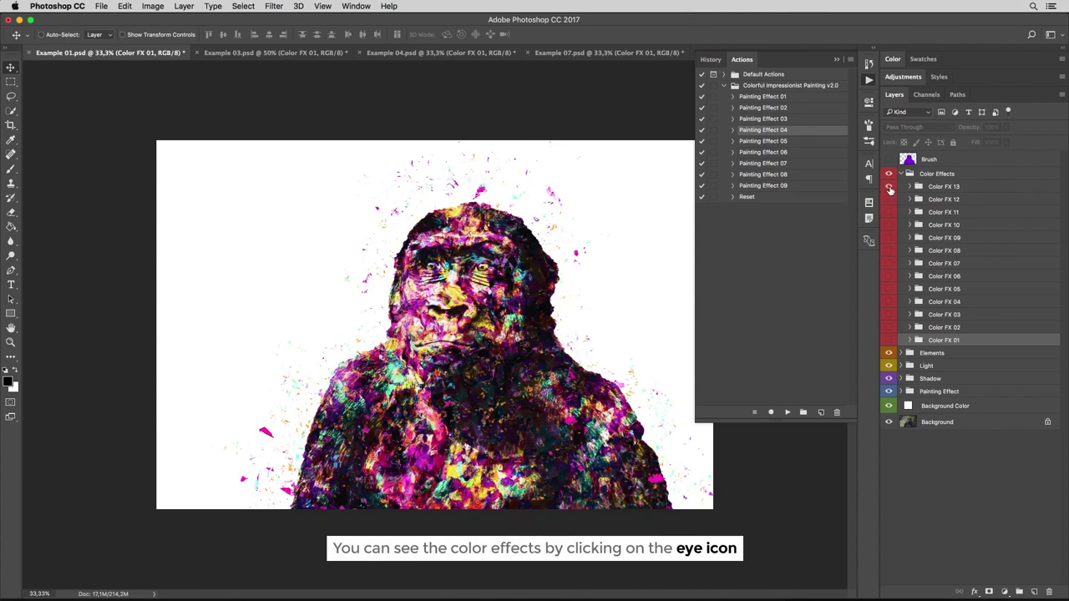
pyautogui.click(889, 200)
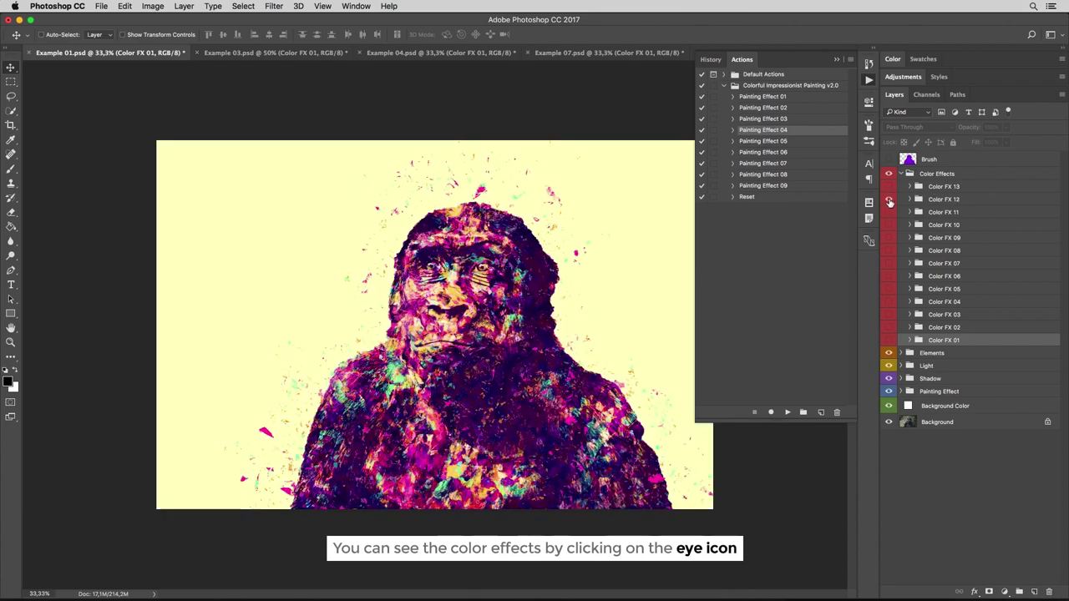
pyautogui.click(889, 213)
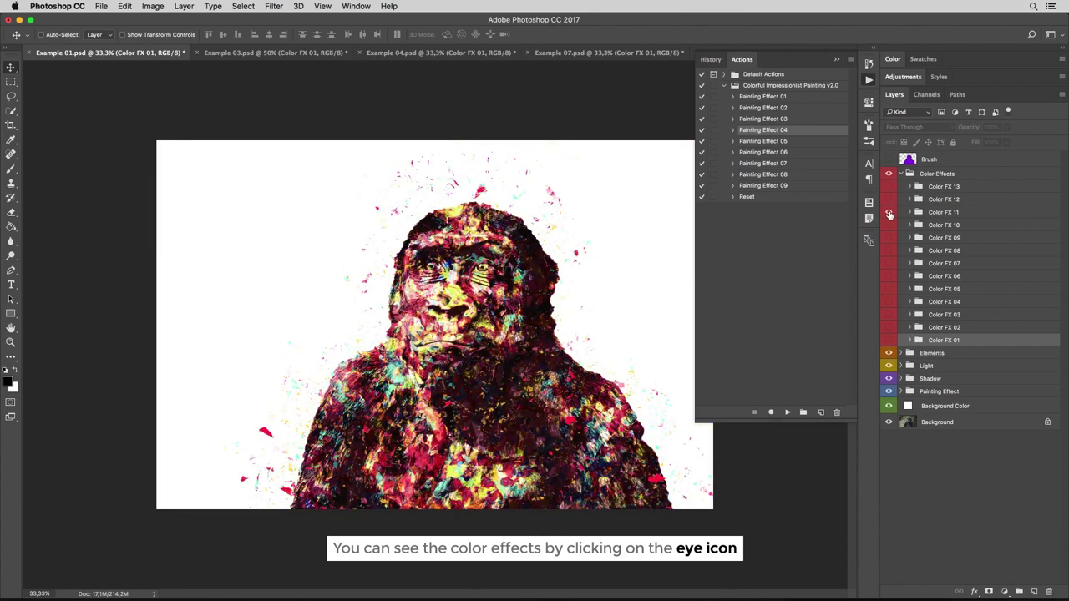
pyautogui.click(890, 215)
pyautogui.click(889, 264)
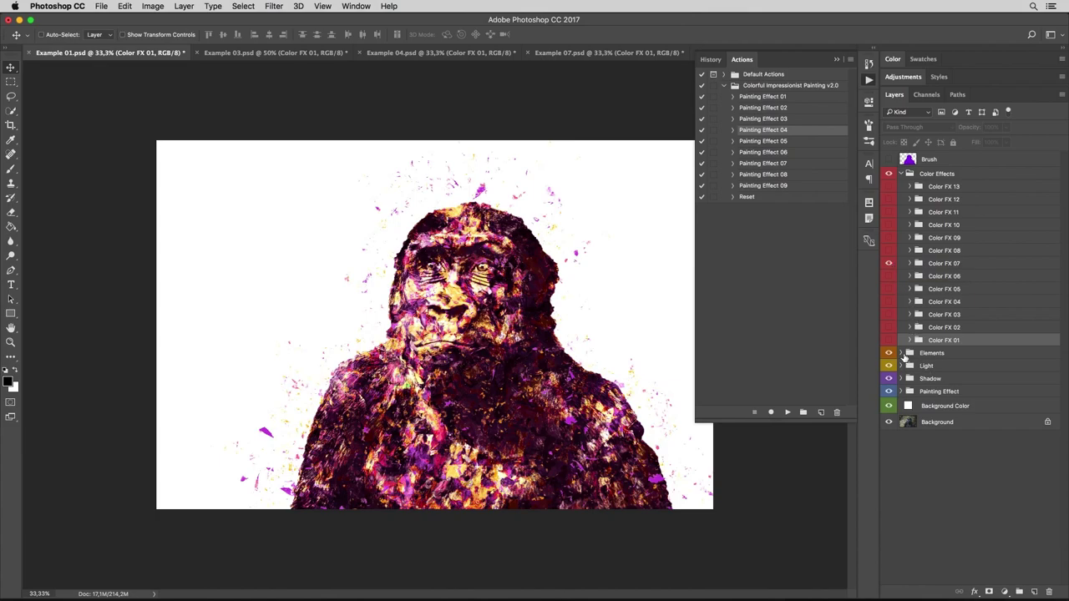
# Expand Elements, hide Color FX 07, and select the Color Elements 03 layer.
pyautogui.click(901, 353)
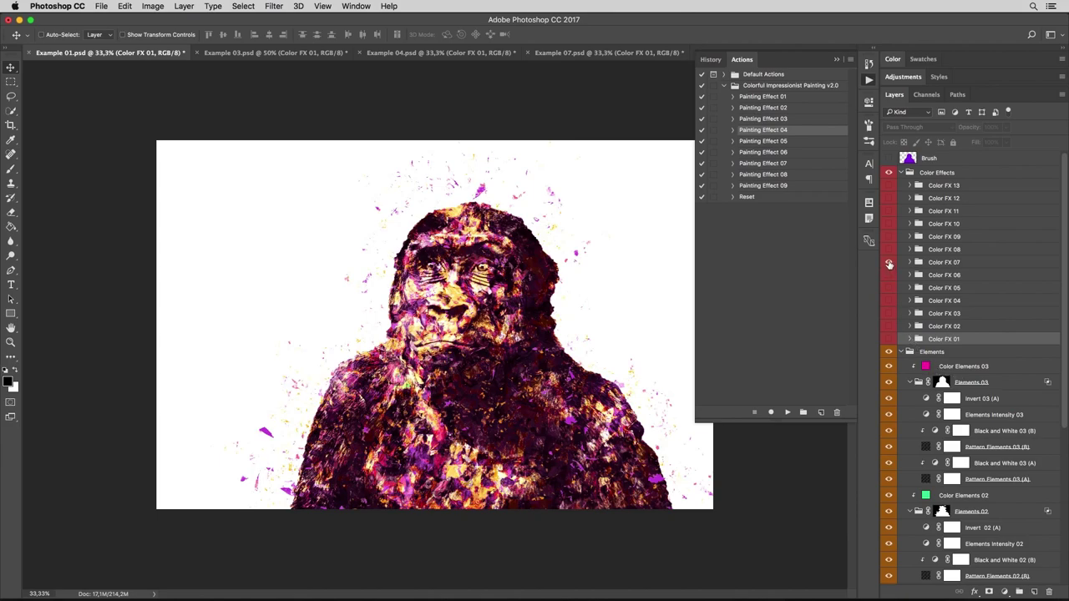
pyautogui.click(888, 264)
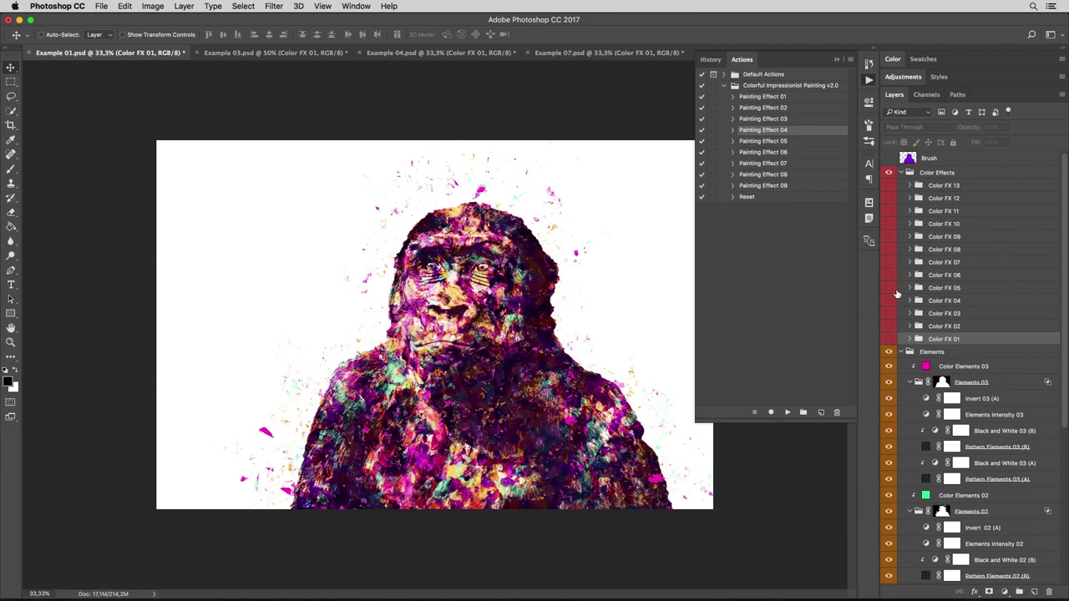
pyautogui.click(926, 368)
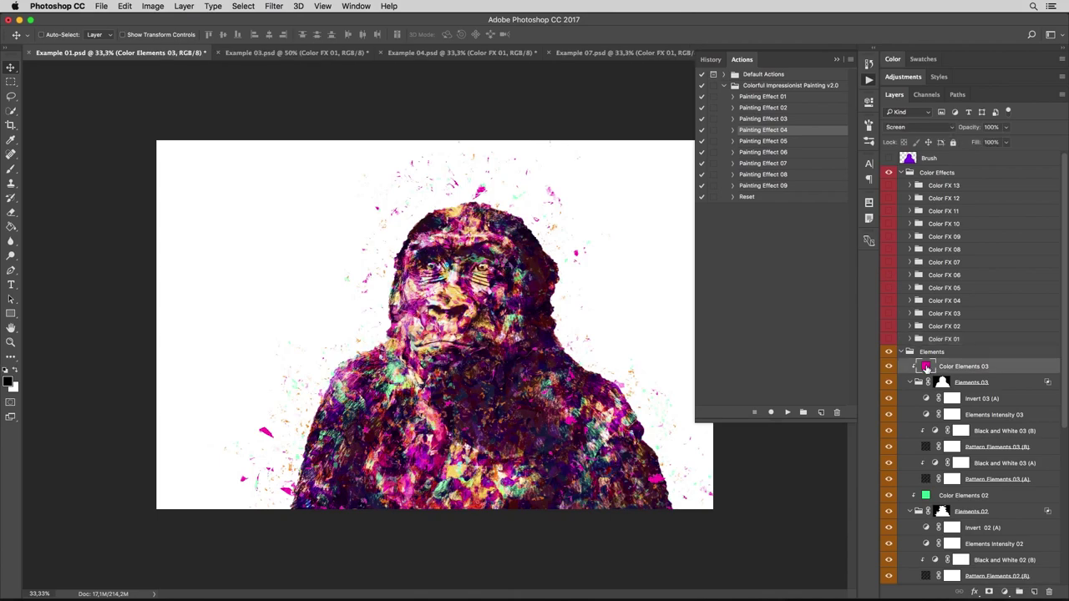
# Change the Color Elements 03 fill from magenta to orange.
pyautogui.doubleClick(926, 367)
pyautogui.moveTo(544, 181)
pyautogui.mouseDown()
pyautogui.moveTo(374, 116)
pyautogui.moveTo(195, 114)
pyautogui.moveTo(230, 112)
pyautogui.mouseUp()
pyautogui.moveTo(215, 251); pyautogui.dragTo(219, 274)
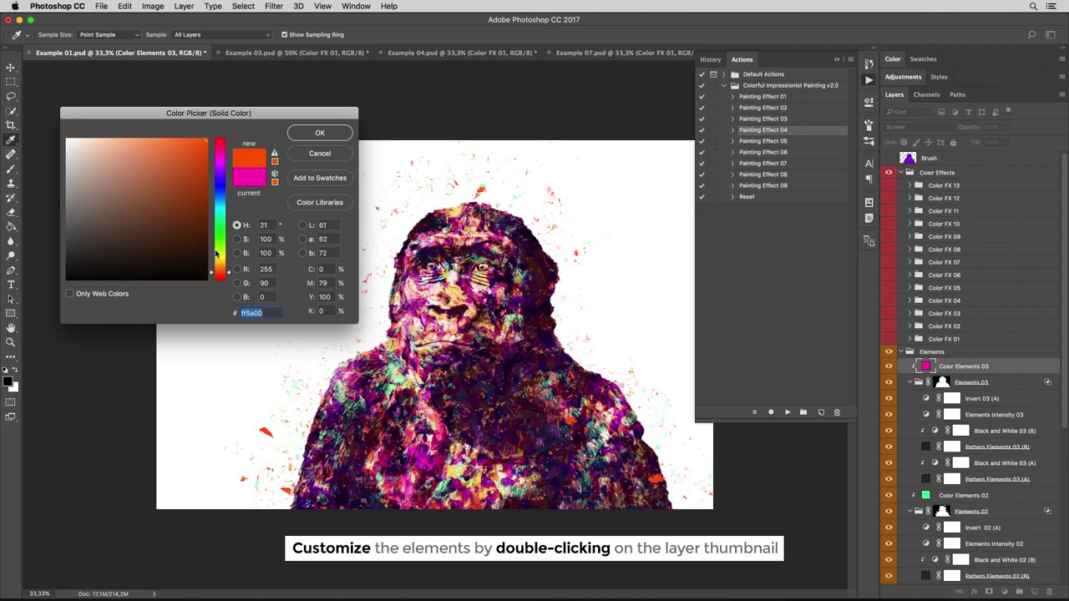
pyautogui.click(308, 135)
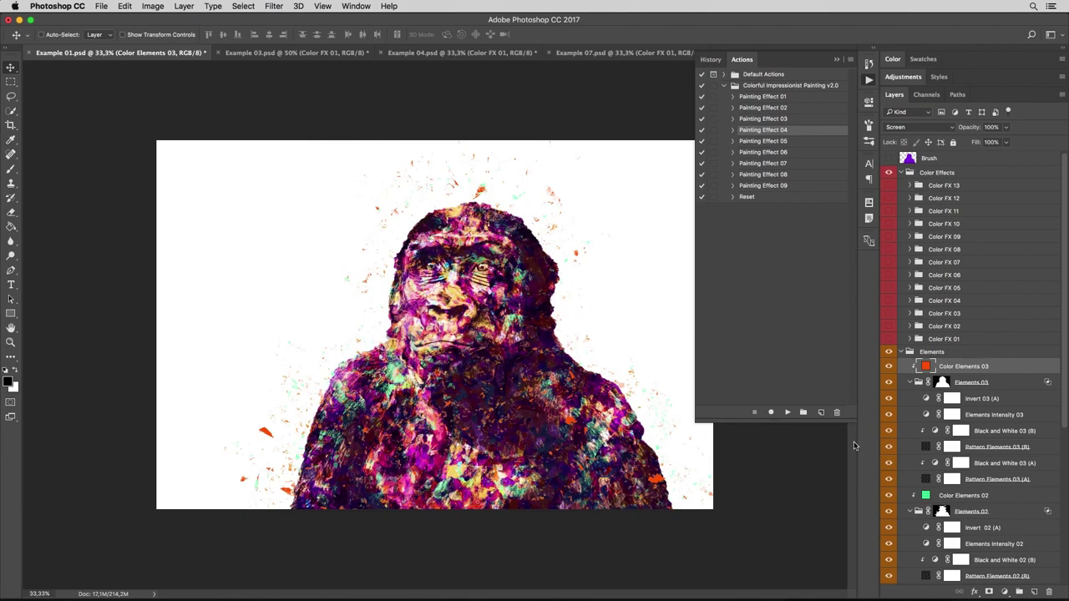
# Reposition the Pattern Elements 03 (B) pattern fill across the gorilla.
pyautogui.click(925, 449)
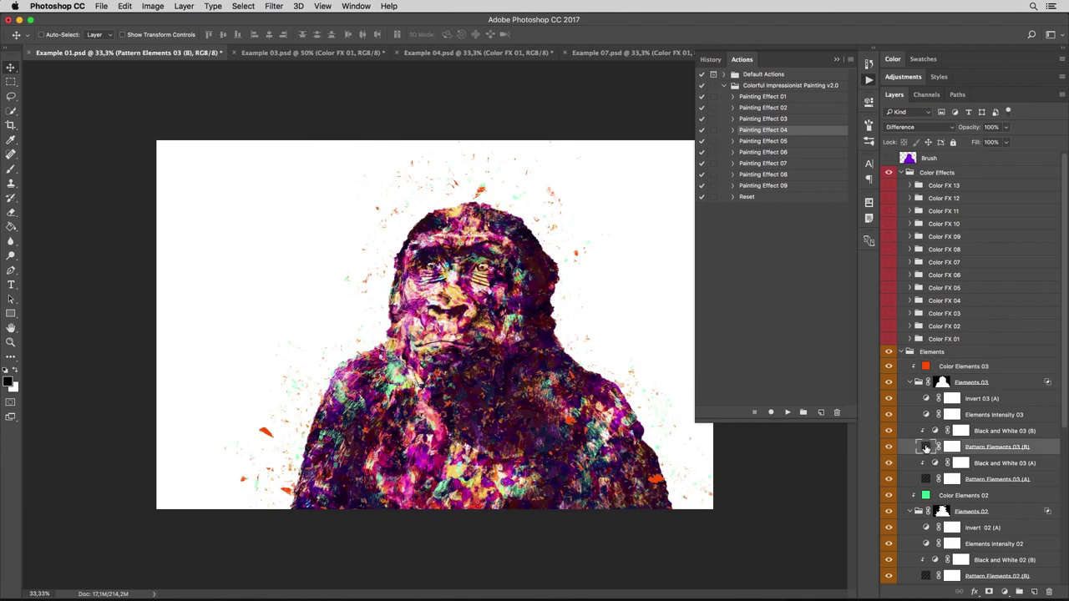
pyautogui.doubleClick(925, 449)
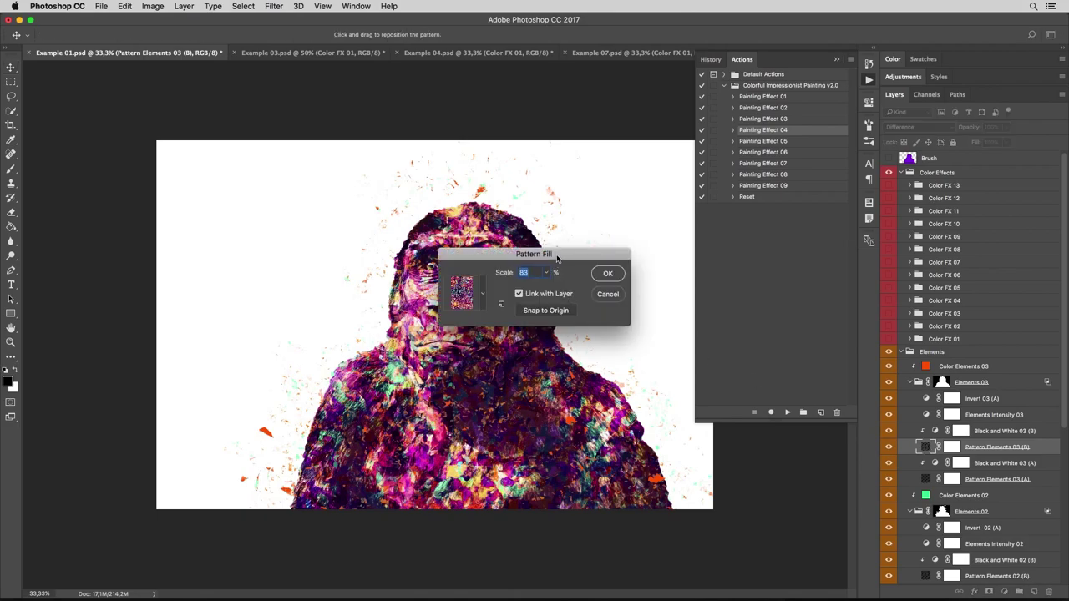
pyautogui.moveTo(540, 252)
pyautogui.mouseDown()
pyautogui.moveTo(225, 149)
pyautogui.moveTo(211, 182)
pyautogui.mouseUp()
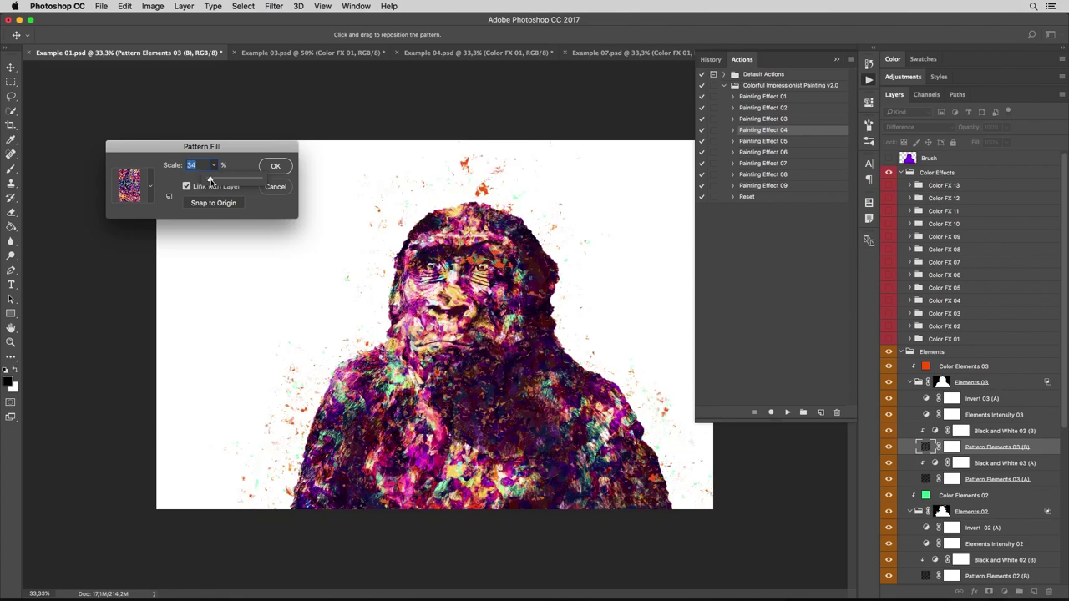
pyautogui.moveTo(482, 359)
pyautogui.mouseDown()
pyautogui.moveTo(540, 354)
pyautogui.moveTo(507, 302)
pyautogui.moveTo(499, 307)
pyautogui.mouseUp()
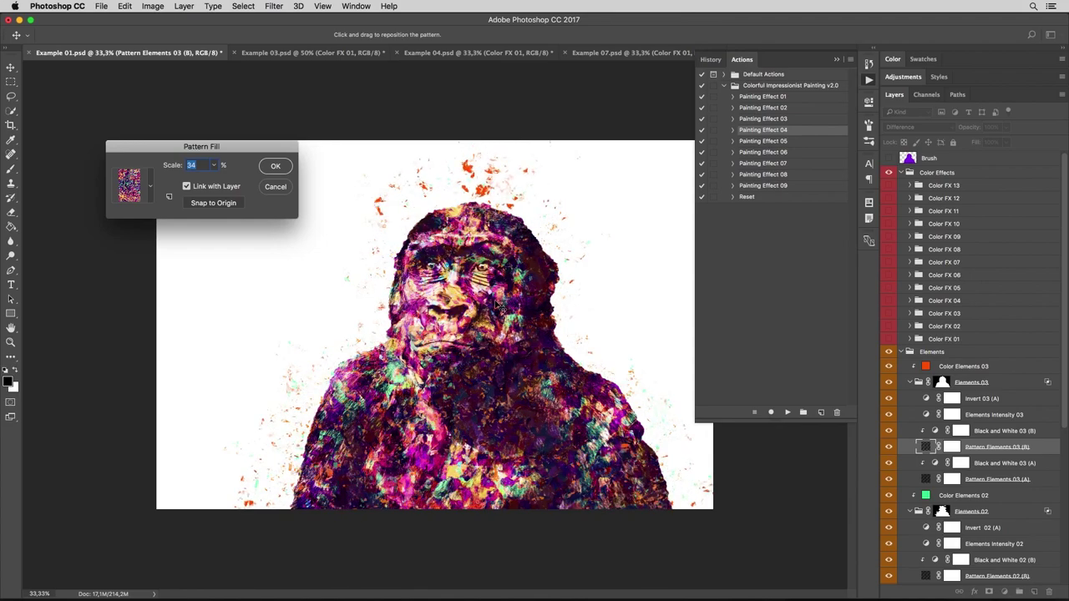
pyautogui.click(274, 167)
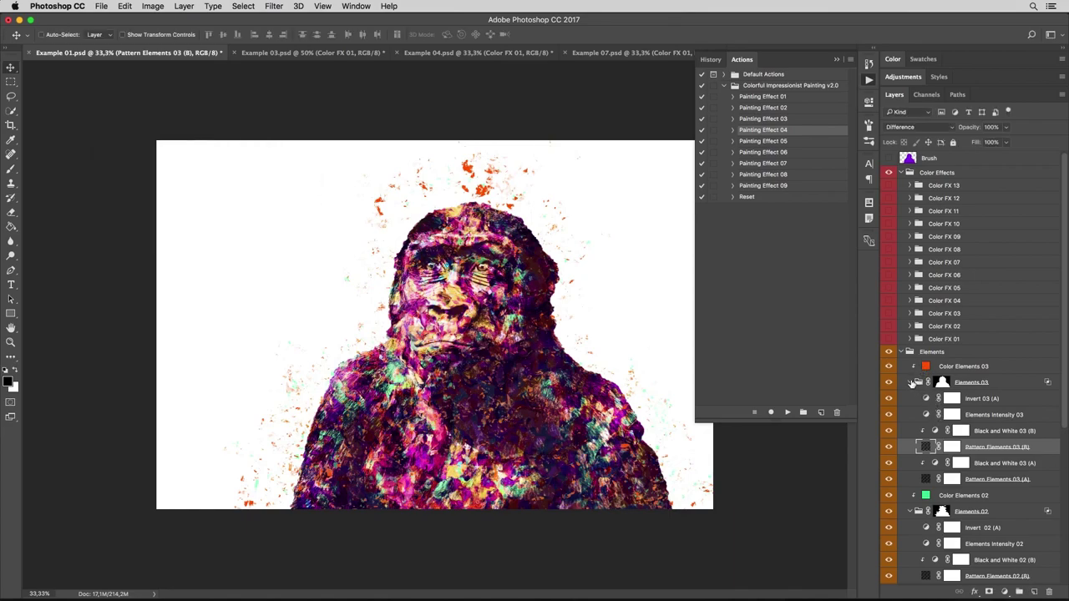
# Collapse the Elements groups, hide Elements 01 and 02, and select Light Intensity in the Light group.
pyautogui.click(918, 381)
pyautogui.click(918, 415)
pyautogui.click(912, 448)
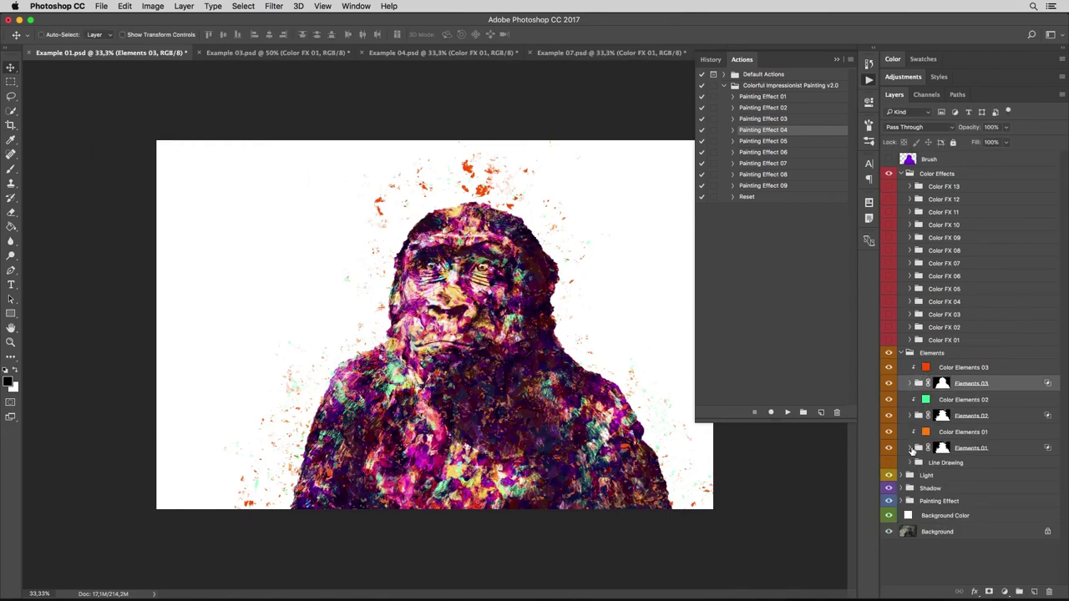
pyautogui.click(888, 448)
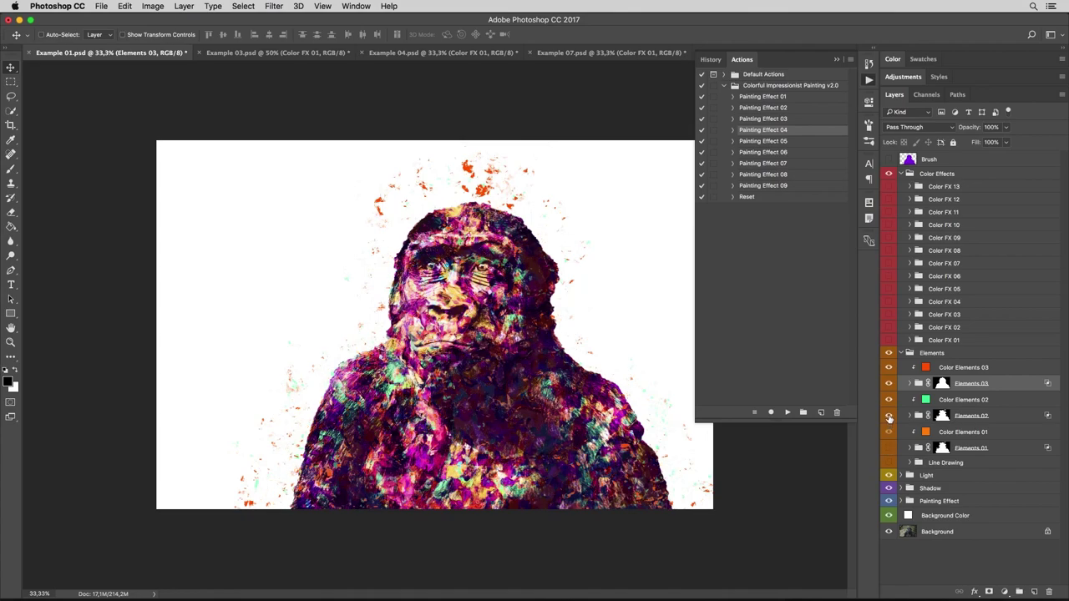
pyautogui.click(889, 416)
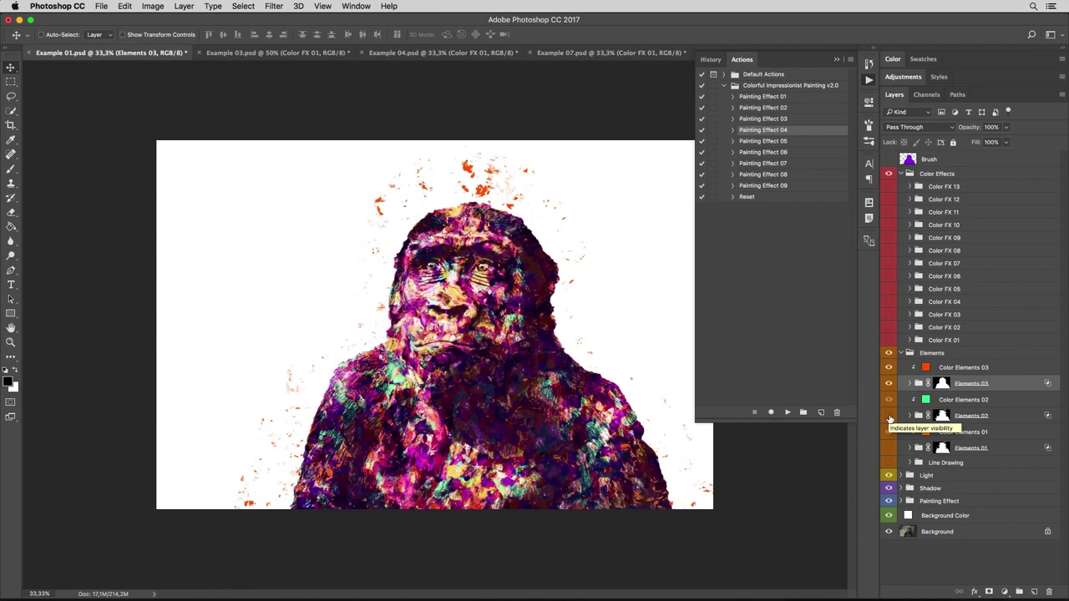
pyautogui.click(909, 475)
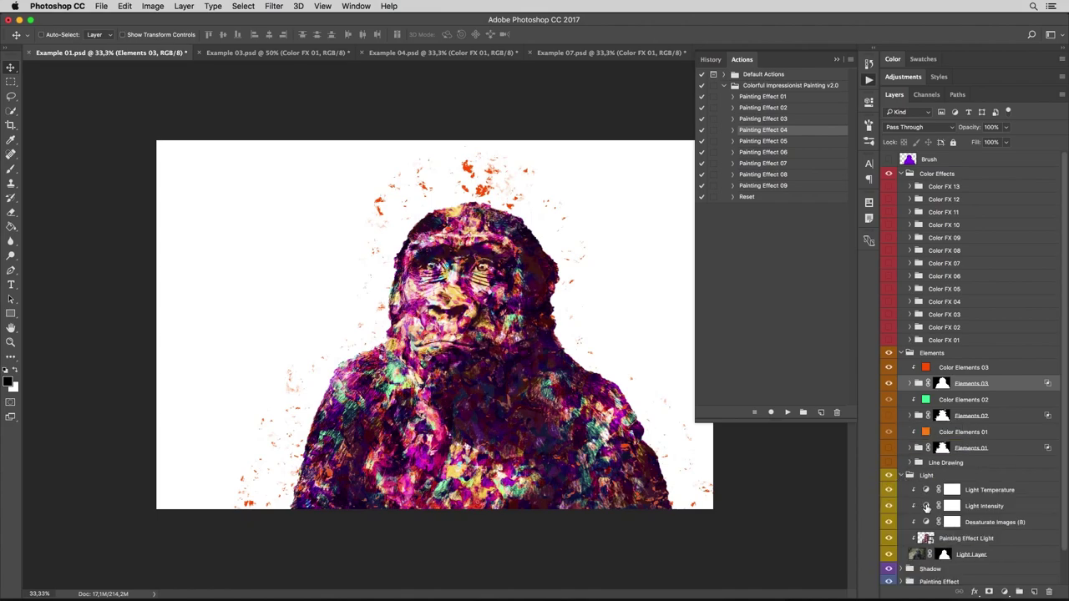
pyautogui.click(926, 507)
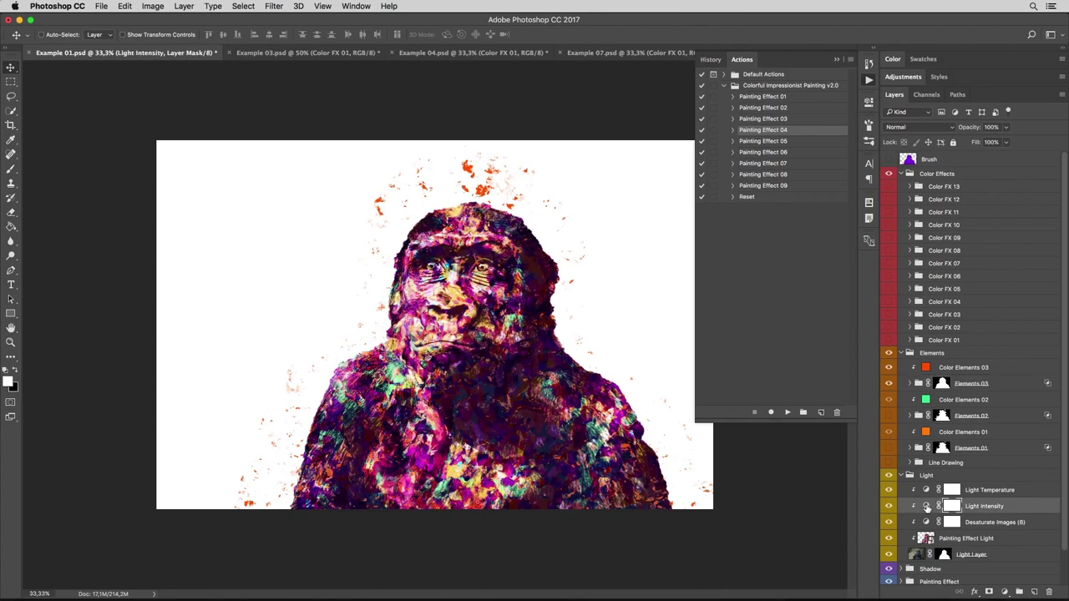
# Set the Light Intensity Levels white input to 167, then select Shadow Intensity in the Shadow group.
pyautogui.doubleClick(926, 506)
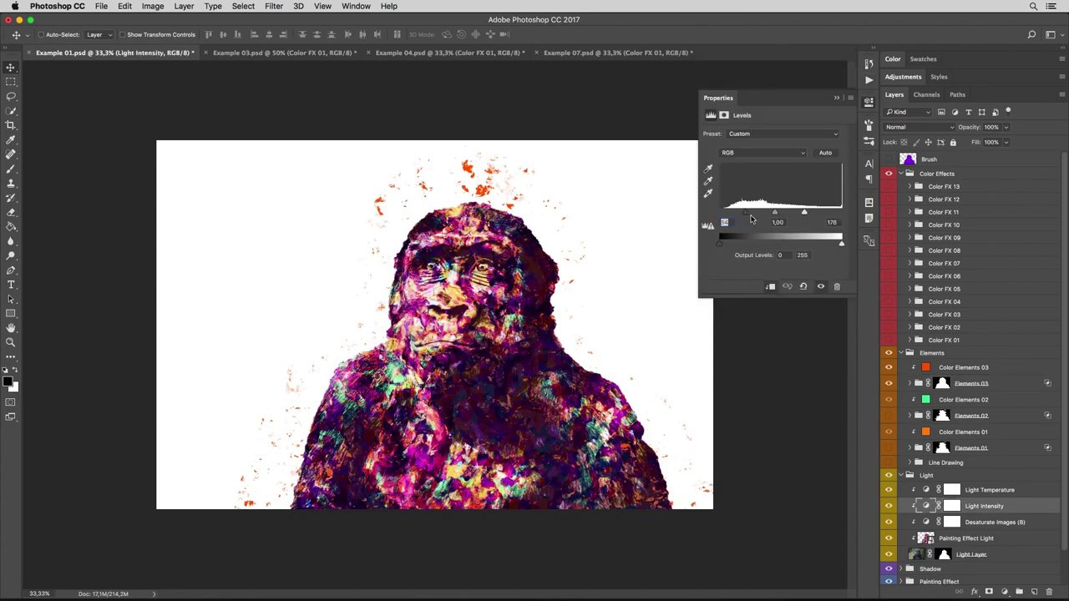
pyautogui.moveTo(746, 217)
pyautogui.mouseDown()
pyautogui.moveTo(725, 217)
pyautogui.moveTo(799, 215)
pyautogui.moveTo(750, 218)
pyautogui.mouseUp()
pyautogui.scroll(-2, 1064, 468)
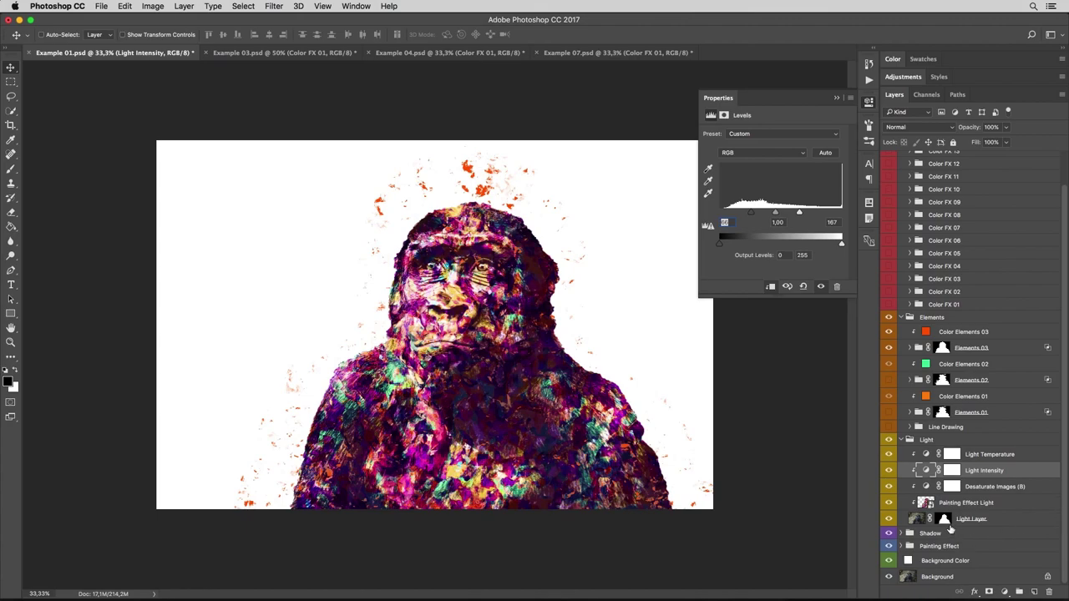
pyautogui.click(902, 533)
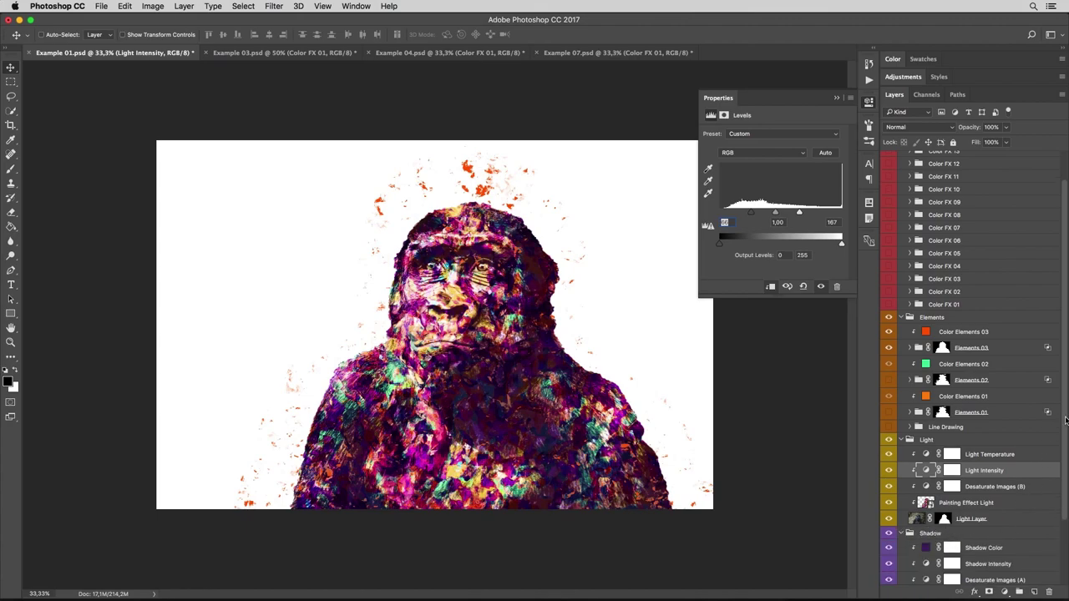
pyautogui.scroll(-5, 1064, 420)
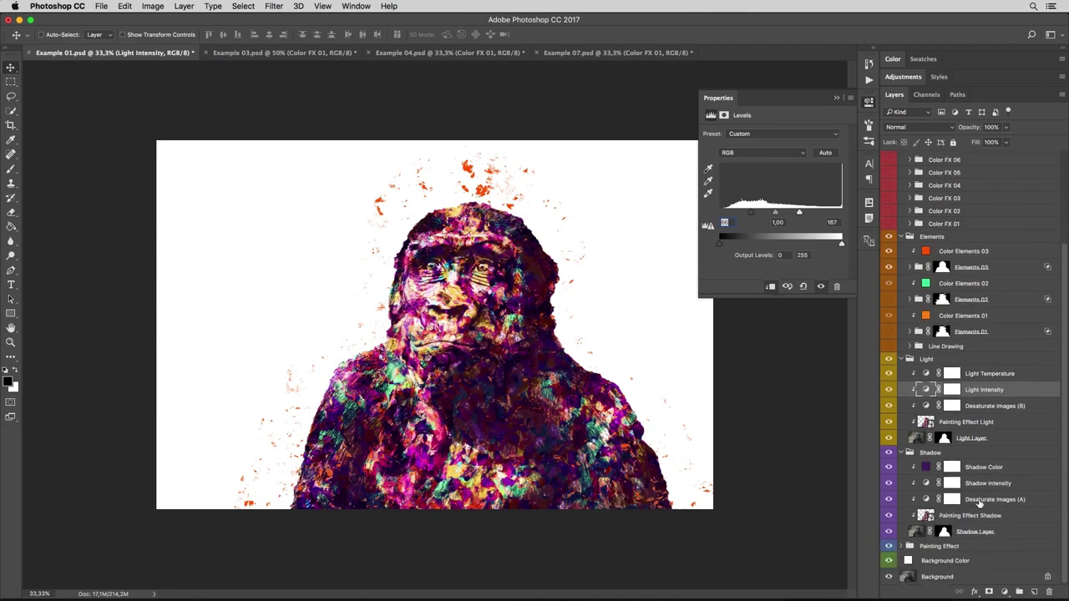
pyautogui.click(925, 483)
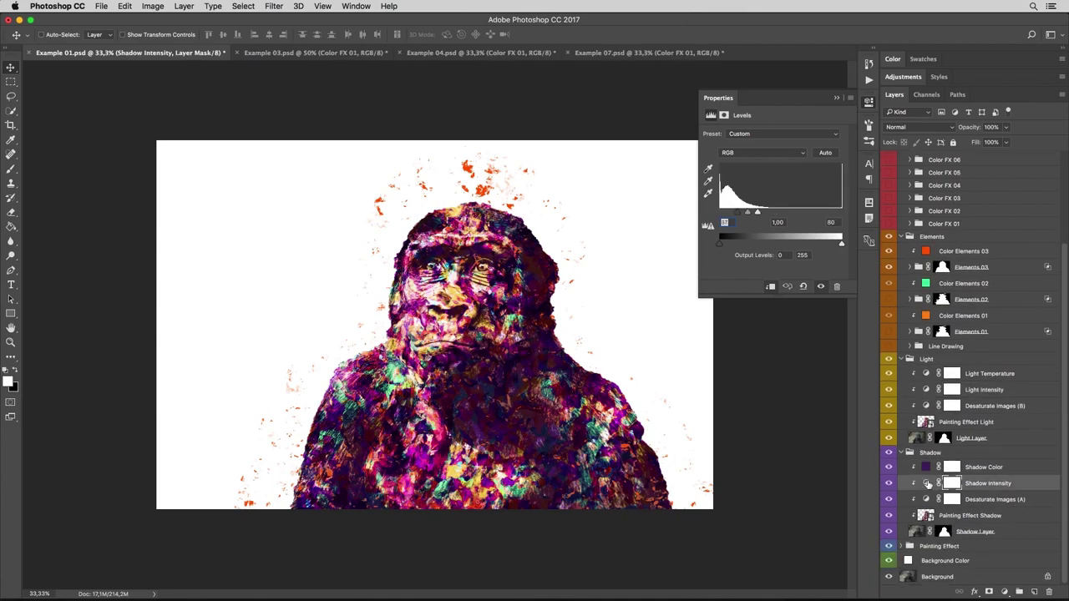
pyautogui.click(926, 485)
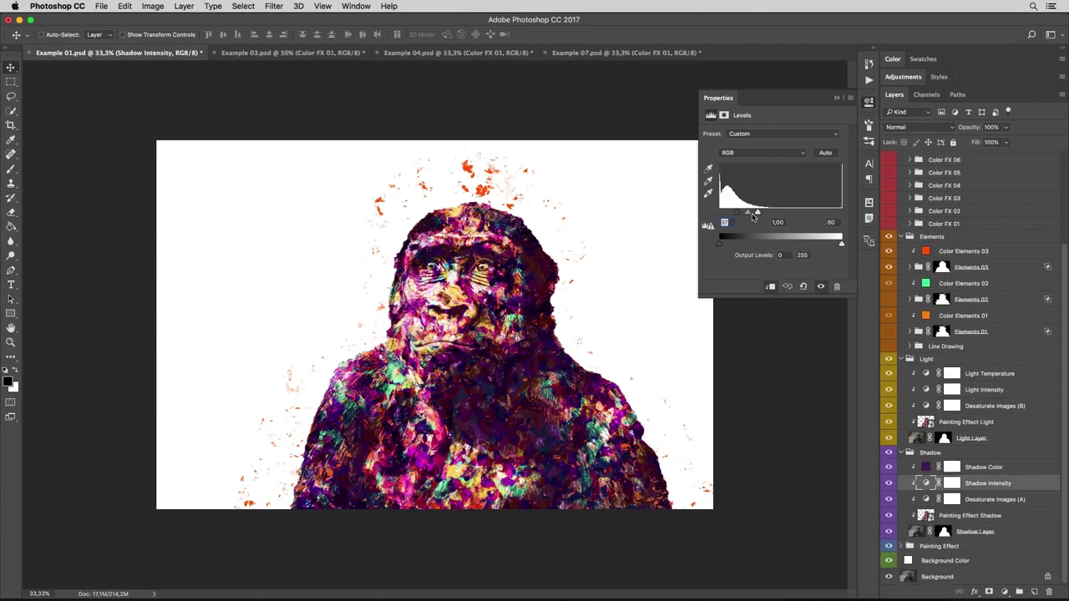
pyautogui.moveTo(758, 215); pyautogui.dragTo(786, 216)
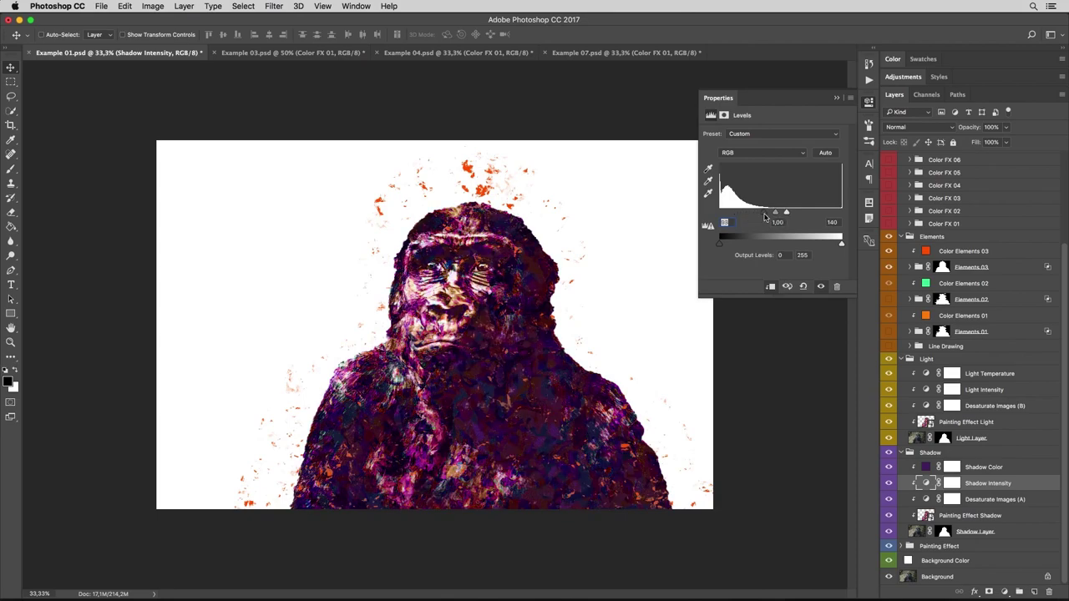
pyautogui.moveTo(768, 213); pyautogui.dragTo(740, 216)
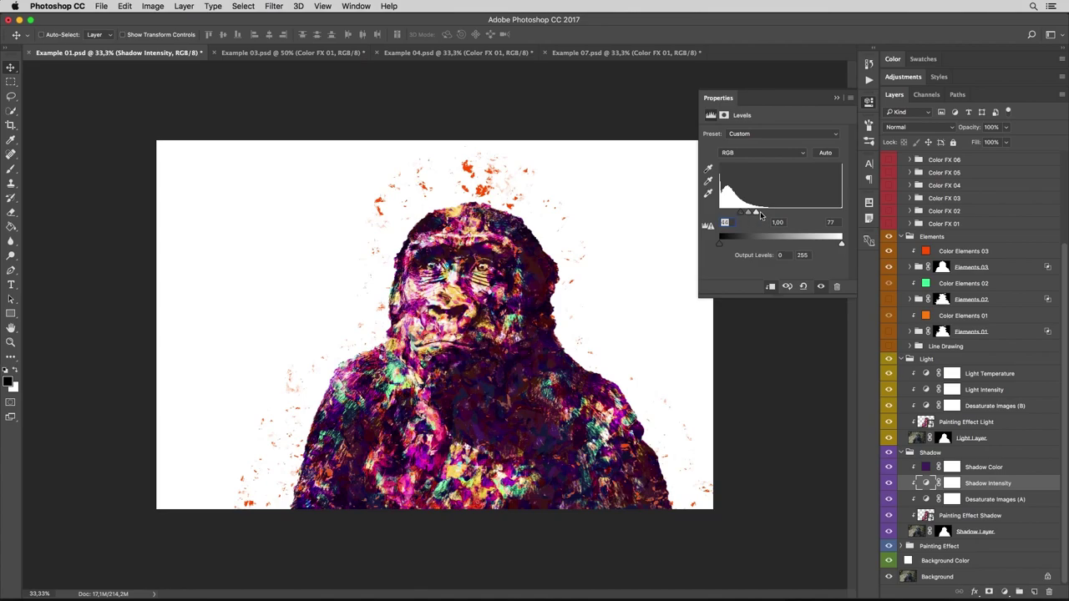
pyautogui.moveTo(760, 215); pyautogui.dragTo(775, 213)
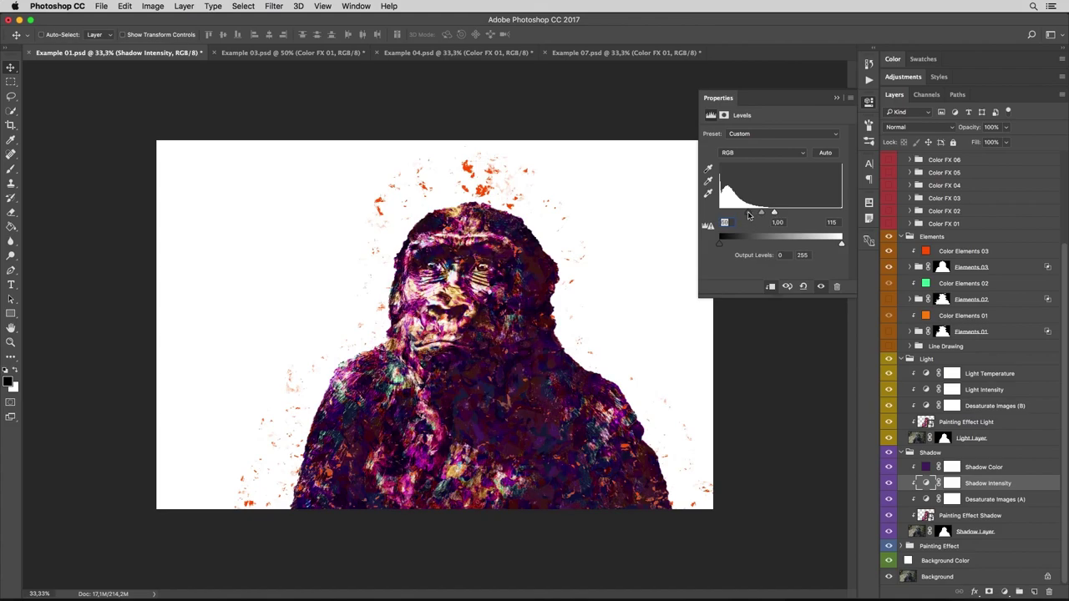
pyautogui.moveTo(774, 213); pyautogui.dragTo(770, 215)
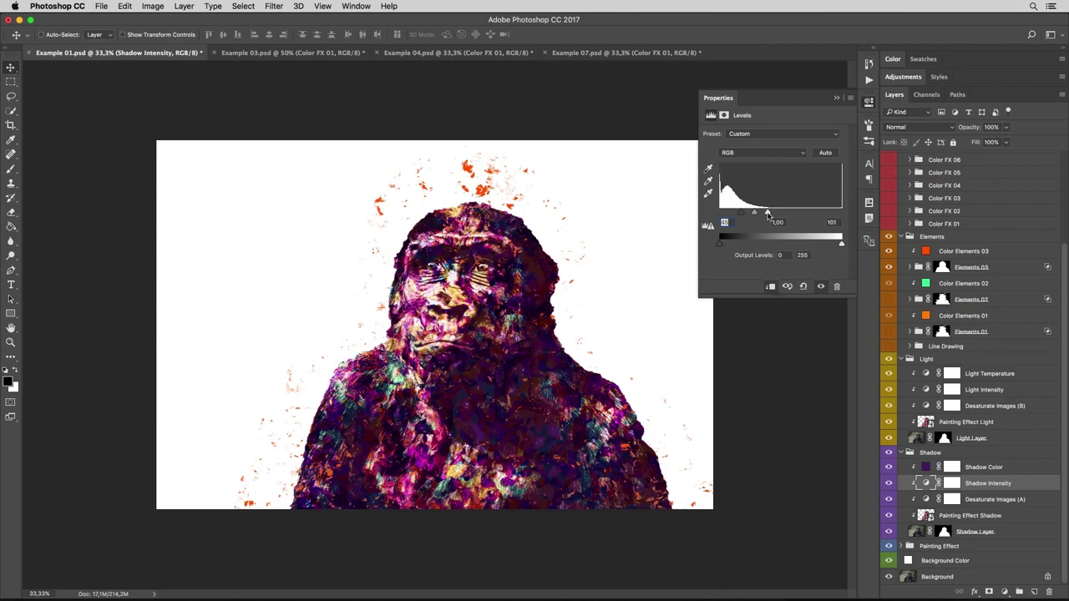
pyautogui.moveTo(768, 214); pyautogui.dragTo(757, 214)
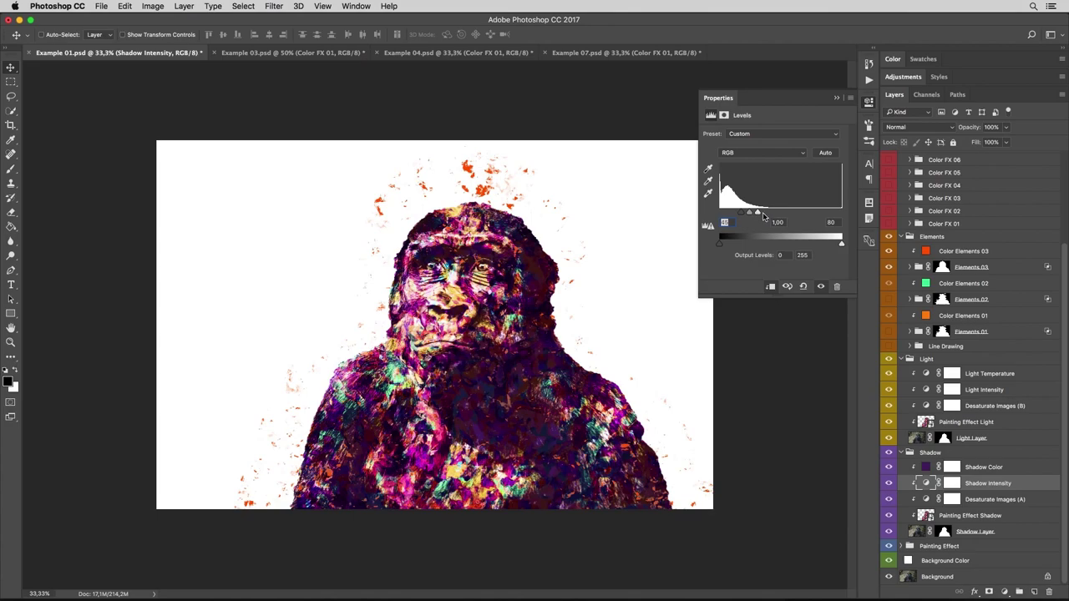
# Set the Painting Effect Shadow layer's fill to 0%.
pyautogui.click(921, 517)
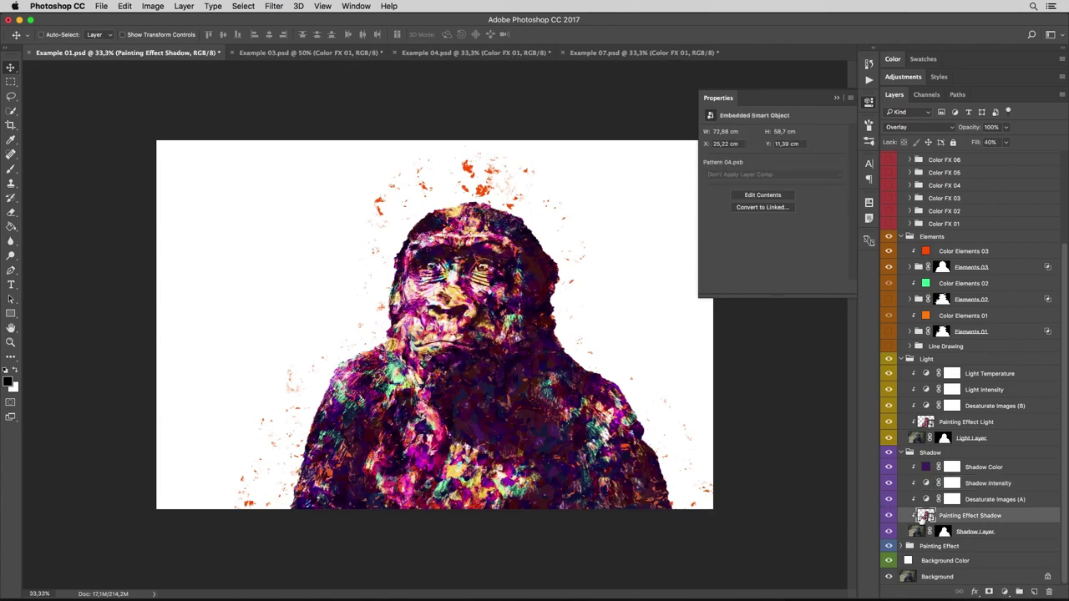
pyautogui.click(1006, 143)
pyautogui.moveTo(1006, 157)
pyautogui.mouseDown()
pyautogui.moveTo(1035, 157)
pyautogui.moveTo(971, 159)
pyautogui.mouseUp()
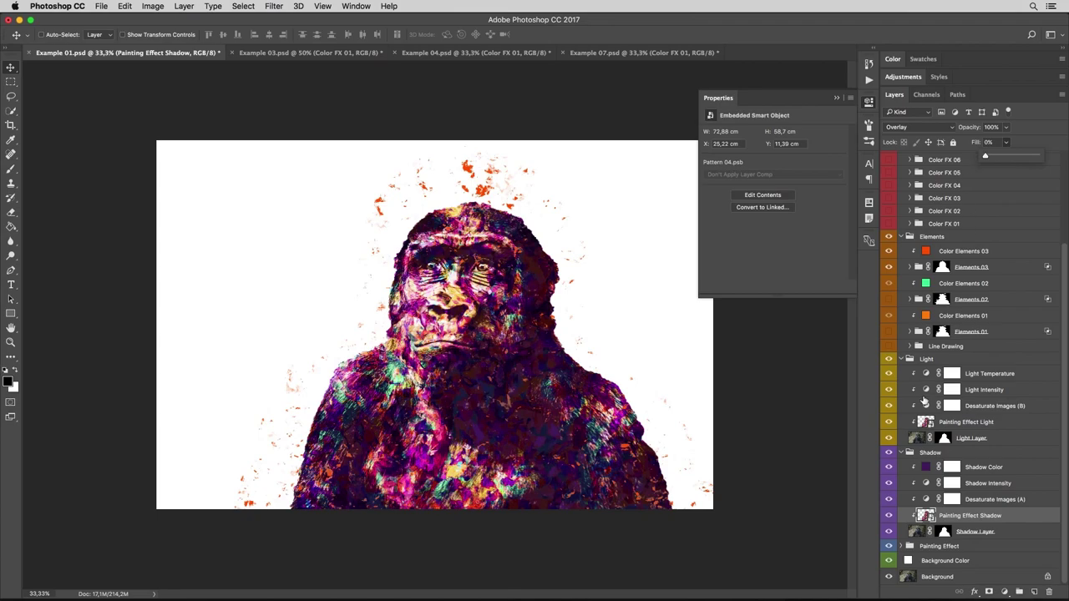
# Set the Painting Effect Light layer's fill to 0%.
pyautogui.click(969, 423)
pyautogui.click(1006, 142)
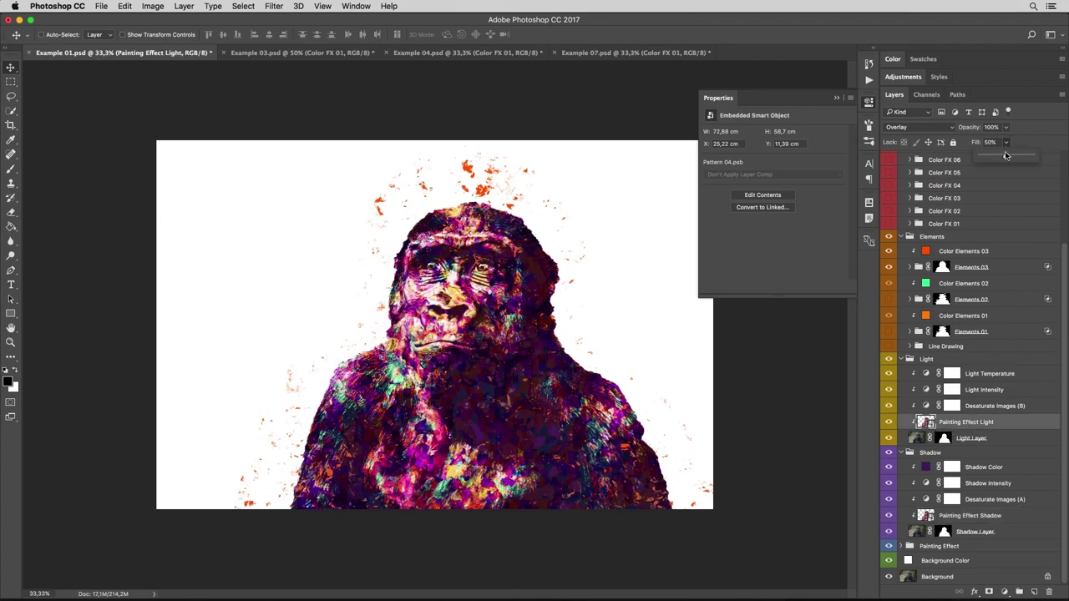
pyautogui.moveTo(1007, 158); pyautogui.dragTo(1020, 159)
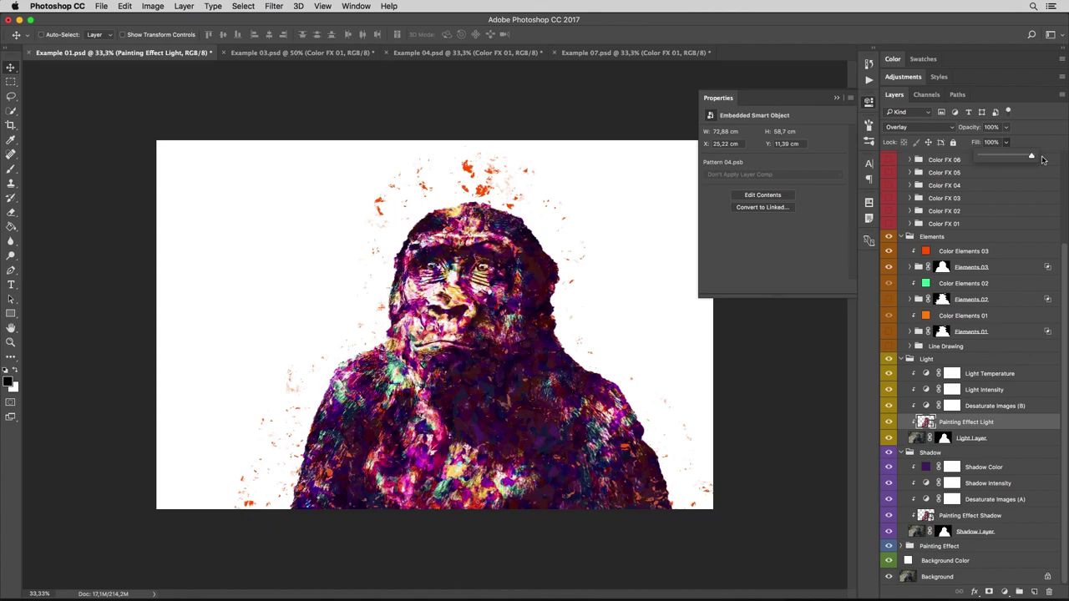
pyautogui.moveTo(1042, 160); pyautogui.dragTo(908, 159)
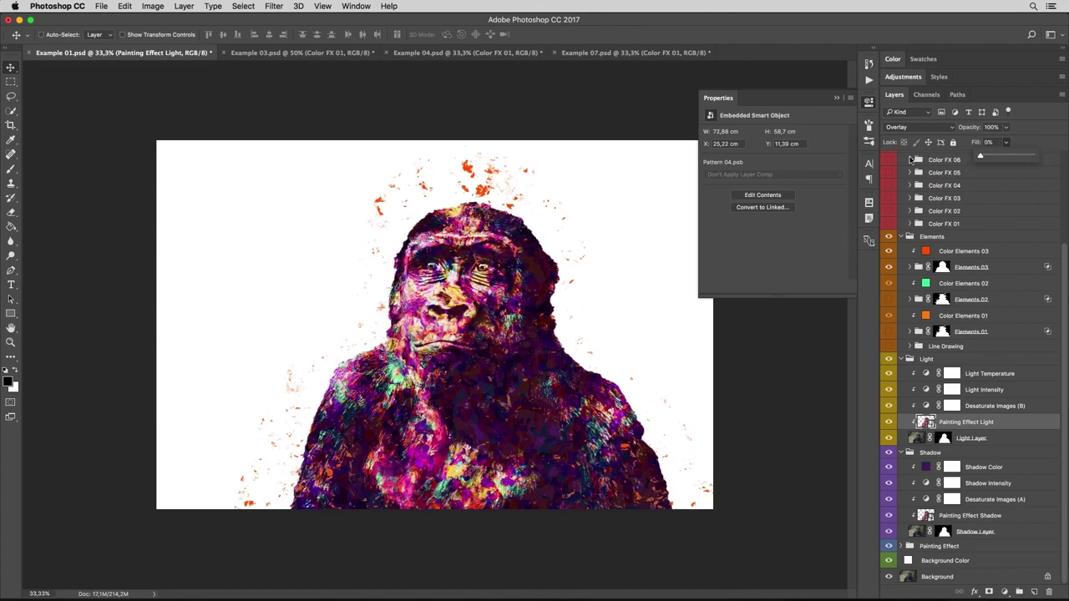
pyautogui.click(1007, 424)
pyautogui.click(907, 563)
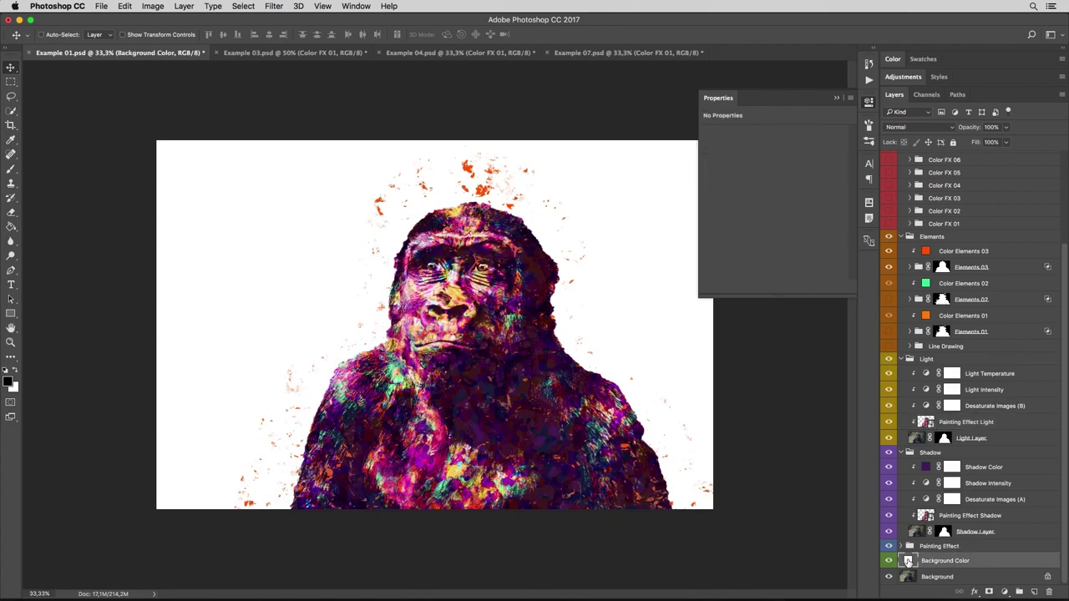
pyautogui.doubleClick(908, 563)
pyautogui.click(120, 235)
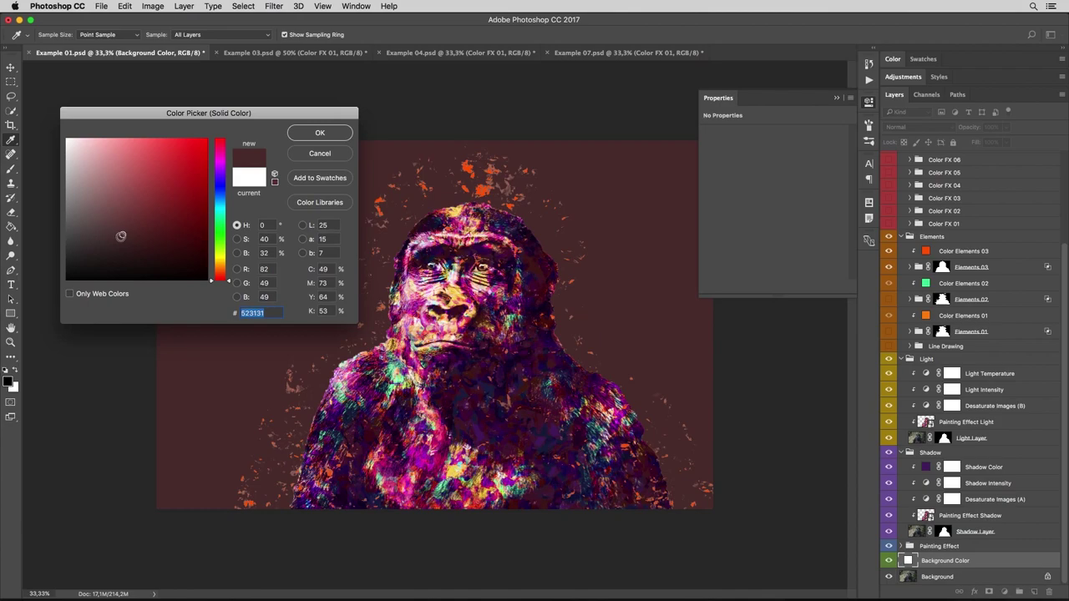
pyautogui.moveTo(120, 235)
pyautogui.mouseDown()
pyautogui.moveTo(84, 255)
pyautogui.moveTo(75, 278)
pyautogui.moveTo(224, 274)
pyautogui.mouseUp()
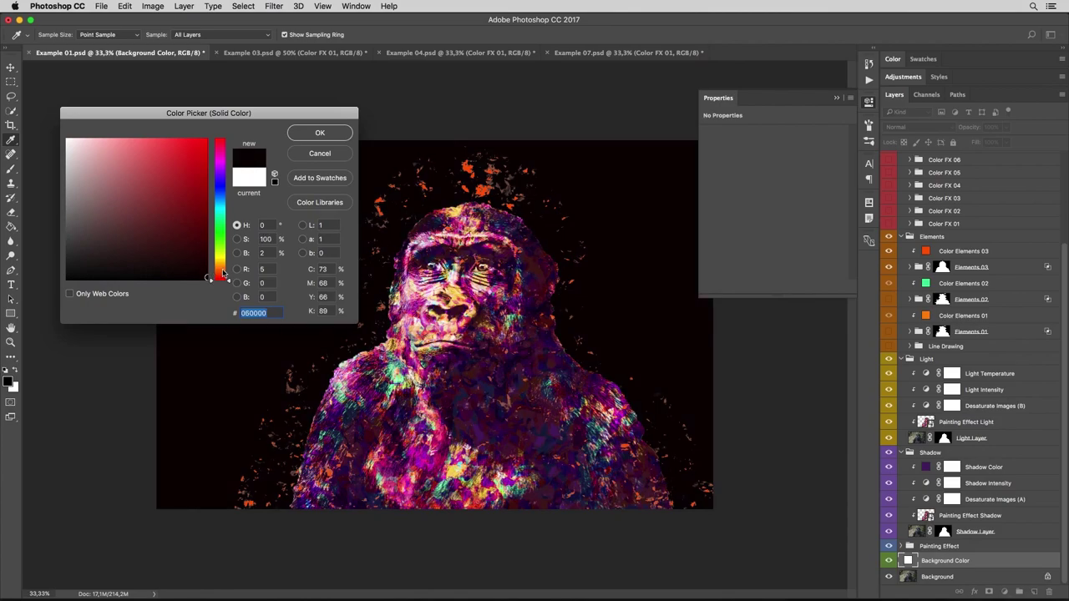
pyautogui.click(490, 388)
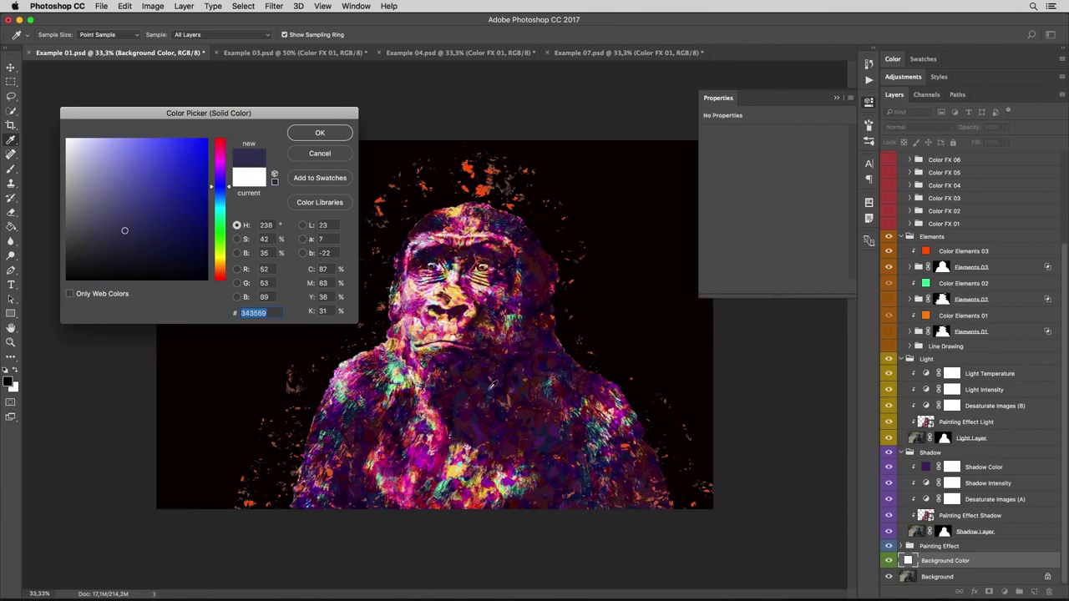
pyautogui.click(545, 337)
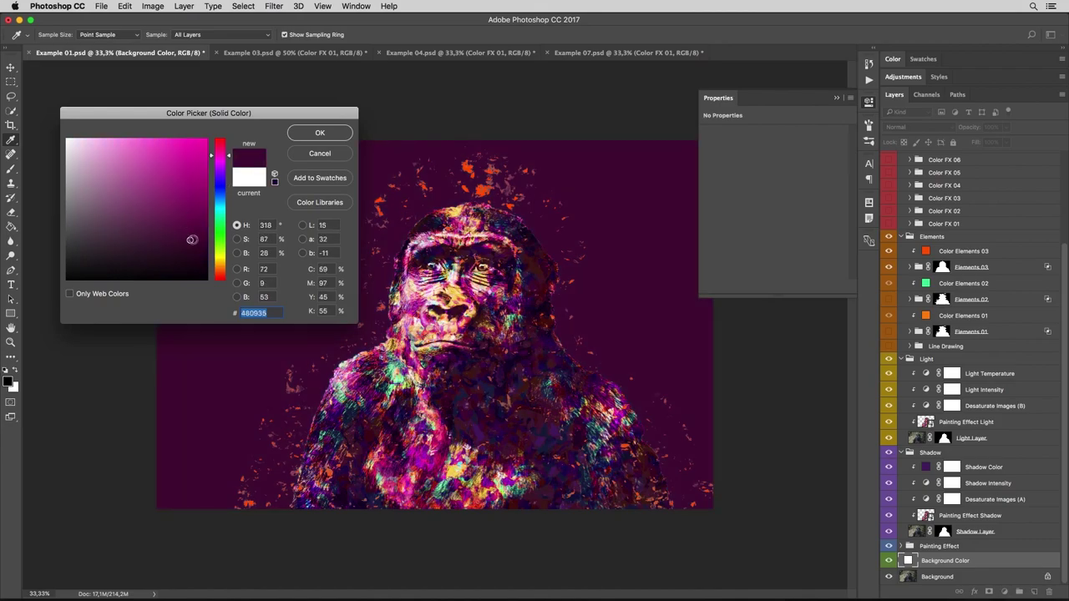
pyautogui.moveTo(191, 240); pyautogui.dragTo(200, 257)
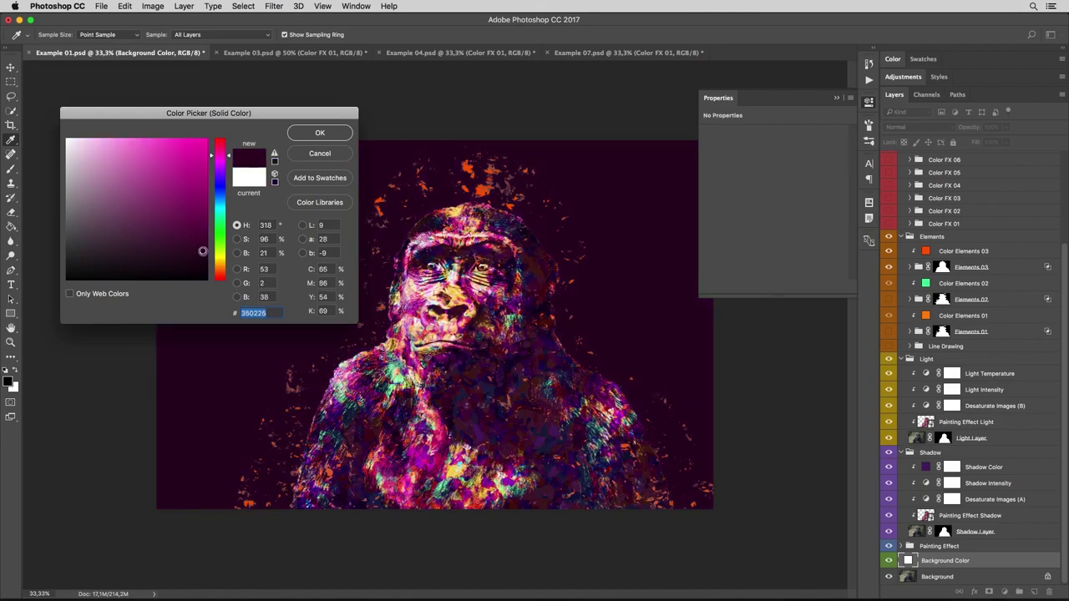
pyautogui.press('Escape')
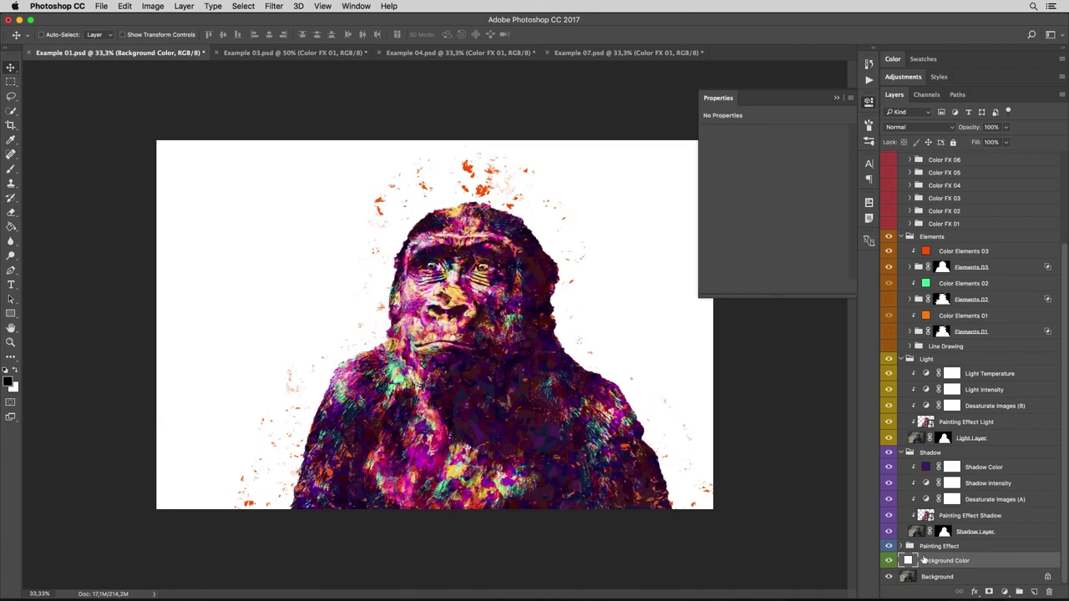
# Open the Painting Effect Layer's embedded Pattern 04.psb with all groups collapsed and Properties closed.
pyautogui.click(901, 546)
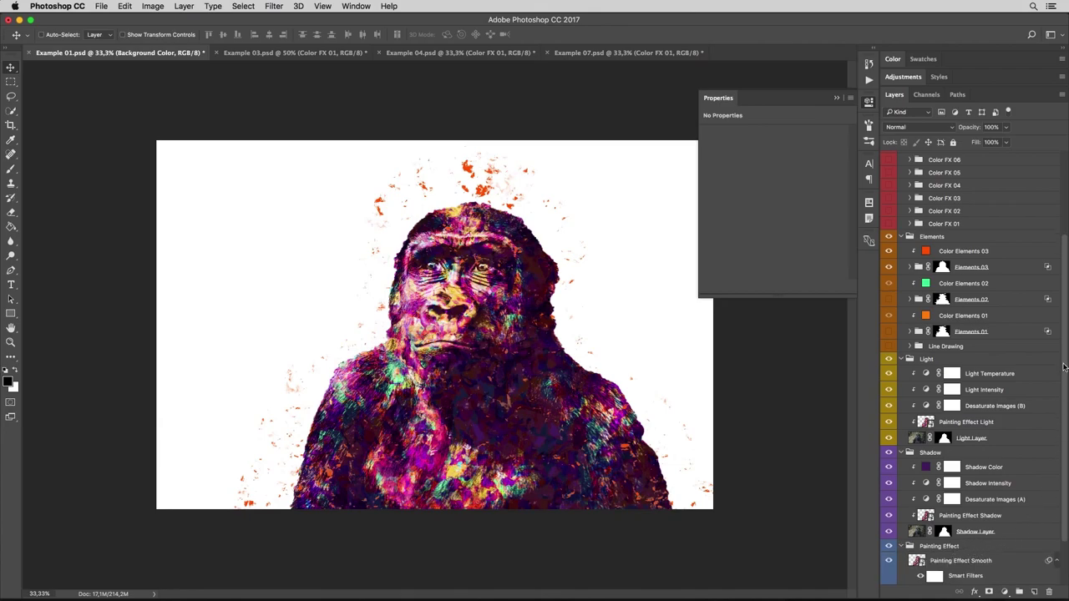
pyautogui.scroll(-3, 985, 468)
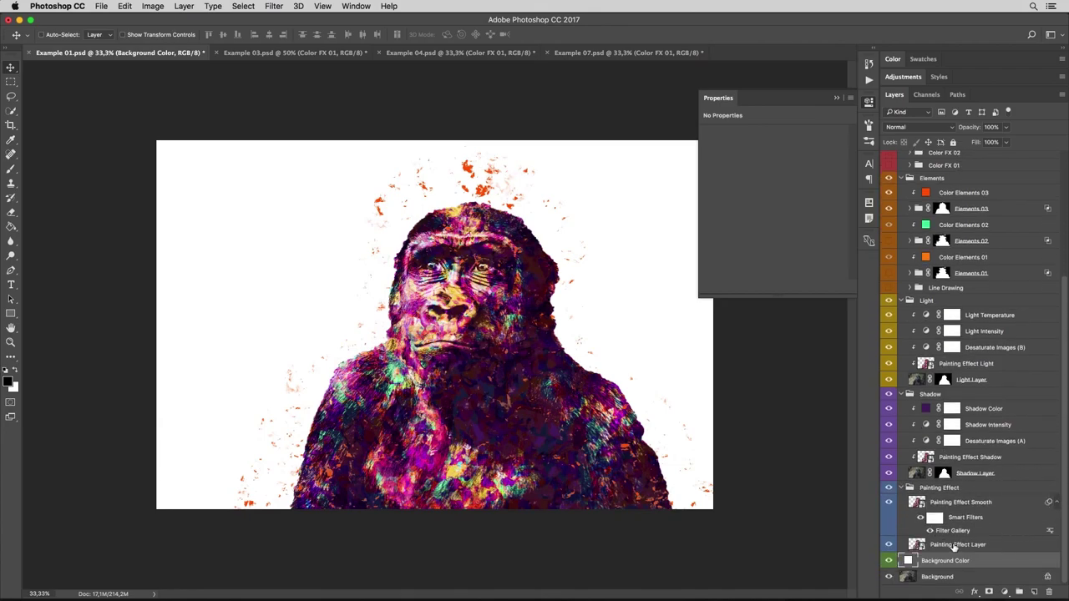
pyautogui.click(900, 548)
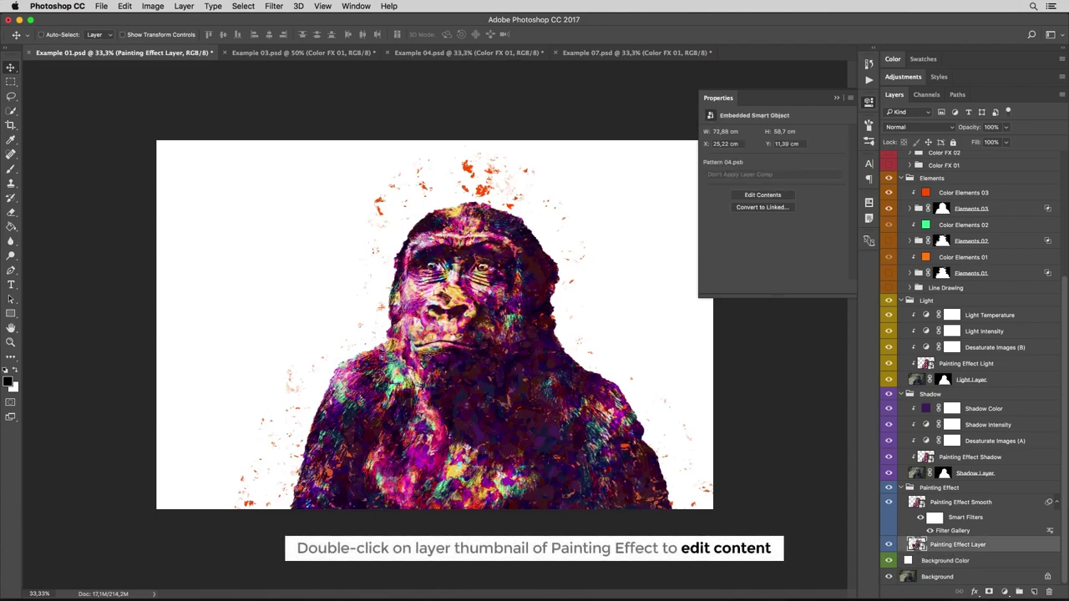
pyautogui.doubleClick(915, 543)
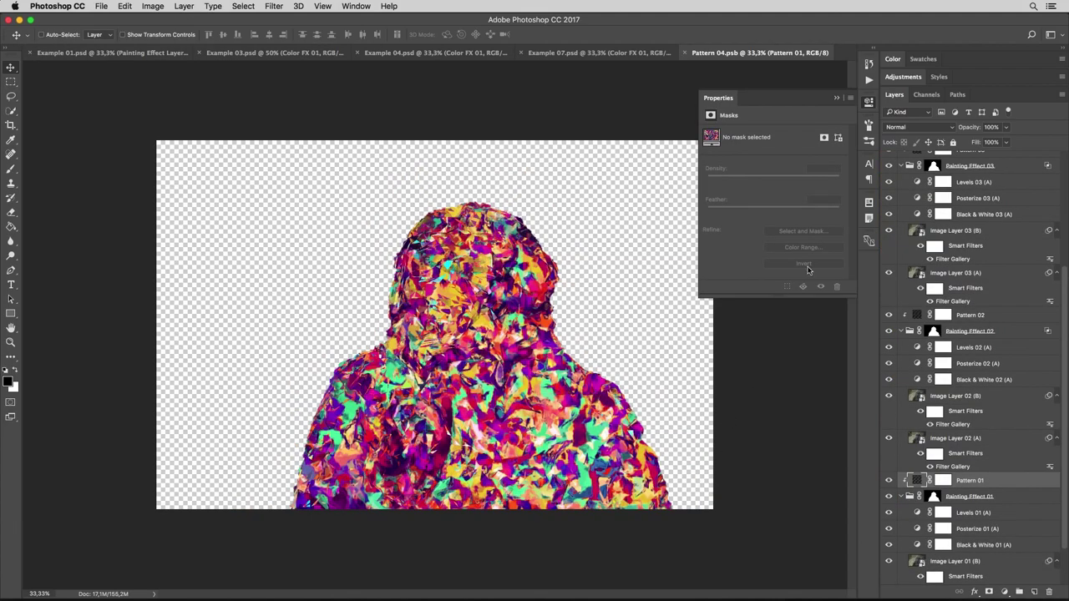
pyautogui.moveTo(1065, 283); pyautogui.dragTo(1066, 129)
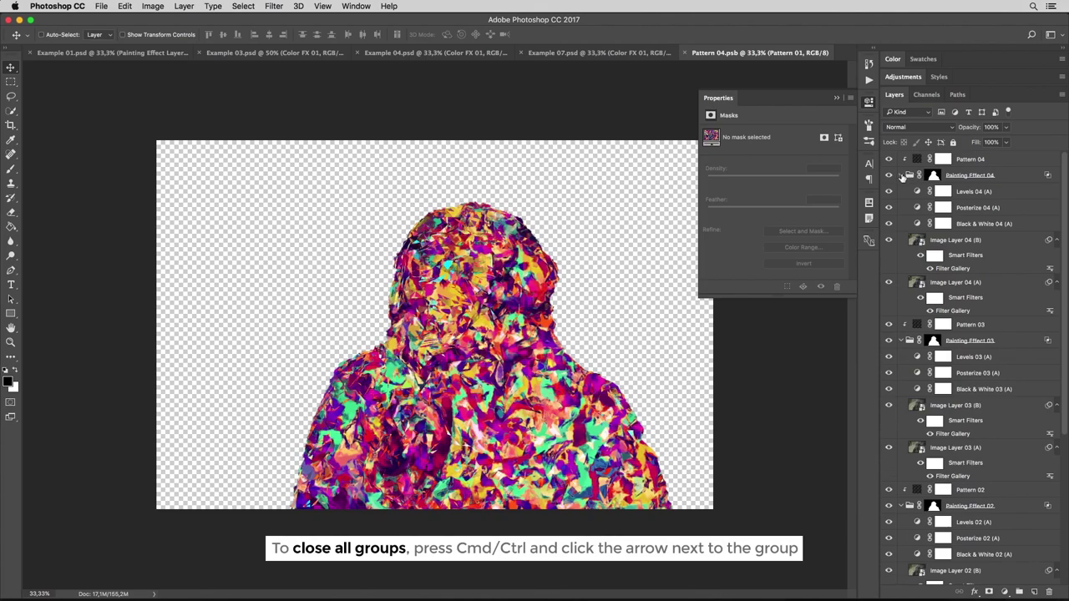
pyautogui.keyDown('super'); pyautogui.click(902, 176); pyautogui.keyUp('super')
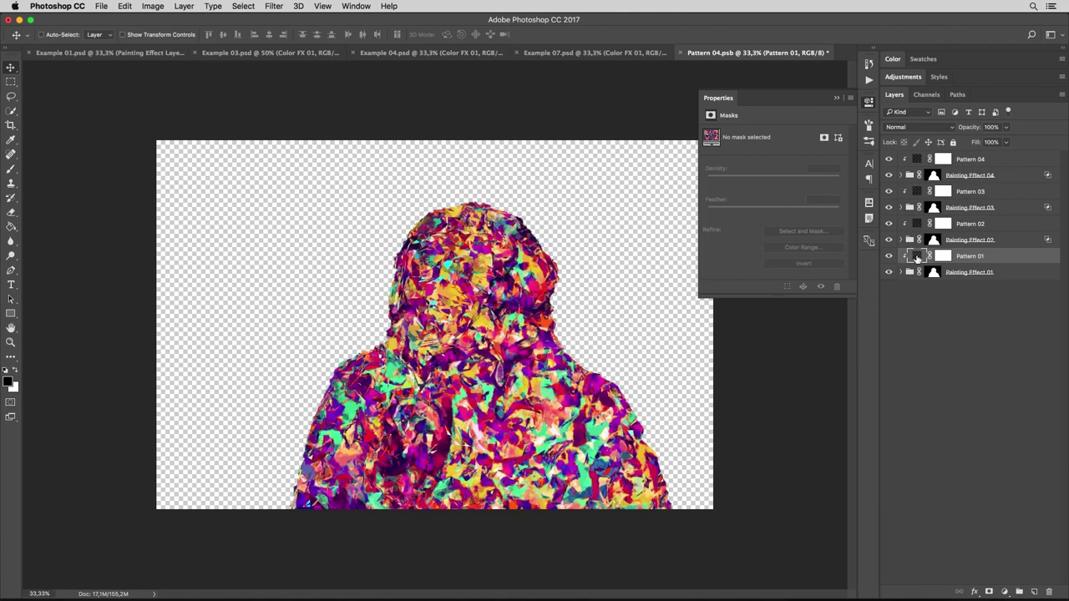
pyautogui.click(918, 258)
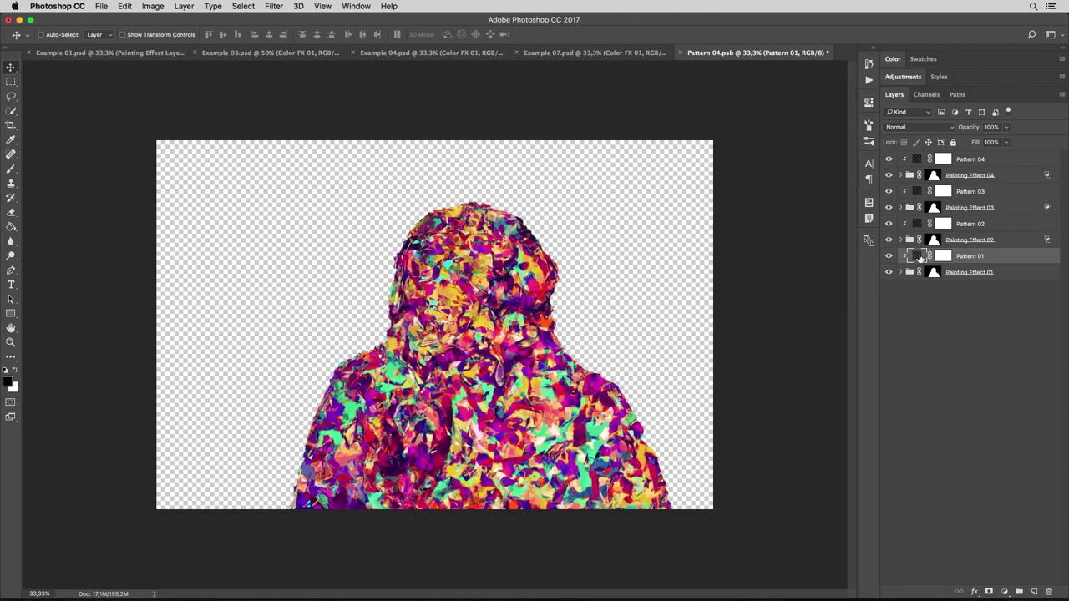
# Change Pattern 01's fill to an orange-and-cyan pattern, repositioned on the gorilla and scaled to 67%.
pyautogui.doubleClick(918, 257)
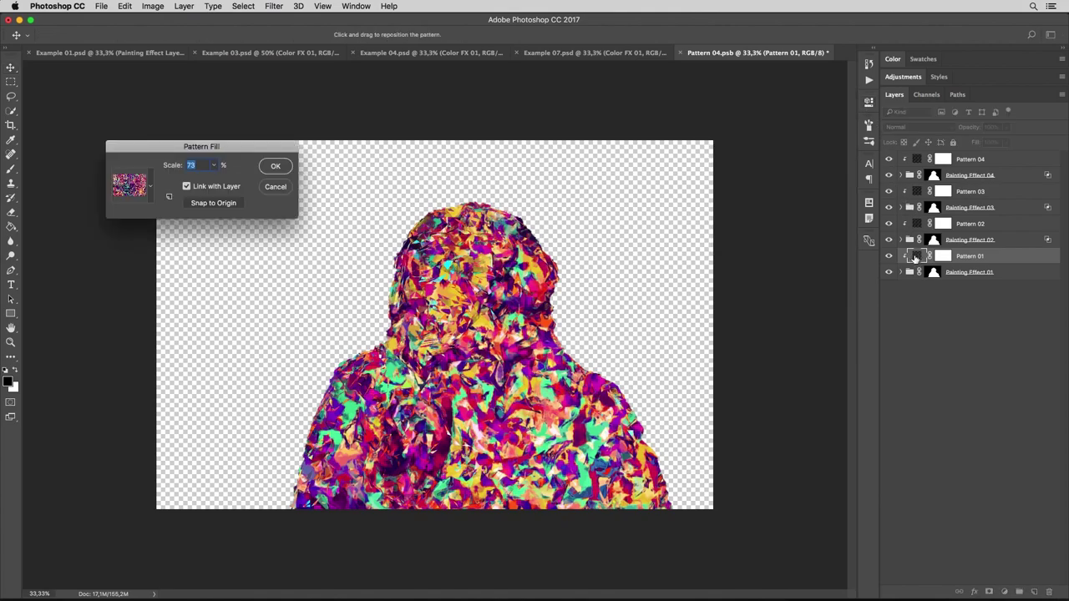
pyautogui.click(151, 189)
pyautogui.click(111, 220)
pyautogui.click(148, 156)
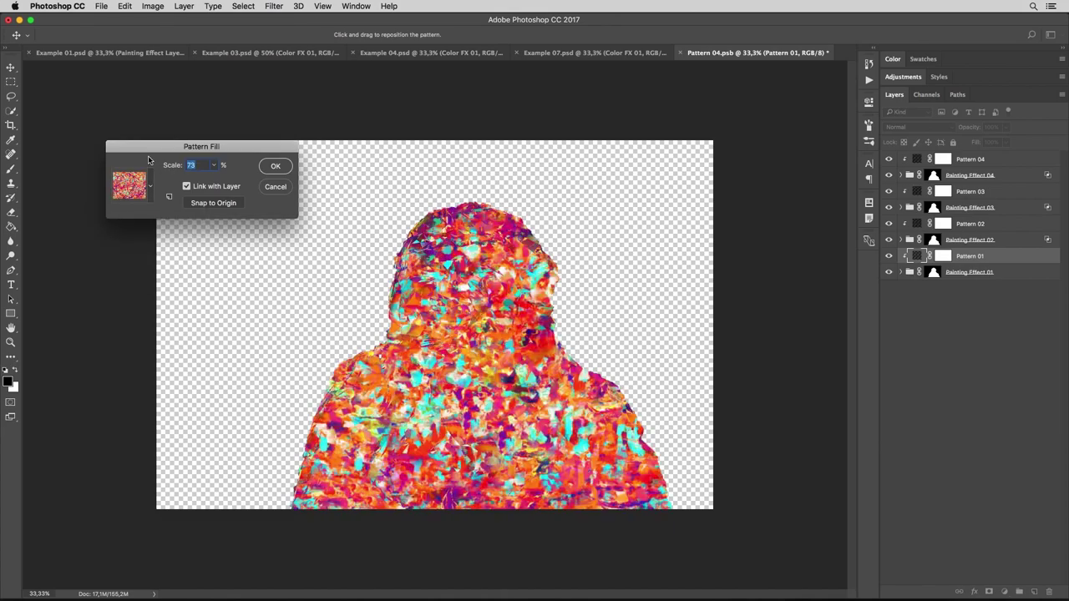
pyautogui.moveTo(482, 383)
pyautogui.mouseDown()
pyautogui.moveTo(495, 276)
pyautogui.moveTo(341, 260)
pyautogui.moveTo(435, 237)
pyautogui.moveTo(528, 235)
pyautogui.mouseUp()
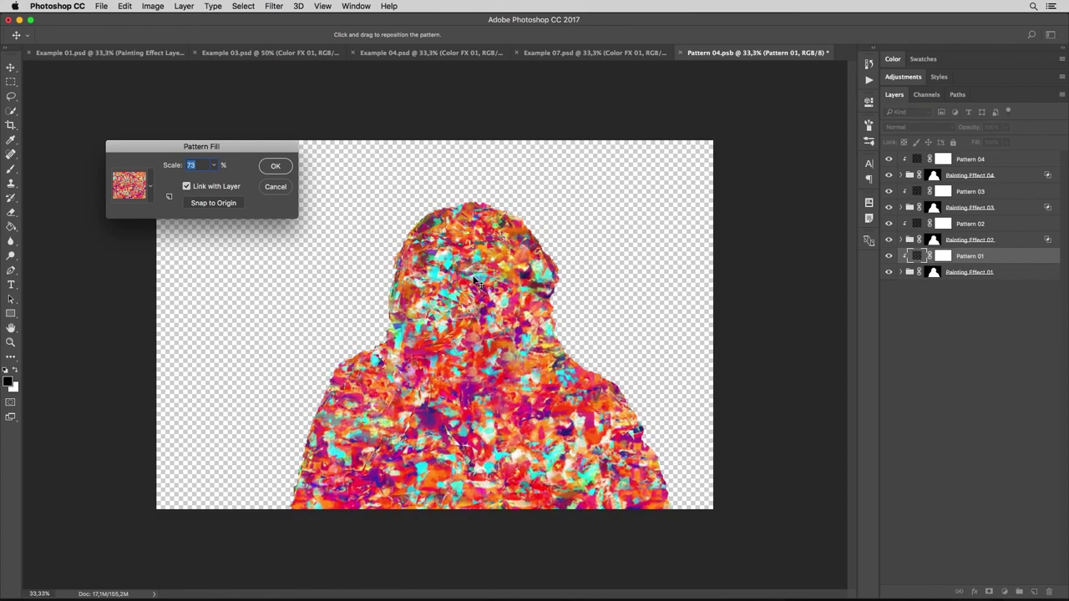
pyautogui.click(216, 167)
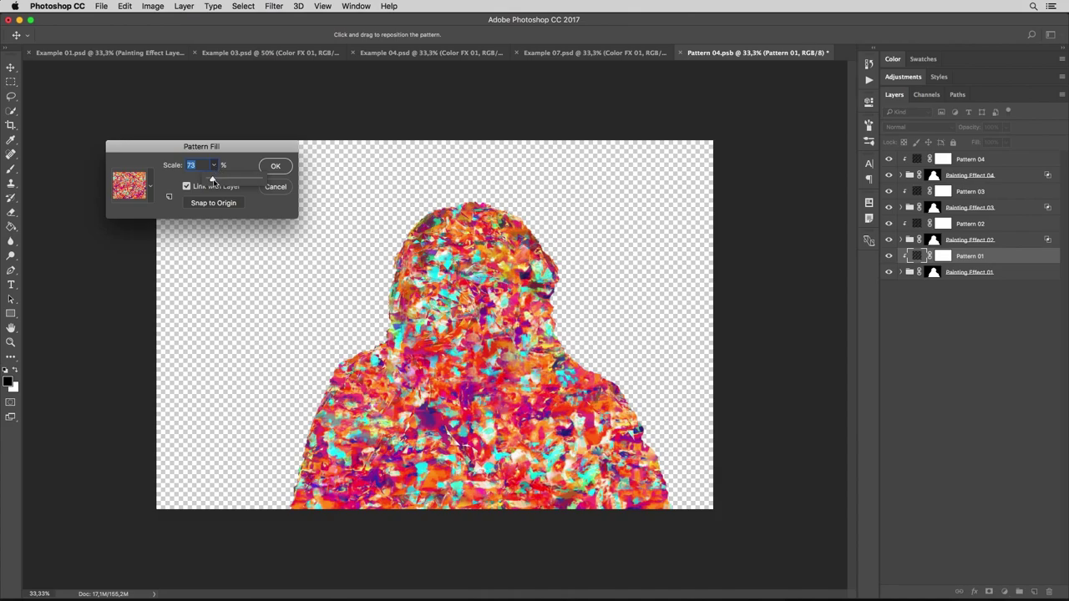
pyautogui.moveTo(213, 183); pyautogui.dragTo(212, 182)
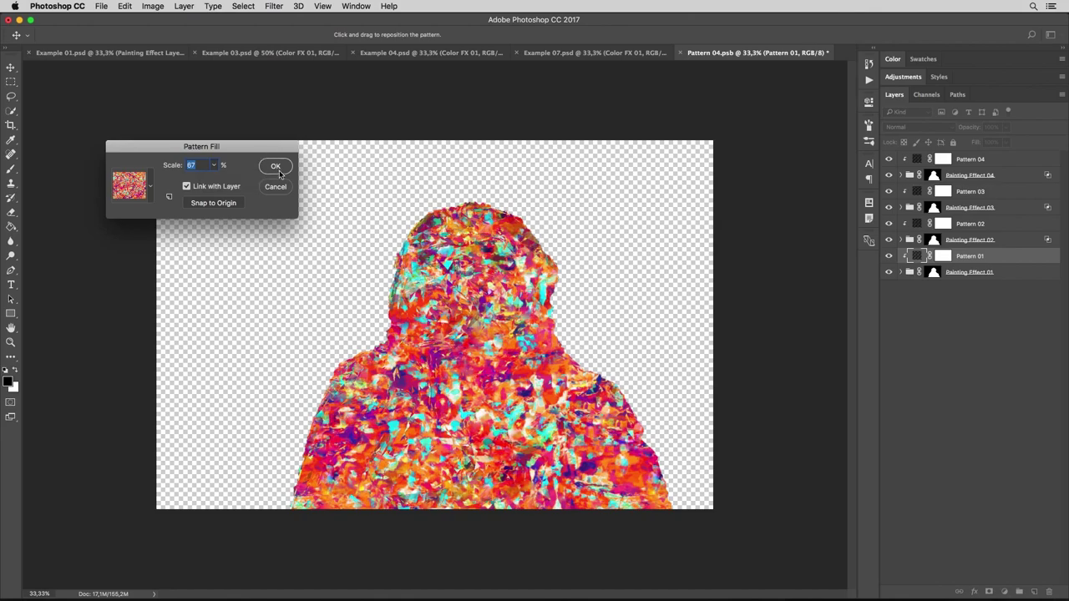
pyautogui.click(278, 168)
pyautogui.click(281, 174)
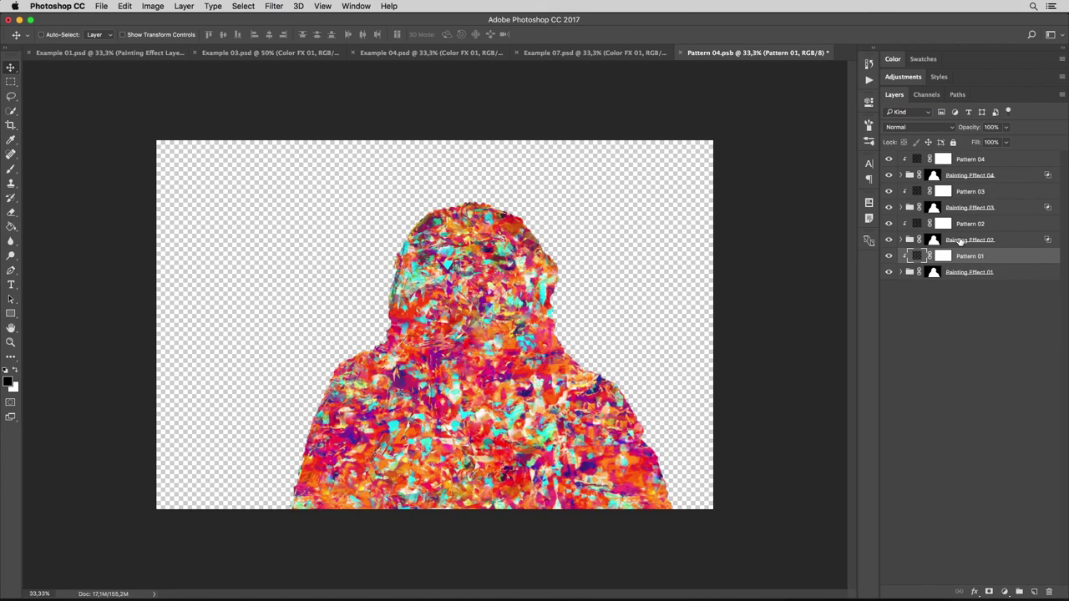
# Give the Pattern 02 fill a different painting pattern from the library.
pyautogui.click(972, 225)
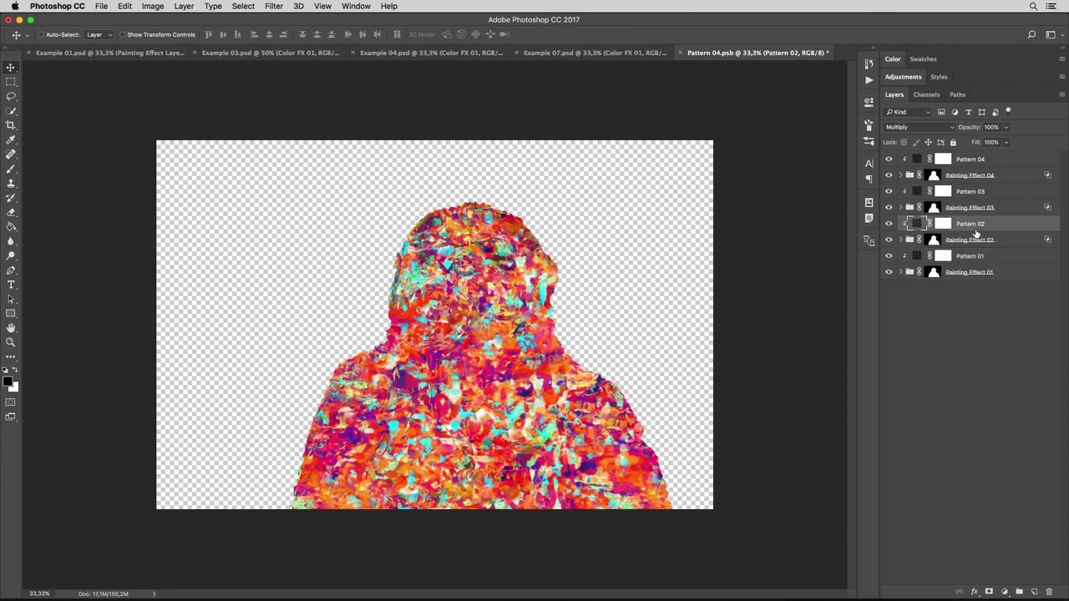
pyautogui.click(890, 225)
pyautogui.click(889, 225)
pyautogui.doubleClick(916, 226)
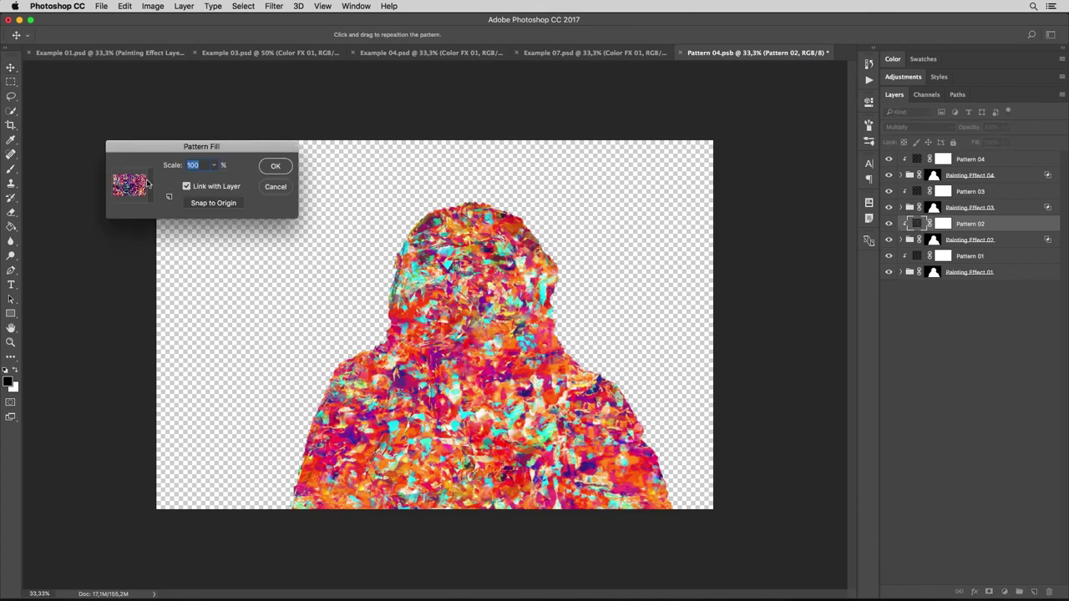
pyautogui.click(149, 184)
pyautogui.click(92, 236)
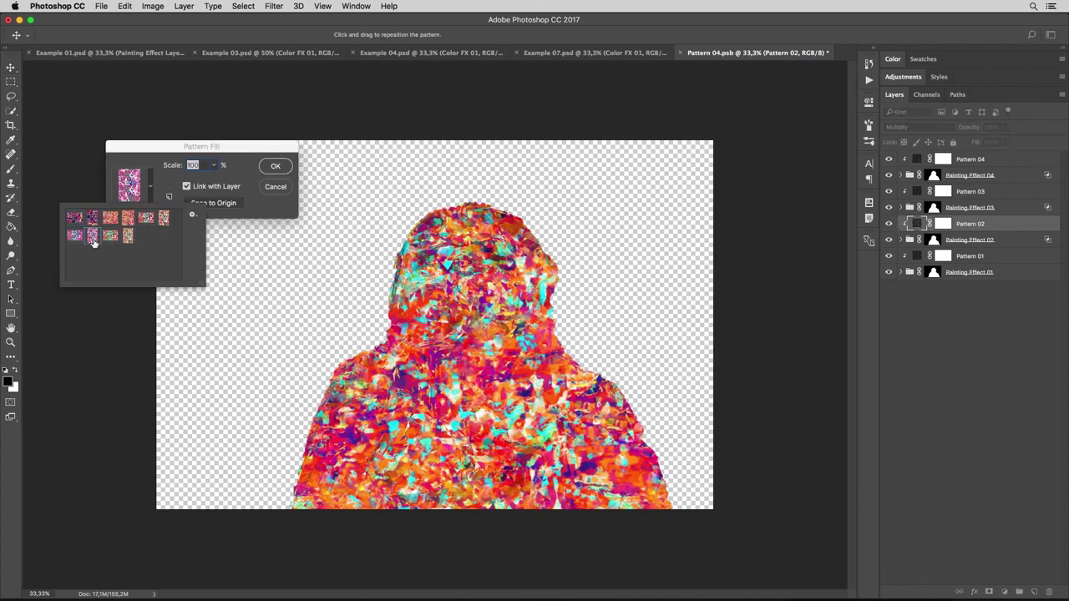
pyautogui.click(260, 156)
pyautogui.click(275, 166)
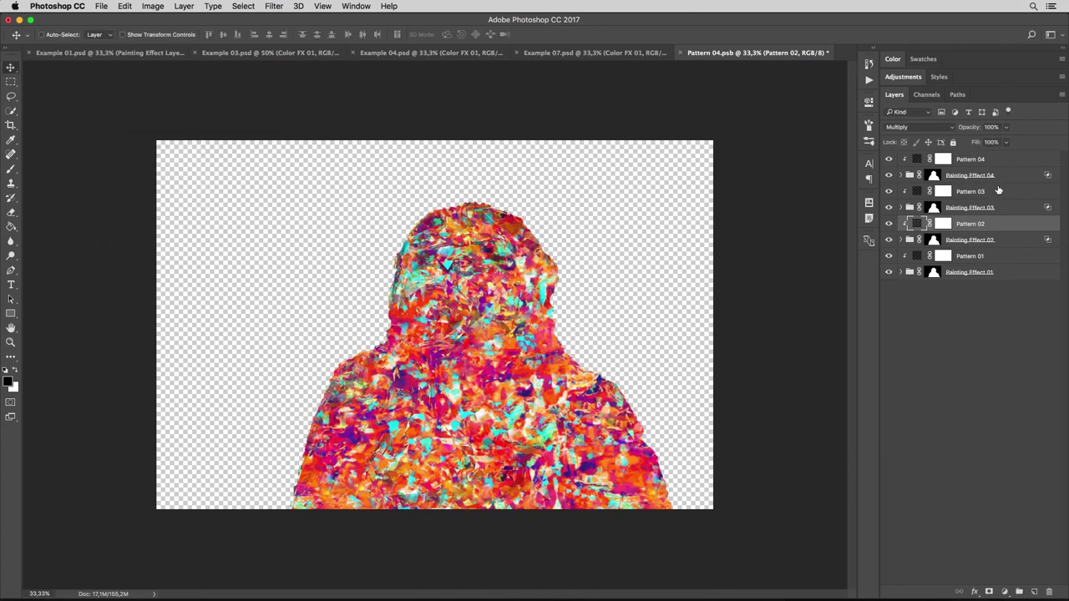
# Give the Pattern 03 fill a different painting pattern.
pyautogui.click(917, 192)
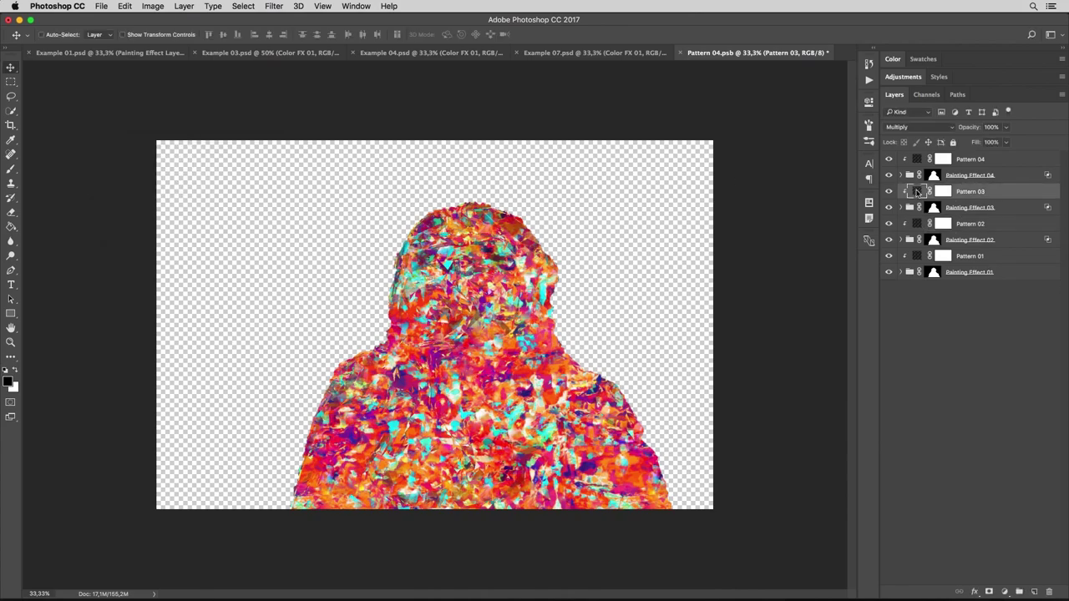
pyautogui.doubleClick(916, 192)
pyautogui.click(150, 187)
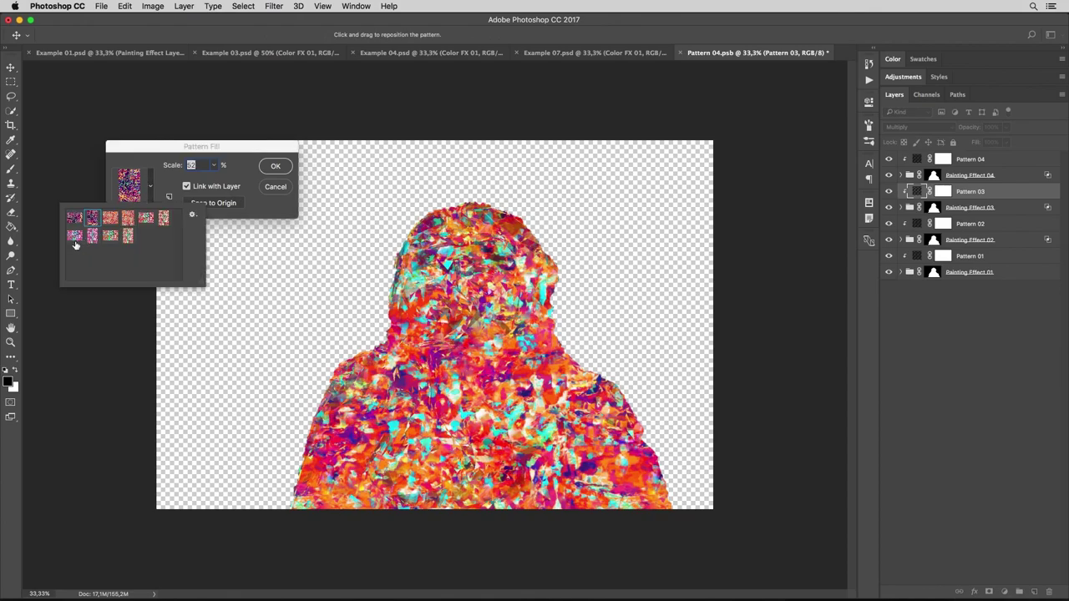
pyautogui.click(145, 218)
pyautogui.click(275, 166)
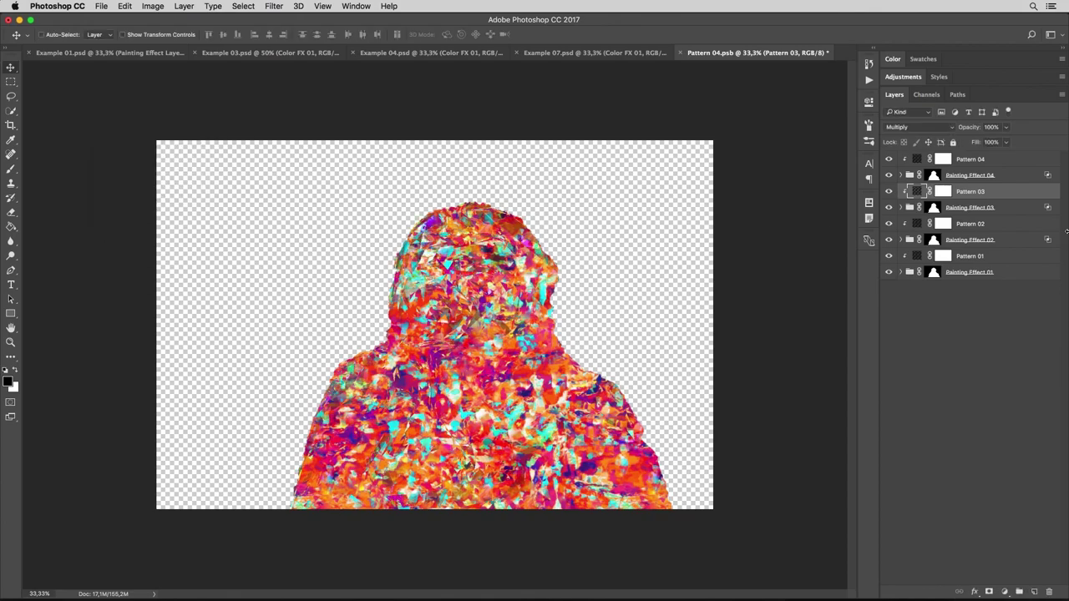
# Set the Pattern 04 fill to the last pattern in the library.
pyautogui.doubleClick(919, 159)
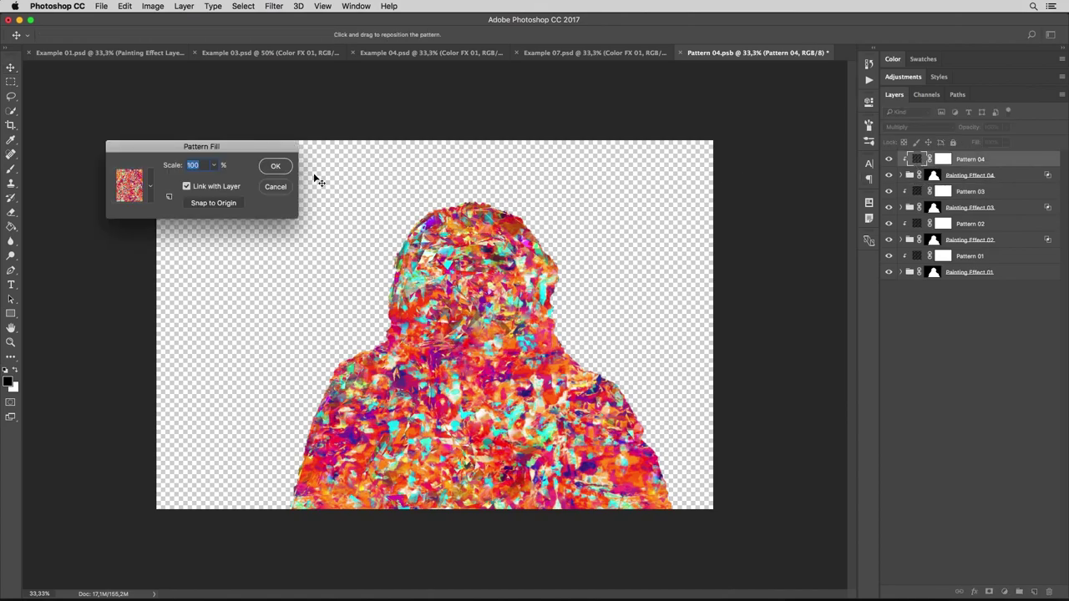
pyautogui.click(149, 185)
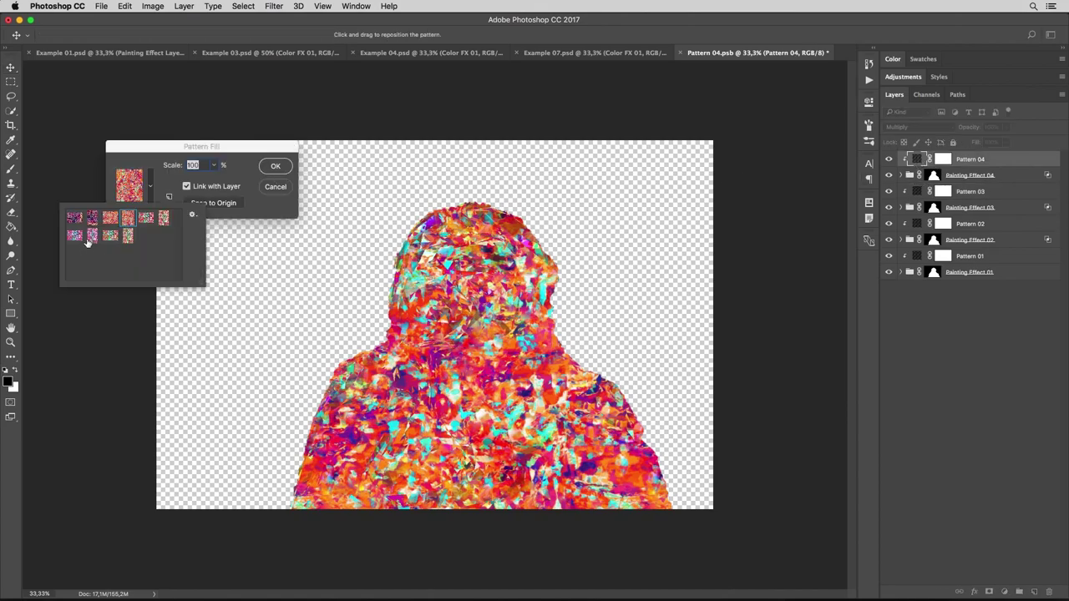
pyautogui.click(128, 237)
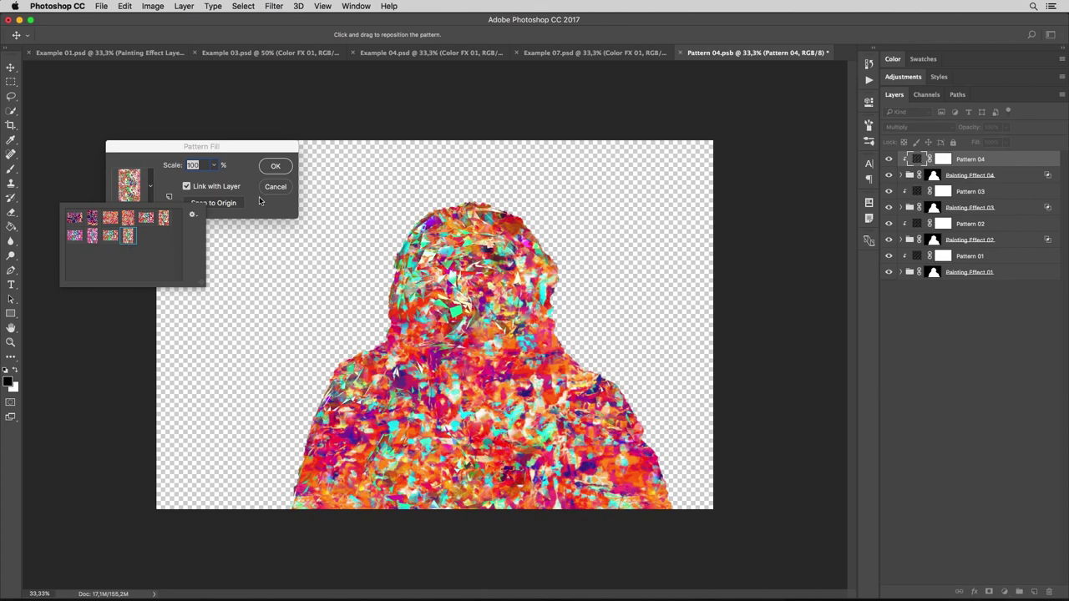
pyautogui.click(284, 168)
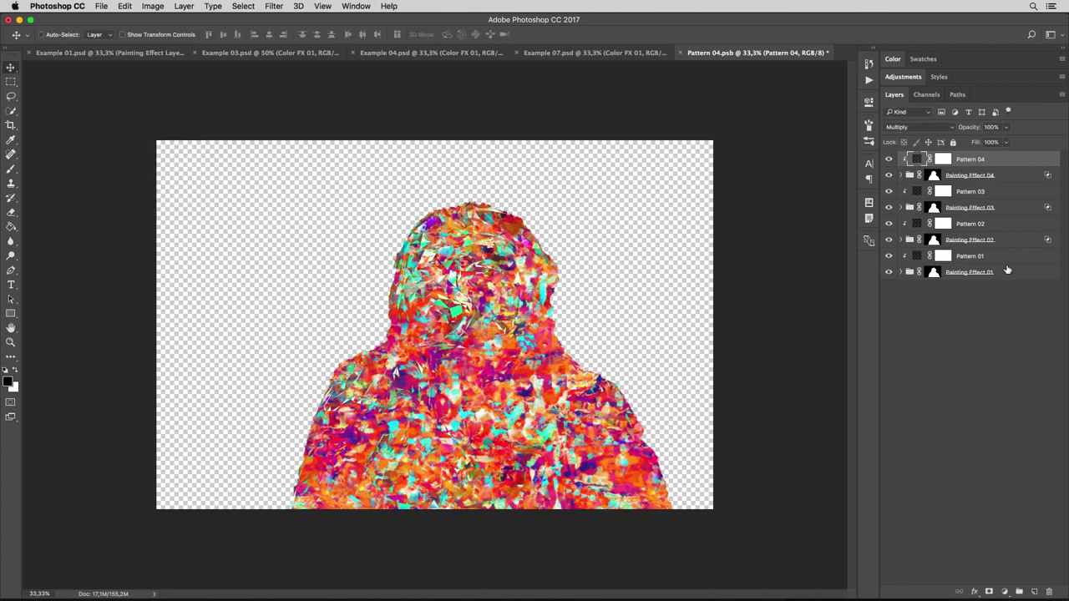
# Hide Painting Effect 01–03 and expand Painting Effect 04 to select Image Layer 04 (B).
pyautogui.click(889, 272)
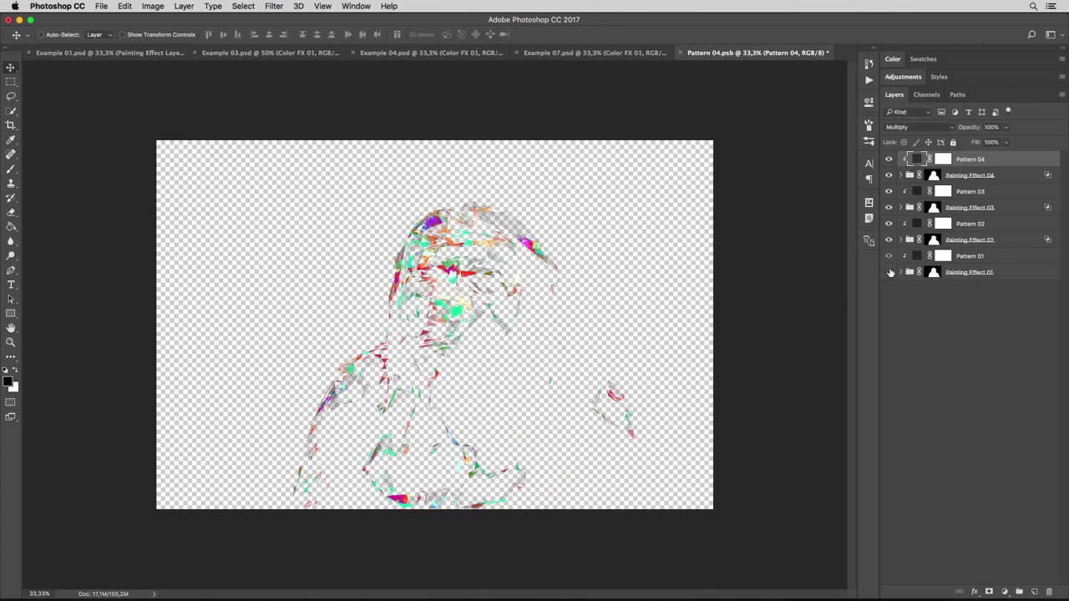
pyautogui.click(889, 239)
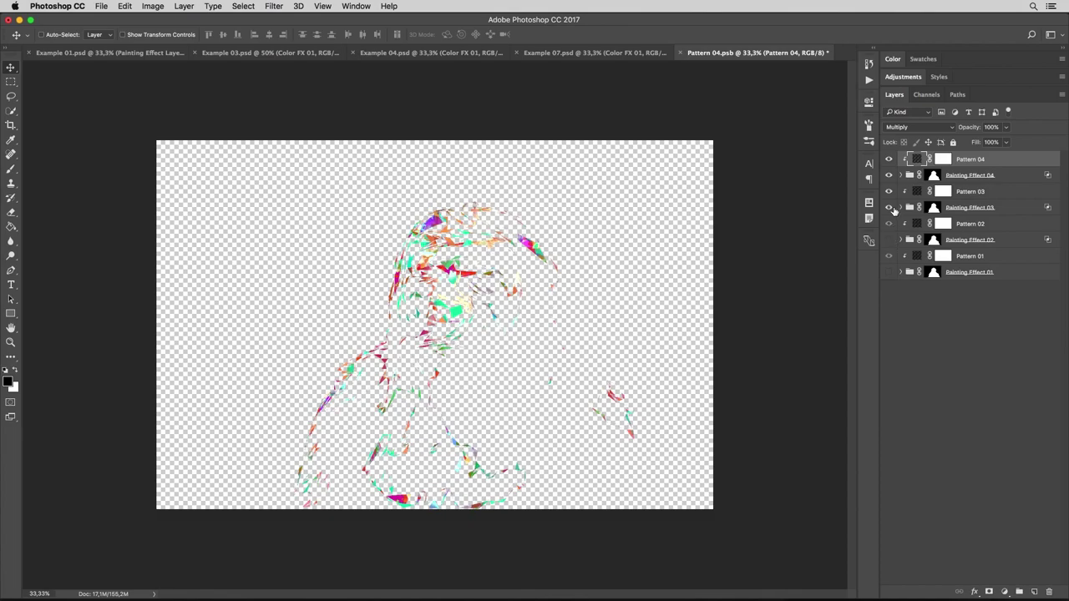
pyautogui.click(889, 208)
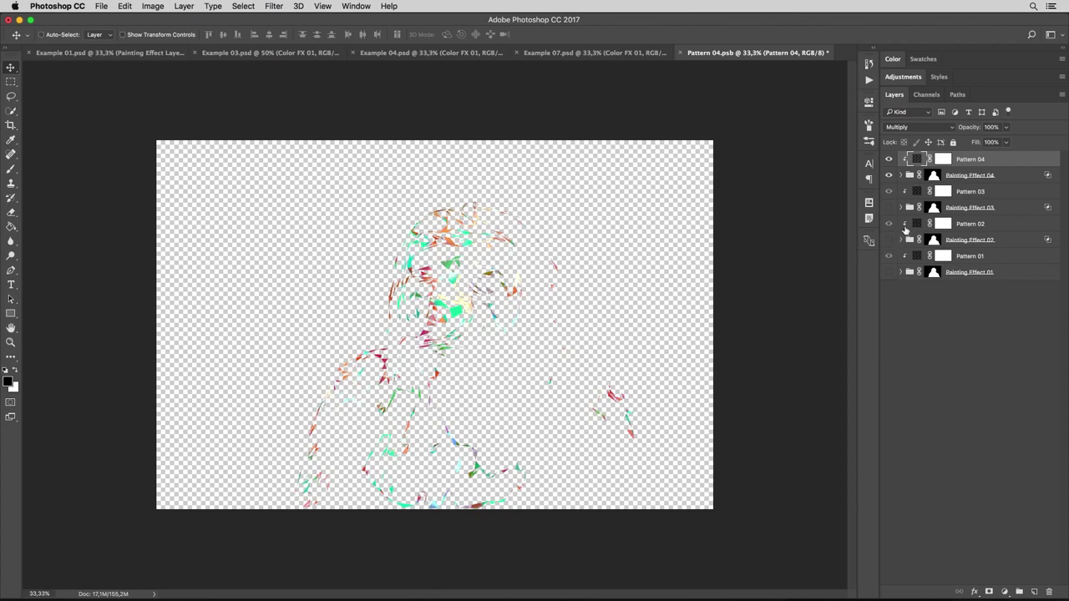
pyautogui.click(900, 176)
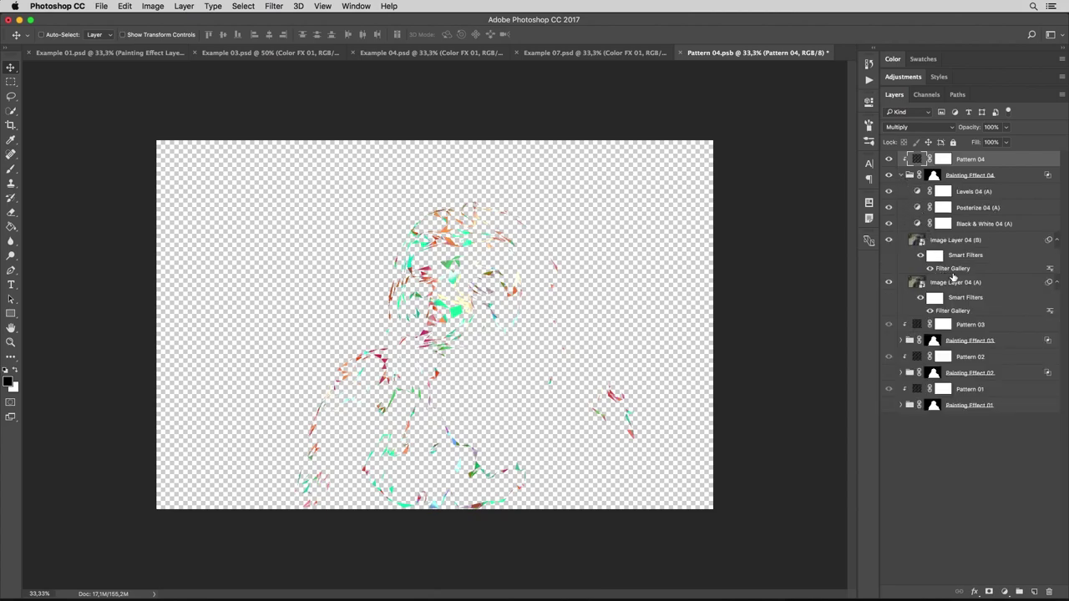
pyautogui.click(968, 246)
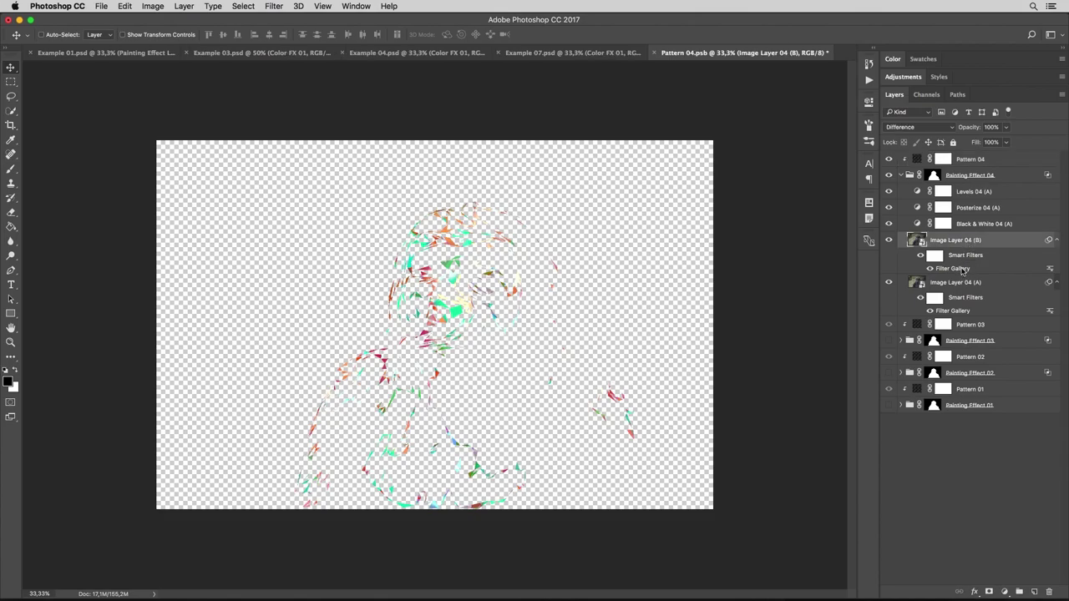
# In Filter Gallery, set Image Layer 04 (B)'s Cutout to Number of Levels 7, Edge Simplicity 6.
pyautogui.doubleClick(962, 269)
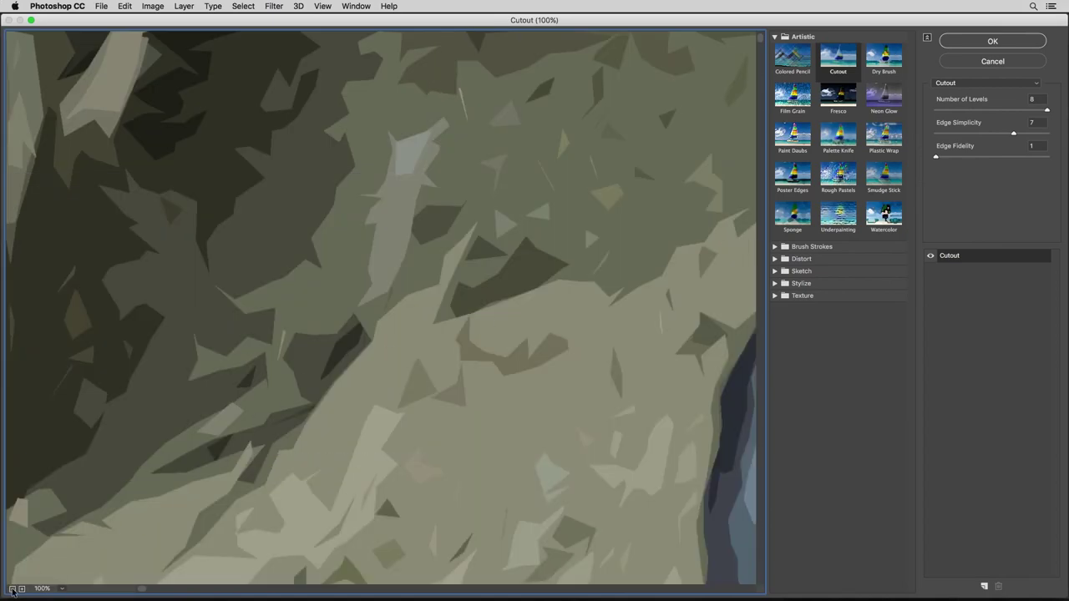
pyautogui.click(12, 589)
pyautogui.click(12, 589)
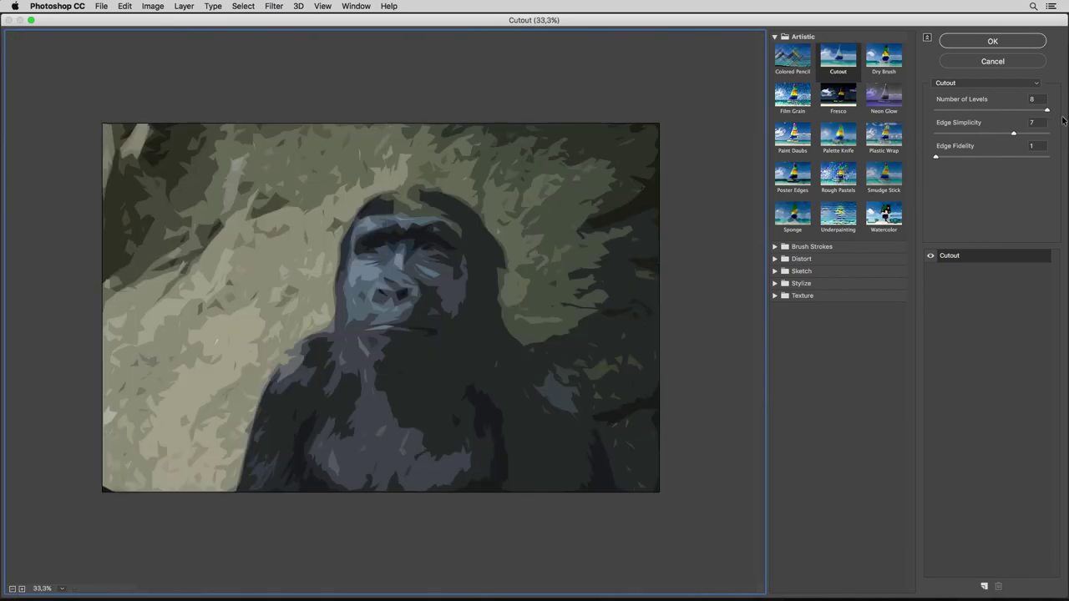
pyautogui.click(1020, 111)
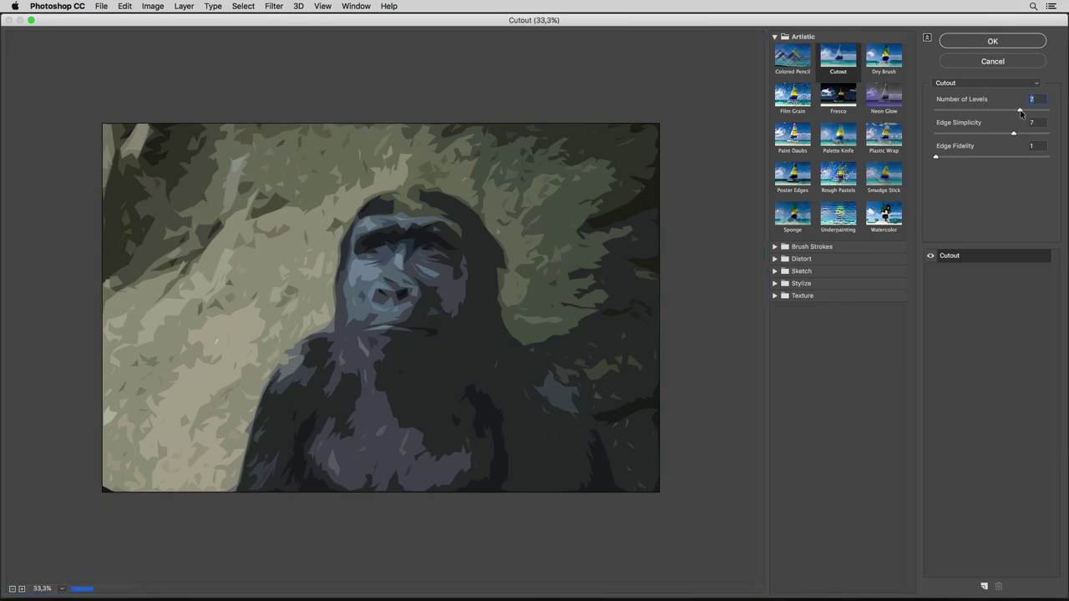
pyautogui.moveTo(1013, 133); pyautogui.dragTo(1000, 134)
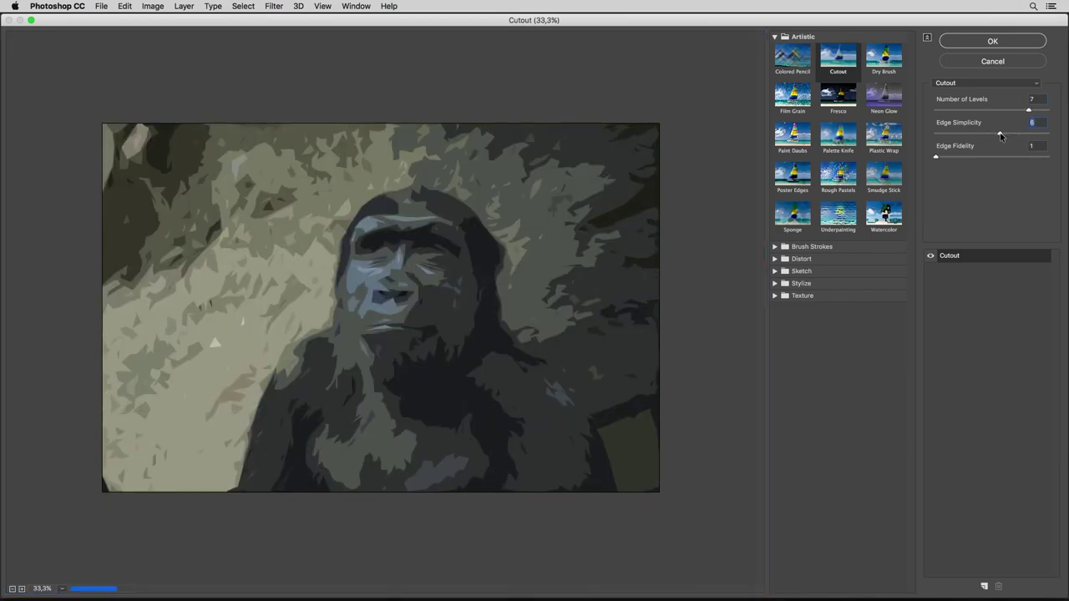
pyautogui.click(1027, 43)
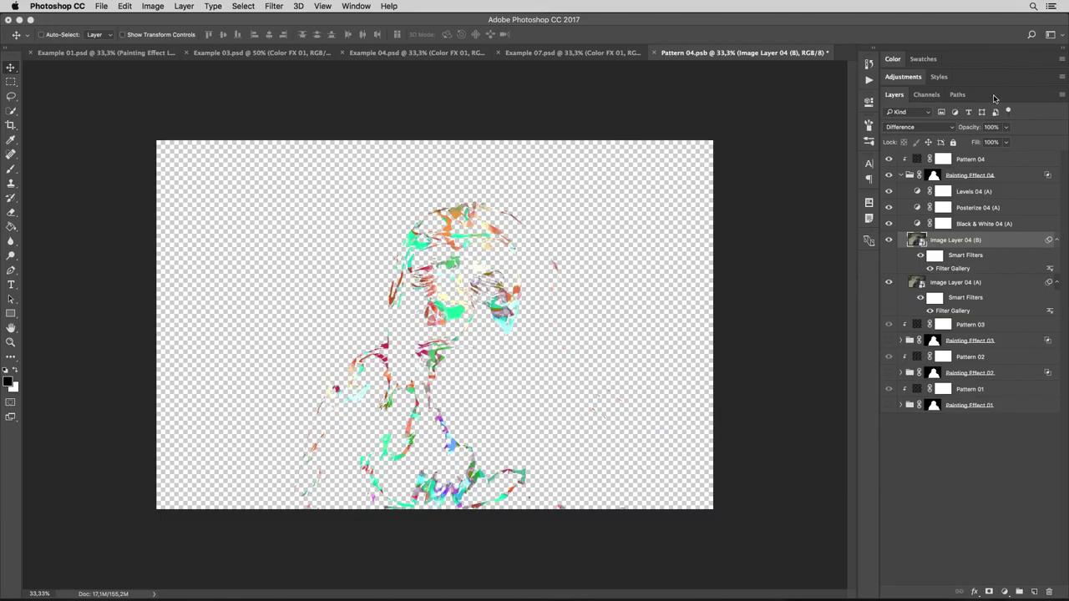
# Collapse Painting Effect 04, show Painting Effect 03 and 02, and expand Painting Effect 02.
pyautogui.click(956, 312)
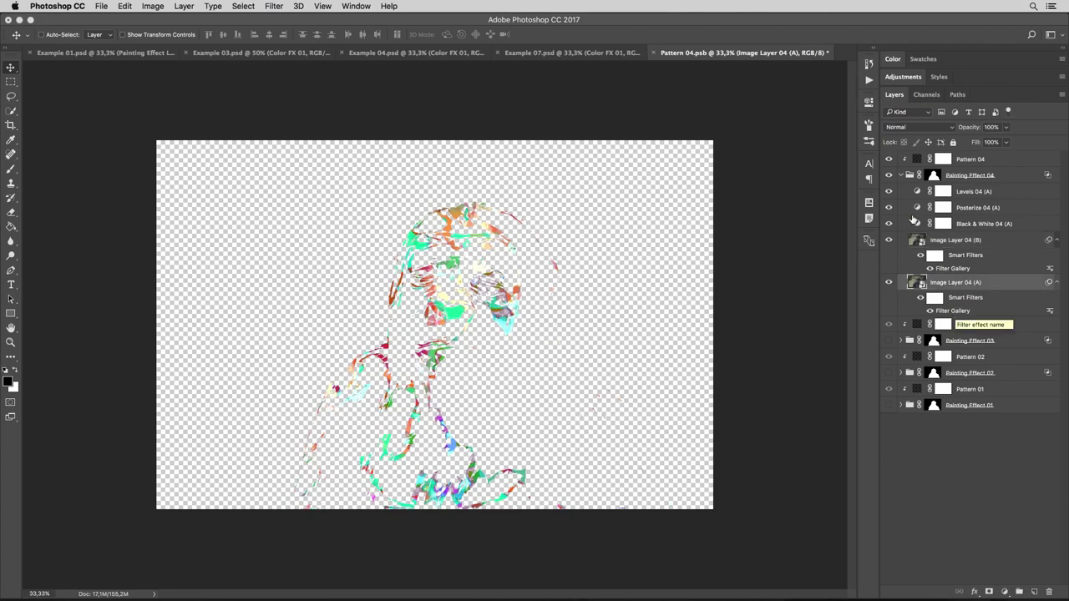
pyautogui.click(903, 176)
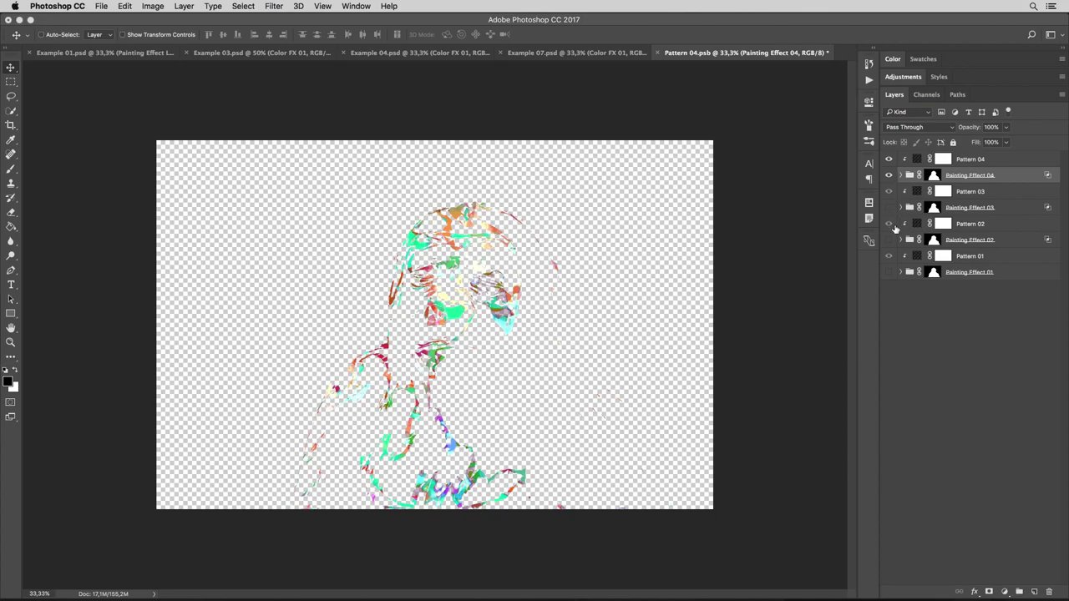
pyautogui.click(890, 208)
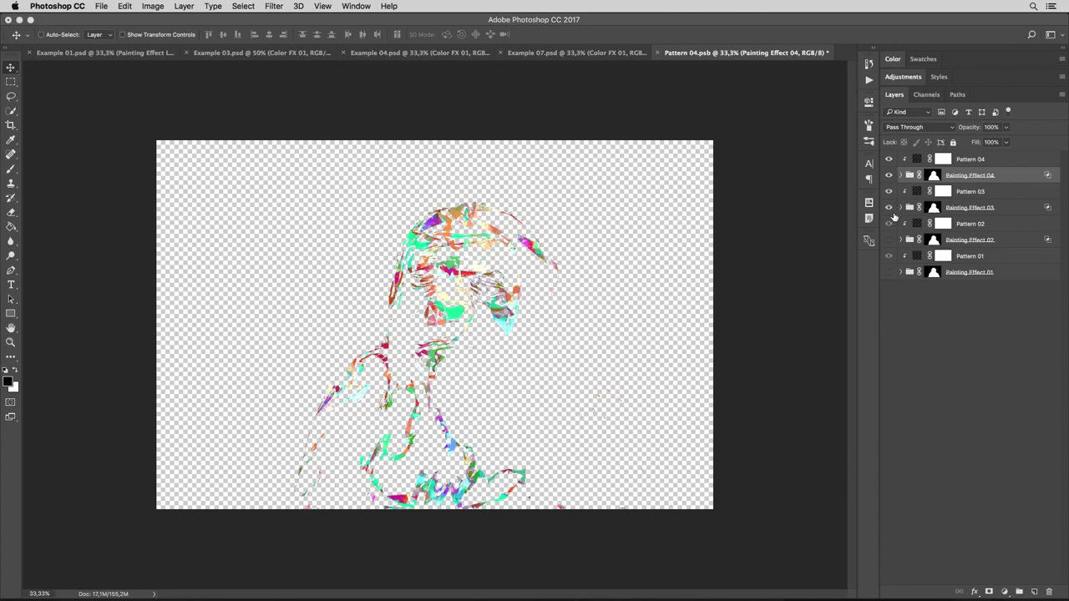
pyautogui.click(889, 240)
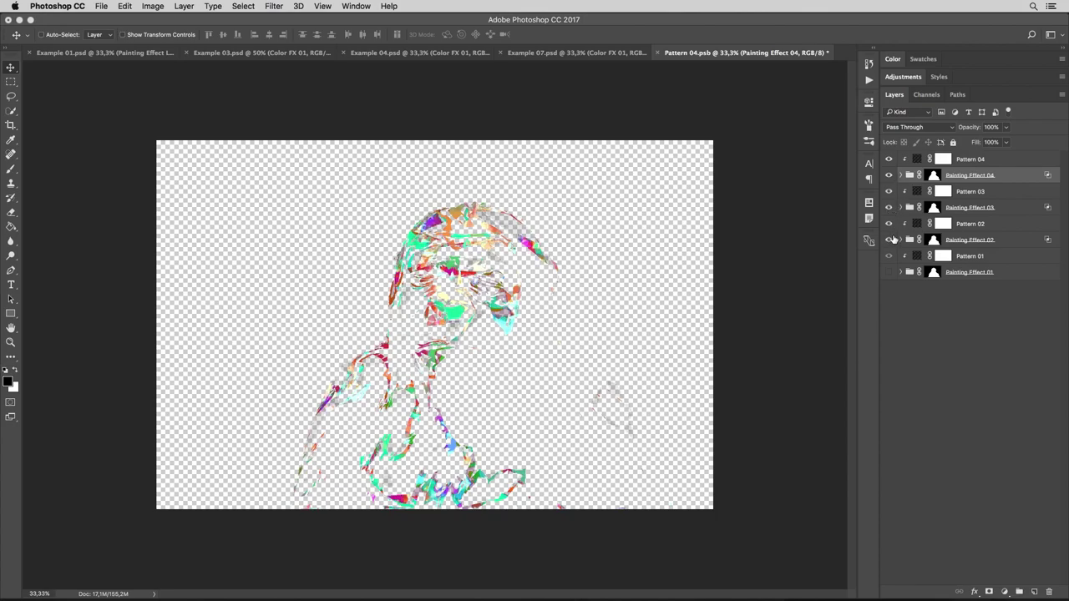
pyautogui.click(901, 241)
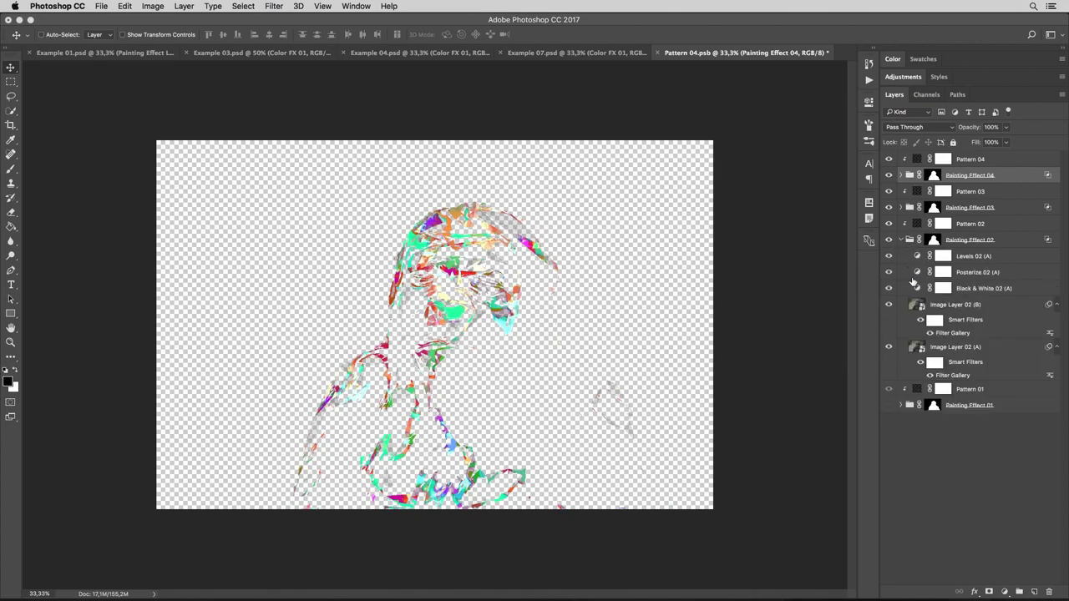
# Set Levels 02 (A)'s white input to 16, then collapse Painting Effect 02.
pyautogui.click(917, 259)
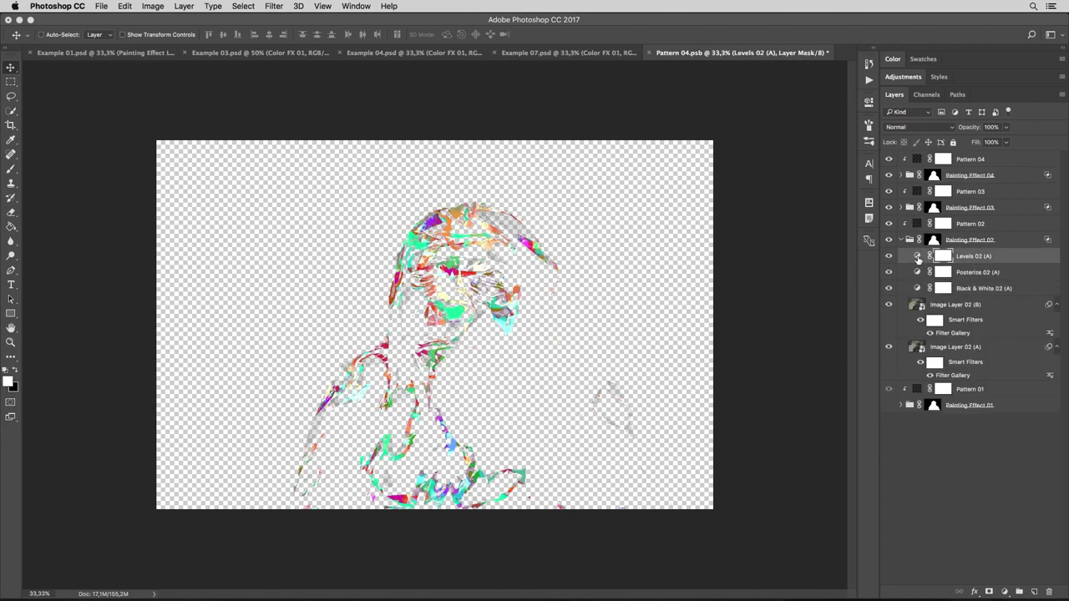
pyautogui.doubleClick(918, 257)
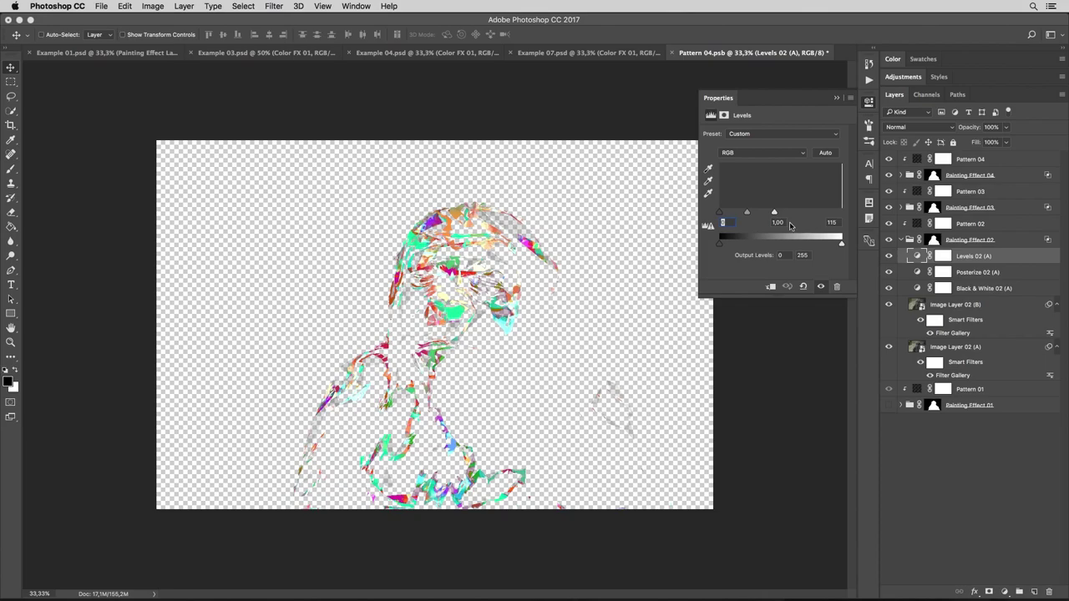
pyautogui.moveTo(721, 213); pyautogui.dragTo(724, 216)
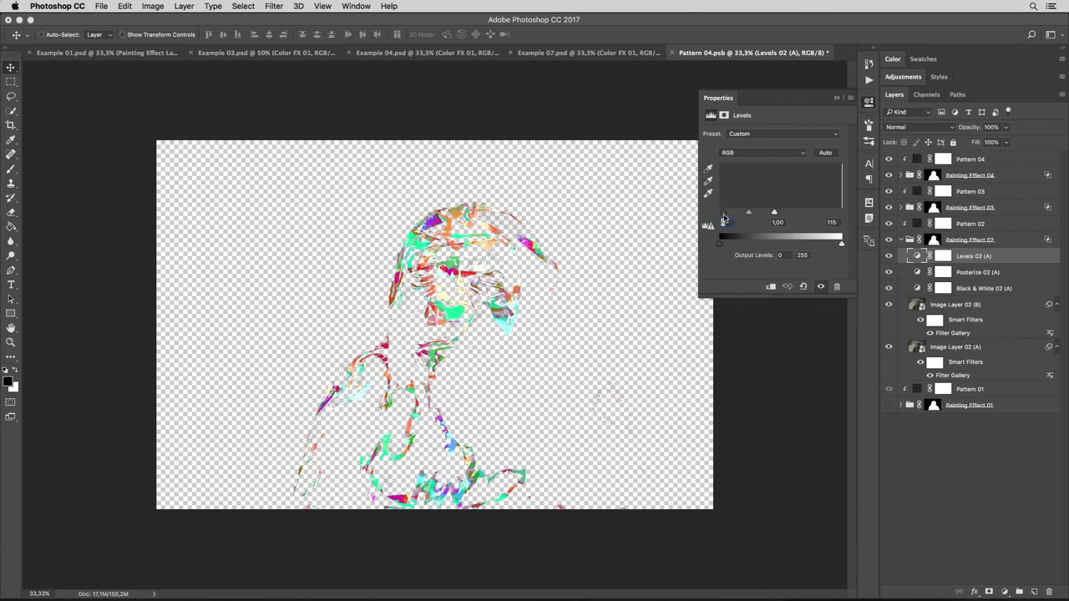
pyautogui.moveTo(773, 217); pyautogui.dragTo(726, 216)
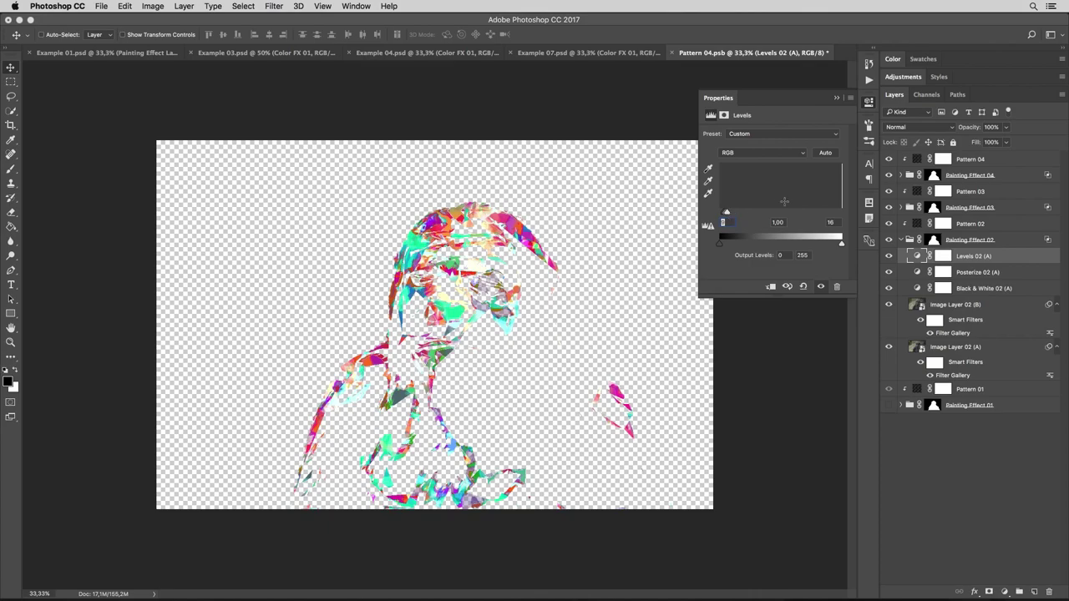
pyautogui.click(870, 104)
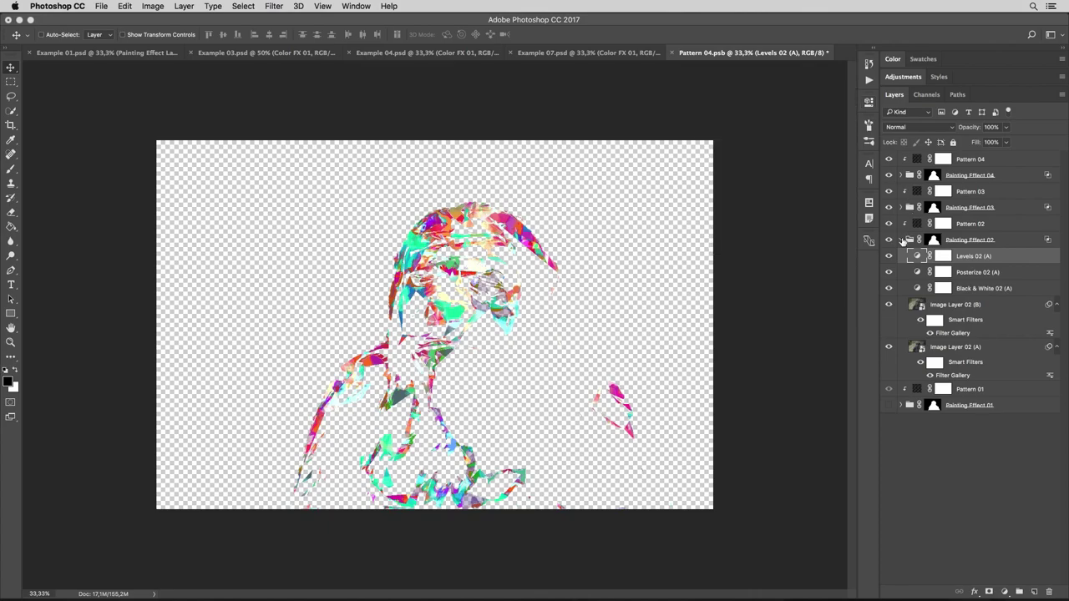
pyautogui.click(900, 240)
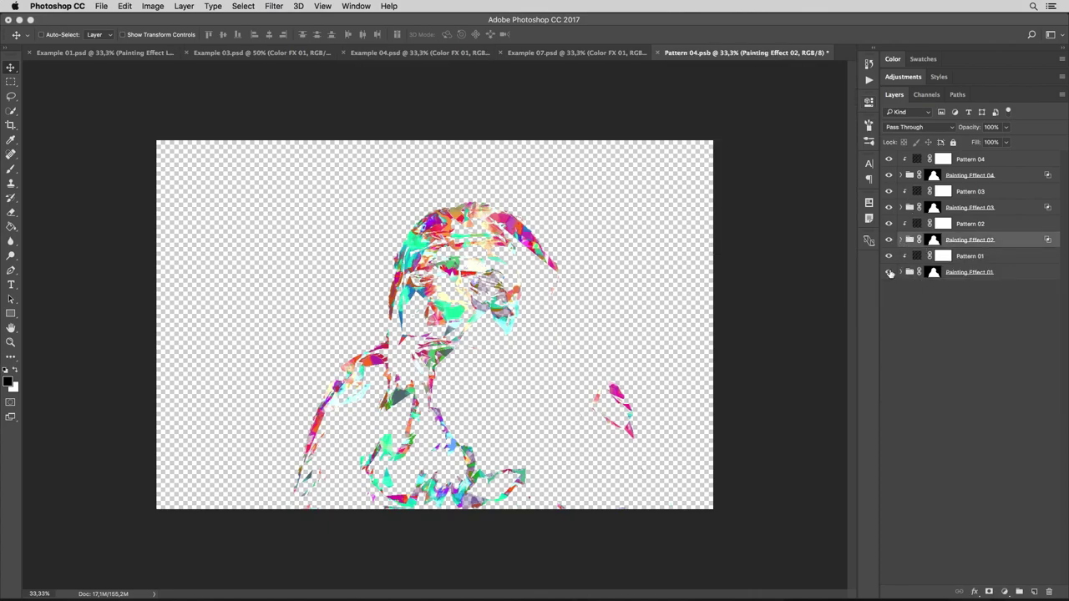
# Show the Painting Effect 01 layer, then save and close Pattern 04.psb.
pyautogui.click(888, 272)
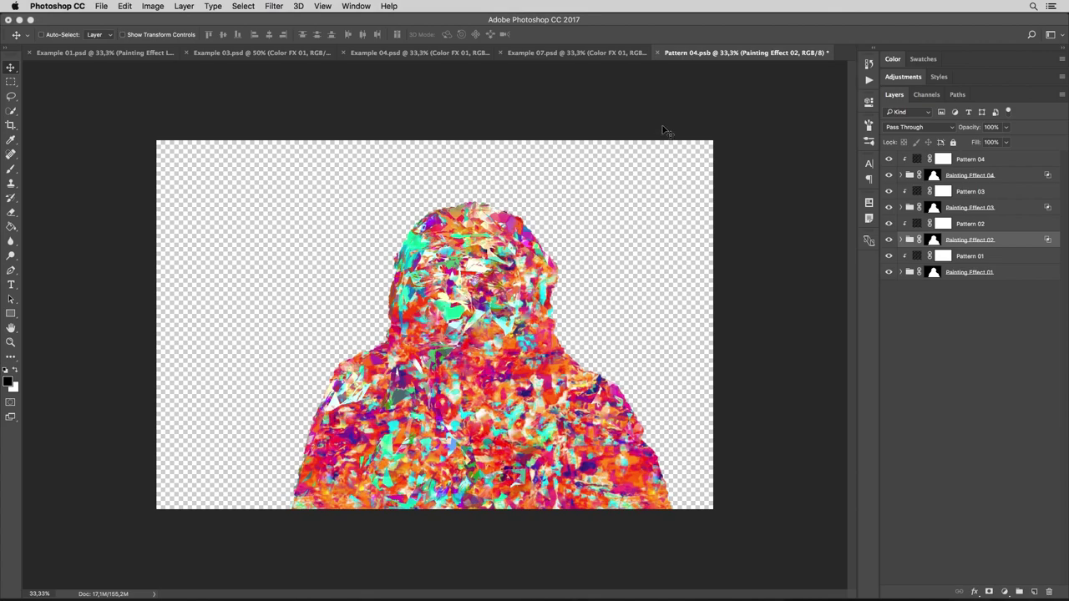
pyautogui.hotkey('ctrl', 's')
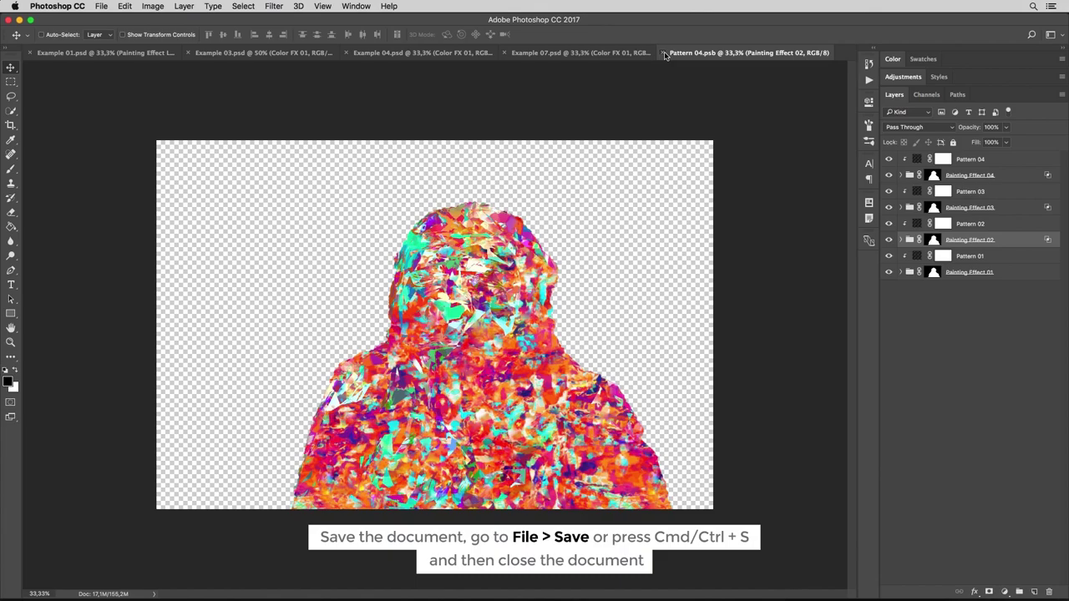
pyautogui.click(664, 54)
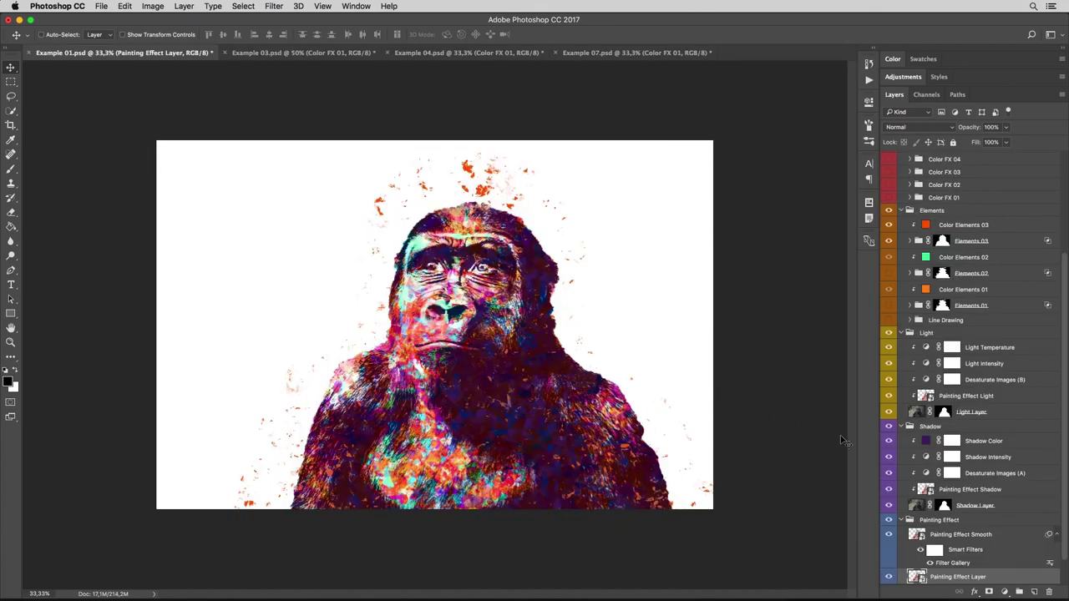
# Raise the Painting Effect Shadow layer's fill to 48%.
pyautogui.click(957, 487)
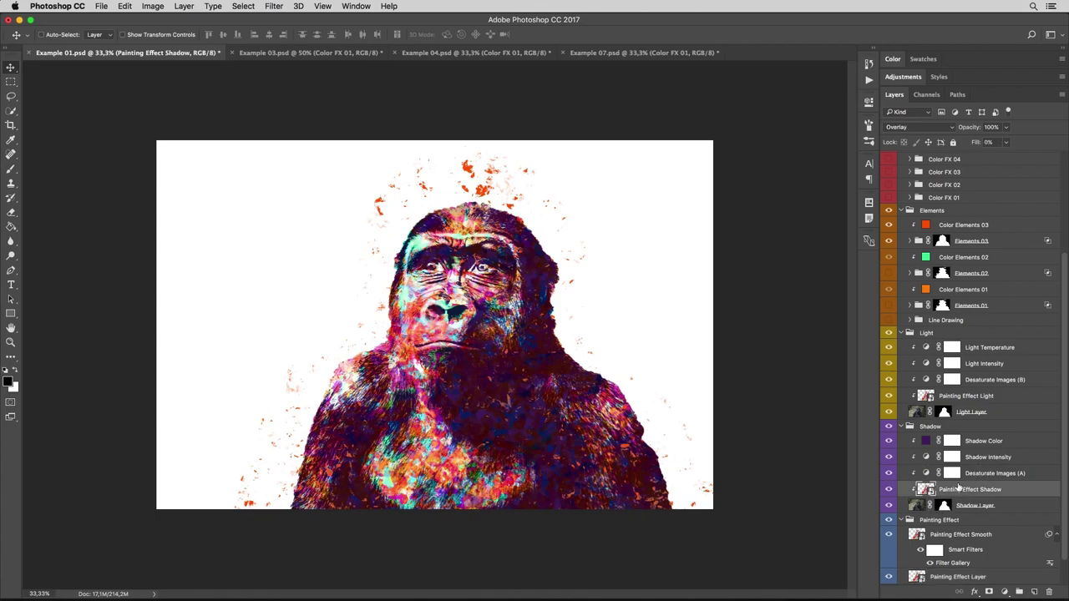
pyautogui.click(1006, 142)
pyautogui.moveTo(1008, 157); pyautogui.dragTo(1031, 159)
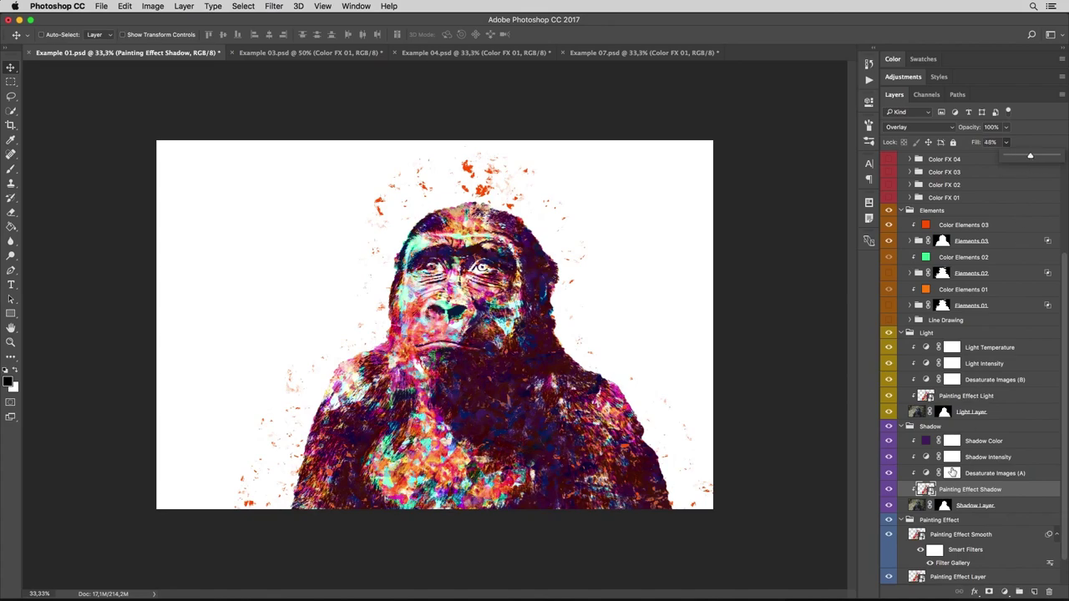
# Raise the Painting Effect Light layer's fill to 64%.
pyautogui.click(960, 399)
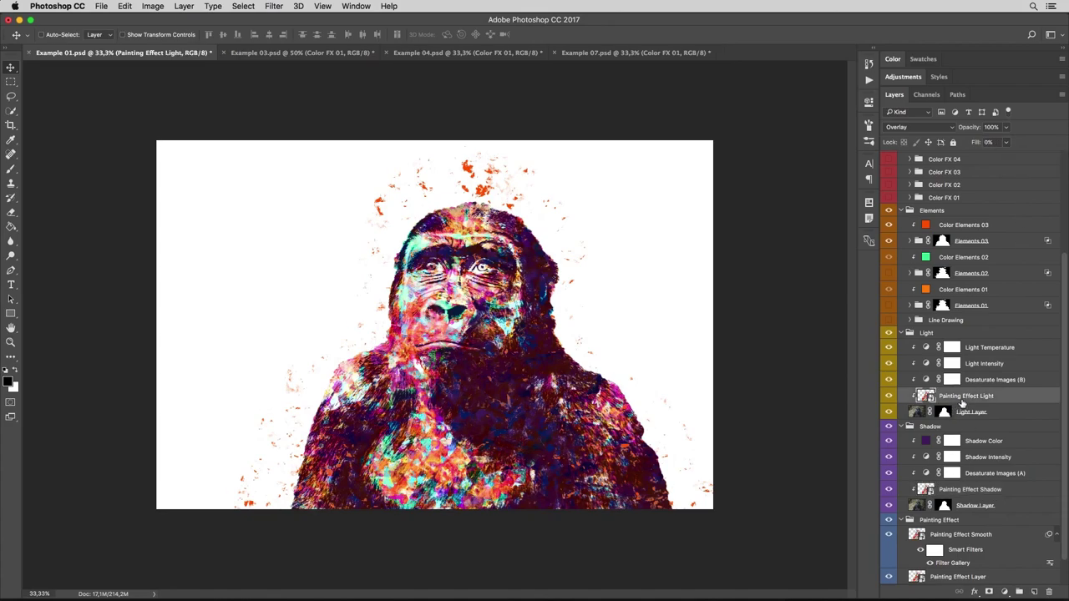
pyautogui.click(1006, 142)
pyautogui.moveTo(1008, 158); pyautogui.dragTo(1039, 153)
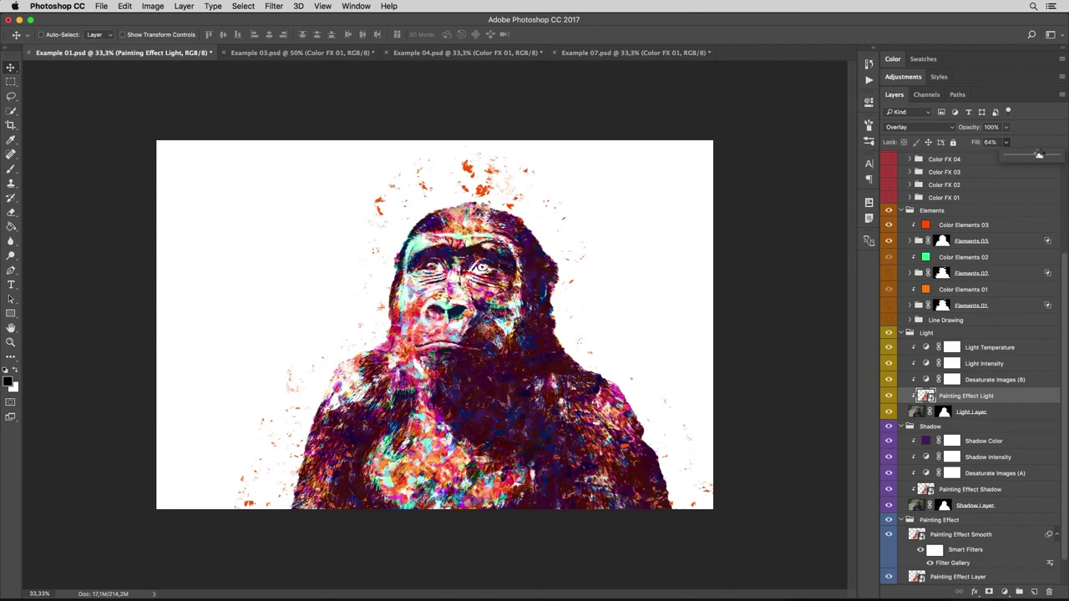
pyautogui.click(979, 395)
pyautogui.moveTo(1064, 350); pyautogui.dragTo(1066, 172)
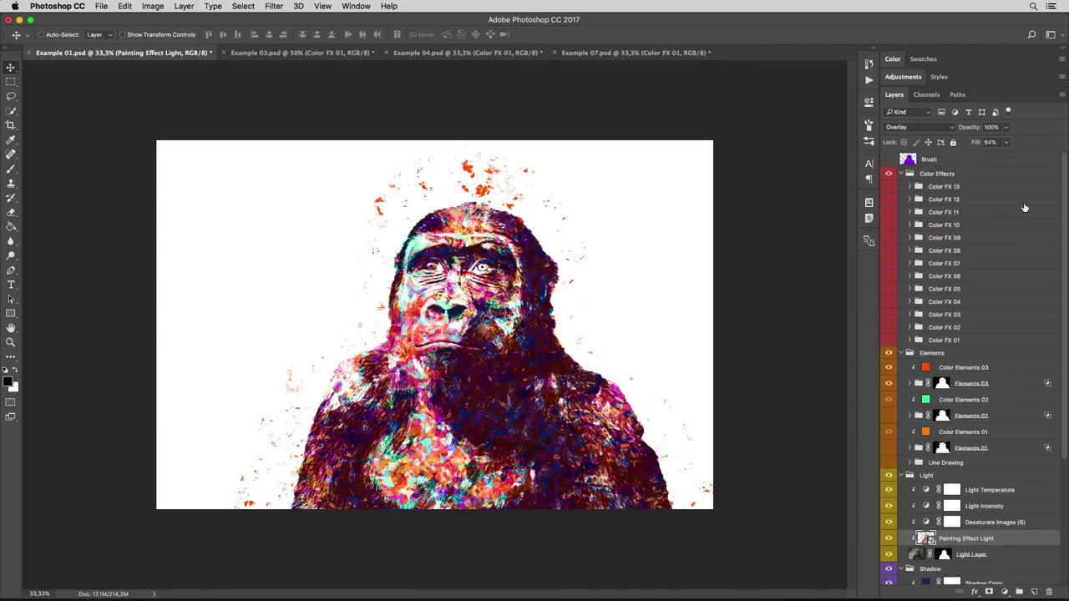
# Show the Color FX 07, Elements 02 and Elements 01 layers.
pyautogui.click(888, 264)
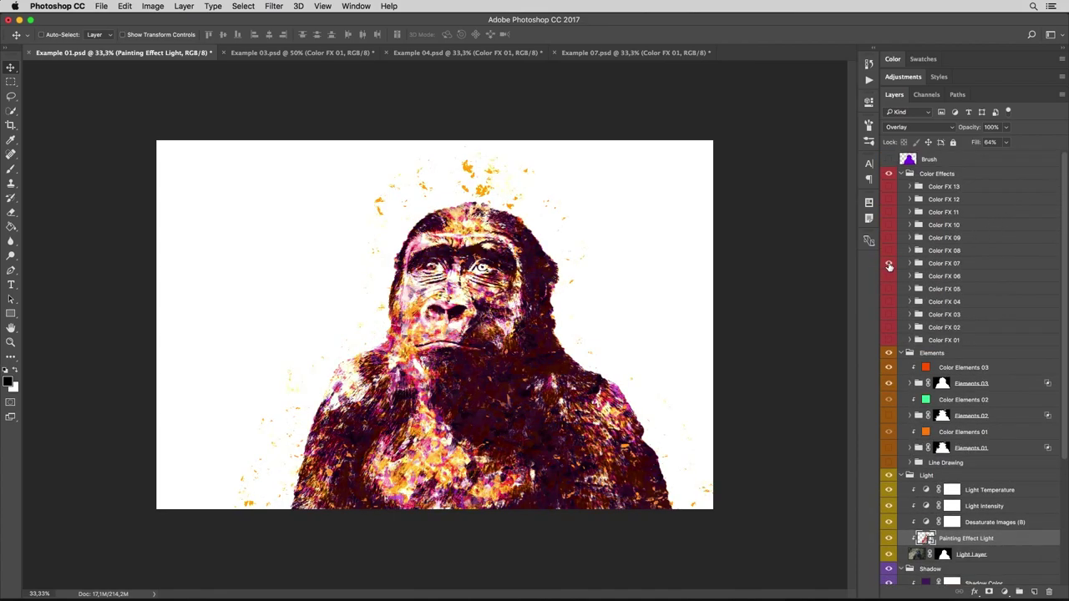
pyautogui.click(888, 265)
pyautogui.click(889, 416)
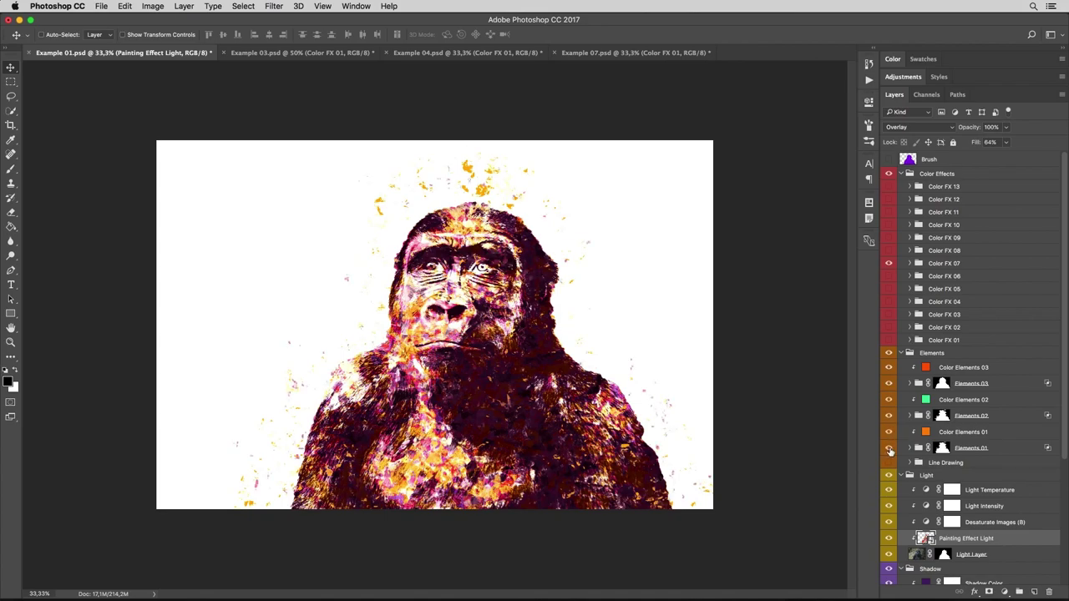
pyautogui.click(888, 449)
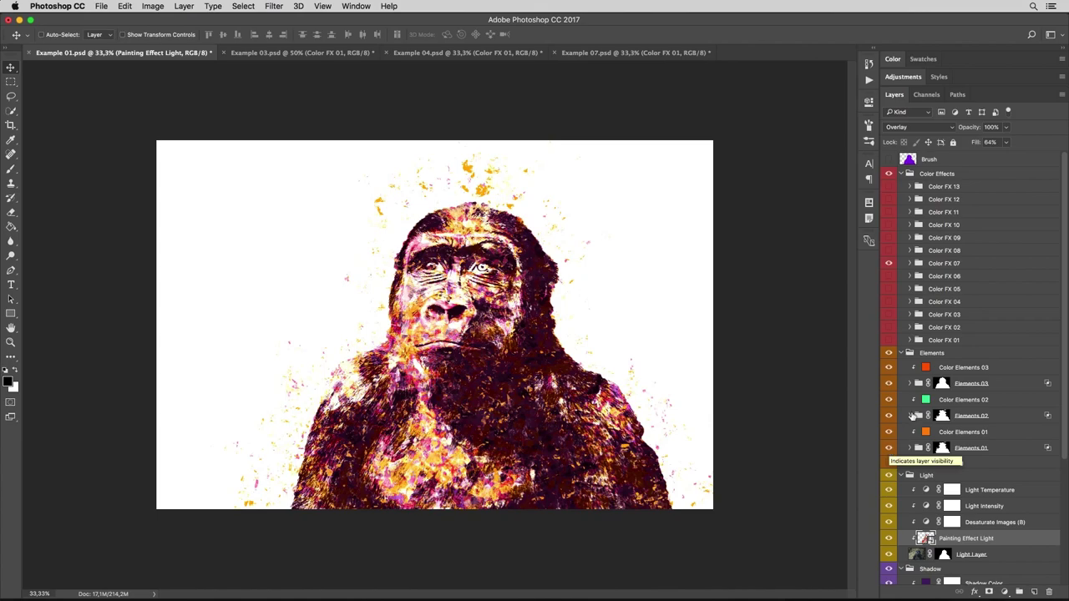
# Set the Color Elements 03 fill colour to magenta ff0078.
pyautogui.click(925, 368)
pyautogui.doubleClick(925, 367)
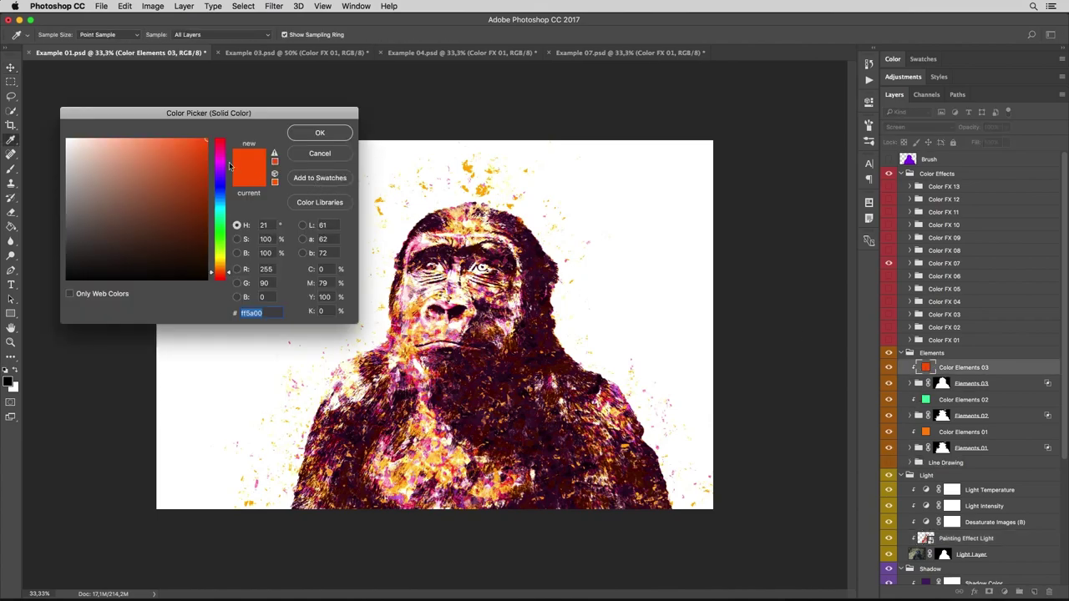
pyautogui.moveTo(222, 165); pyautogui.dragTo(220, 151)
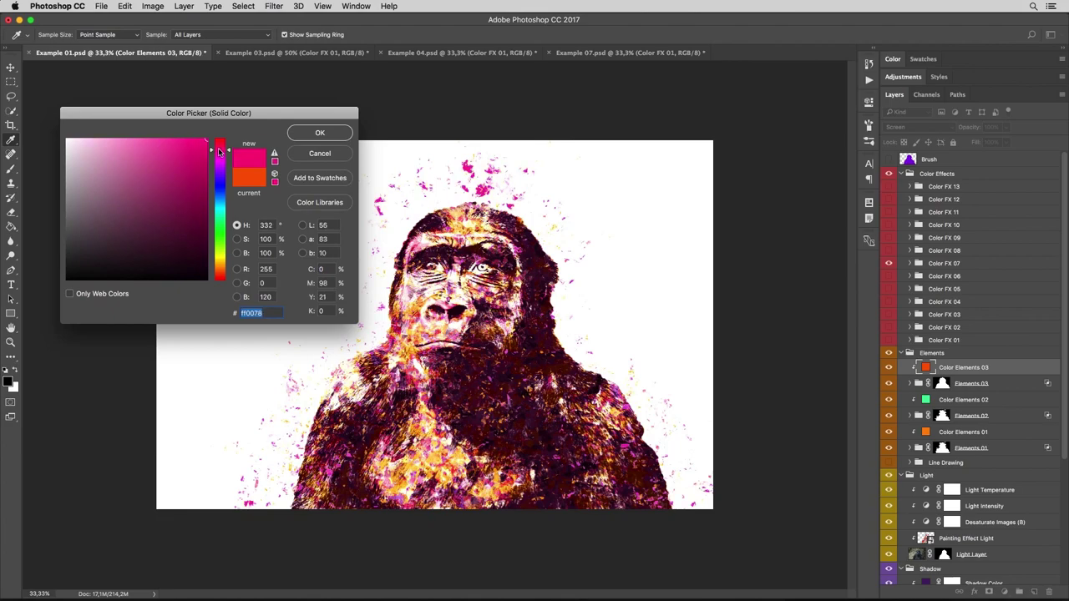
pyautogui.click(320, 133)
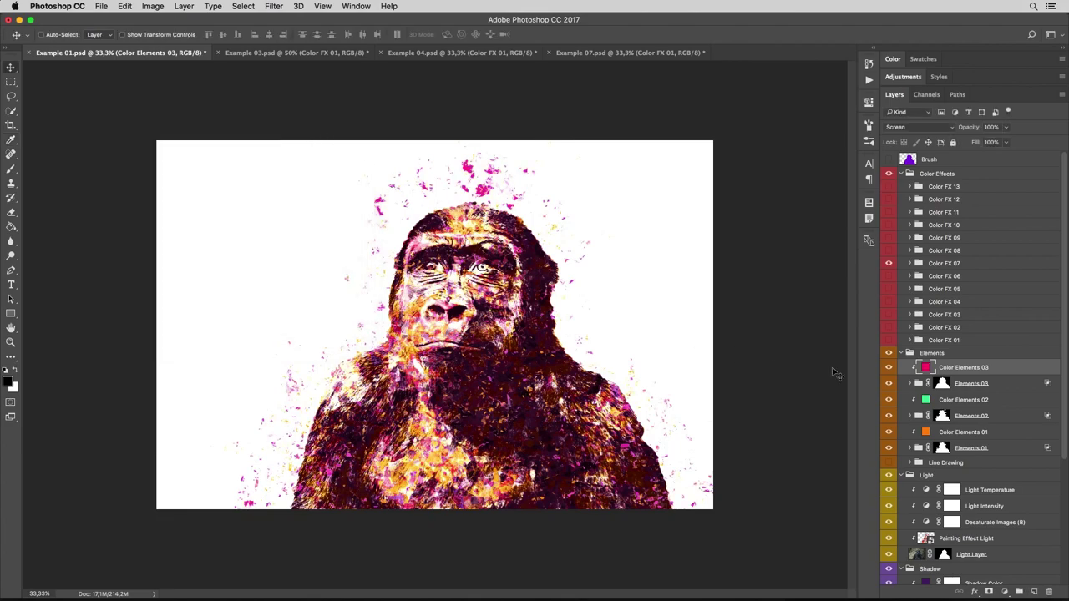